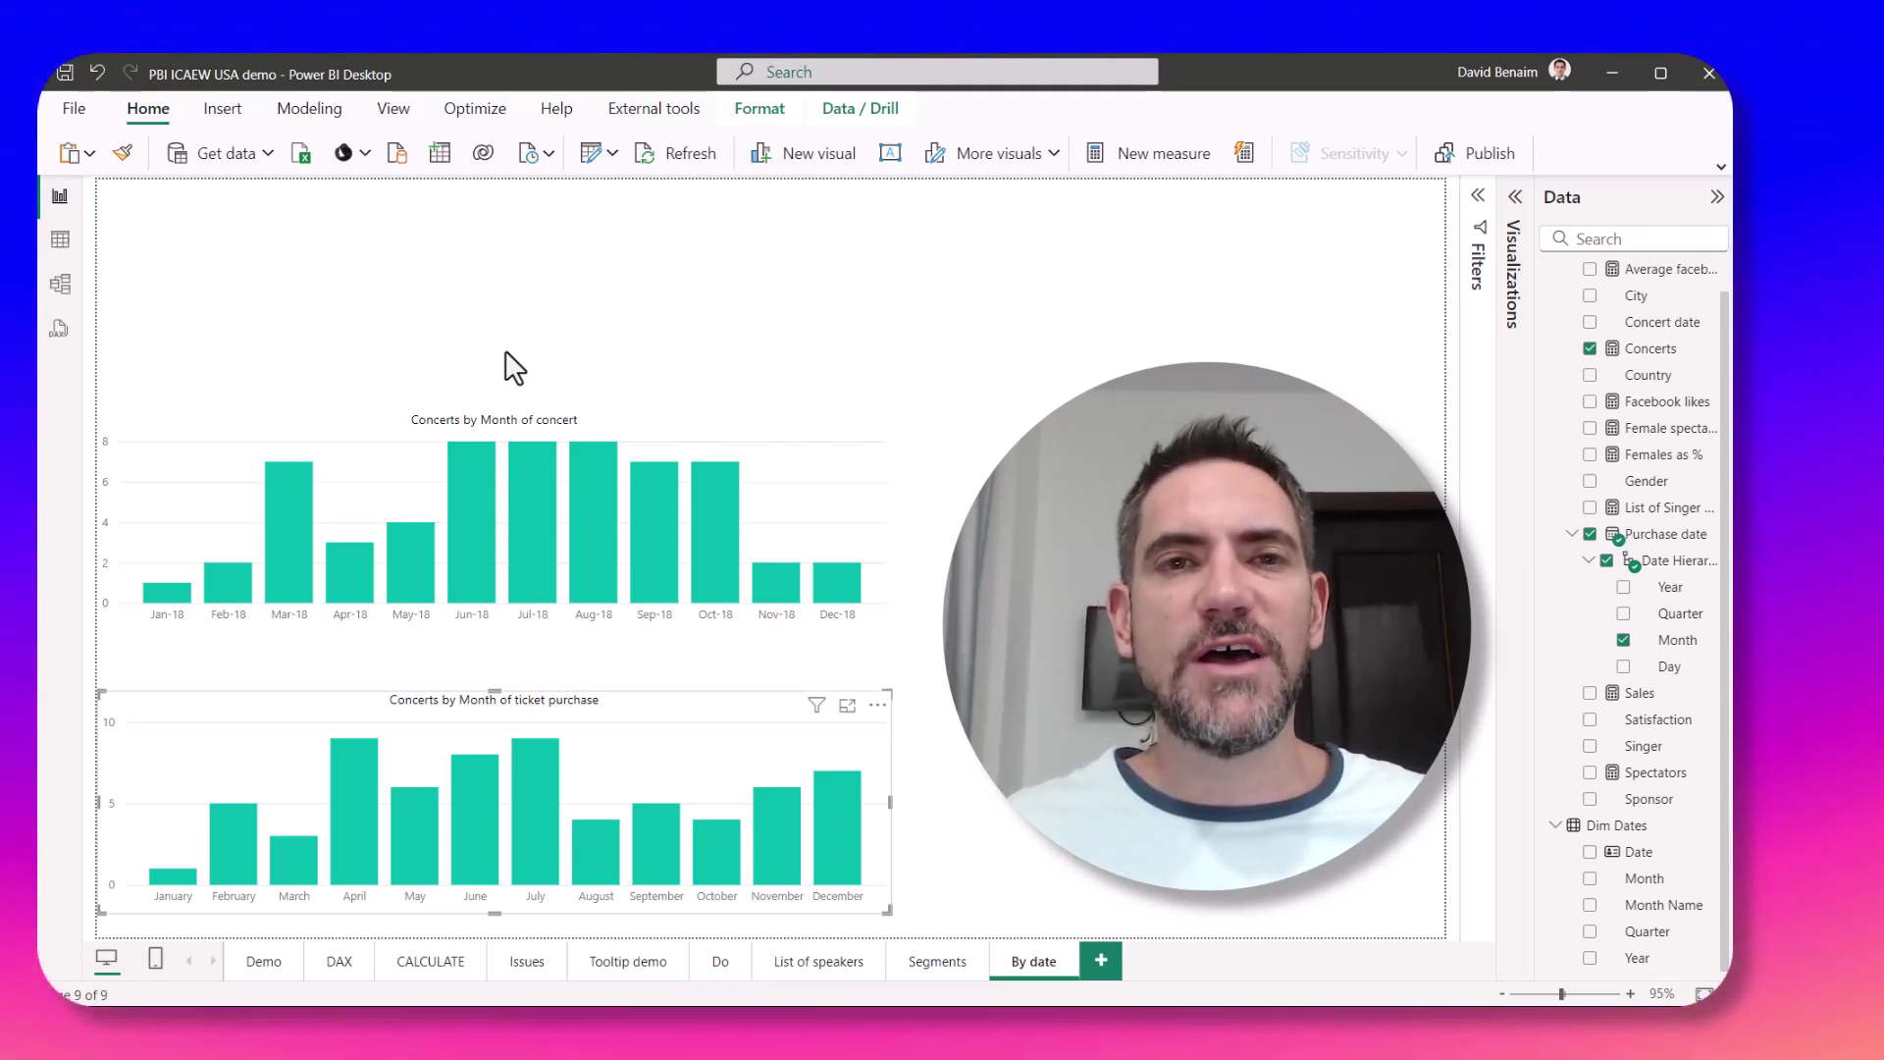
Deselect the report charts and switch to Model view to see the Dim Dates–Data relationship
left_click(506, 353)
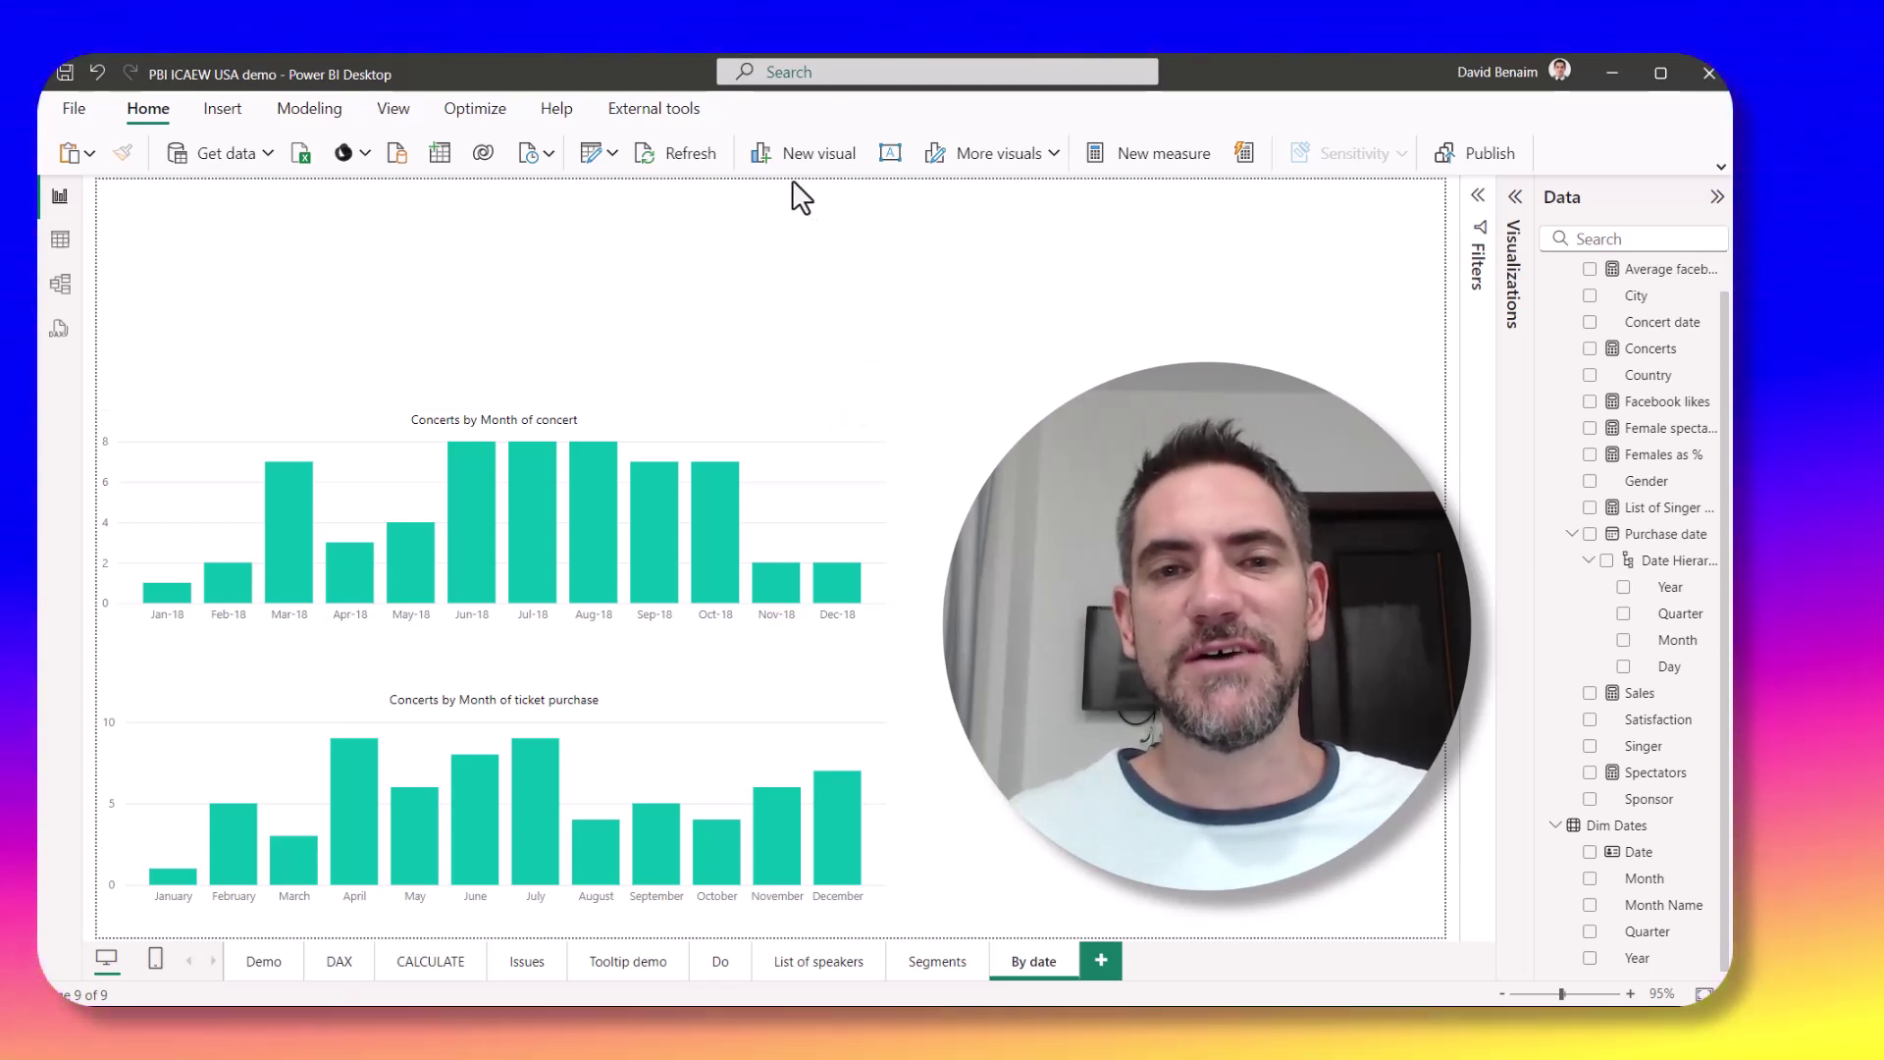
left_click(441, 432)
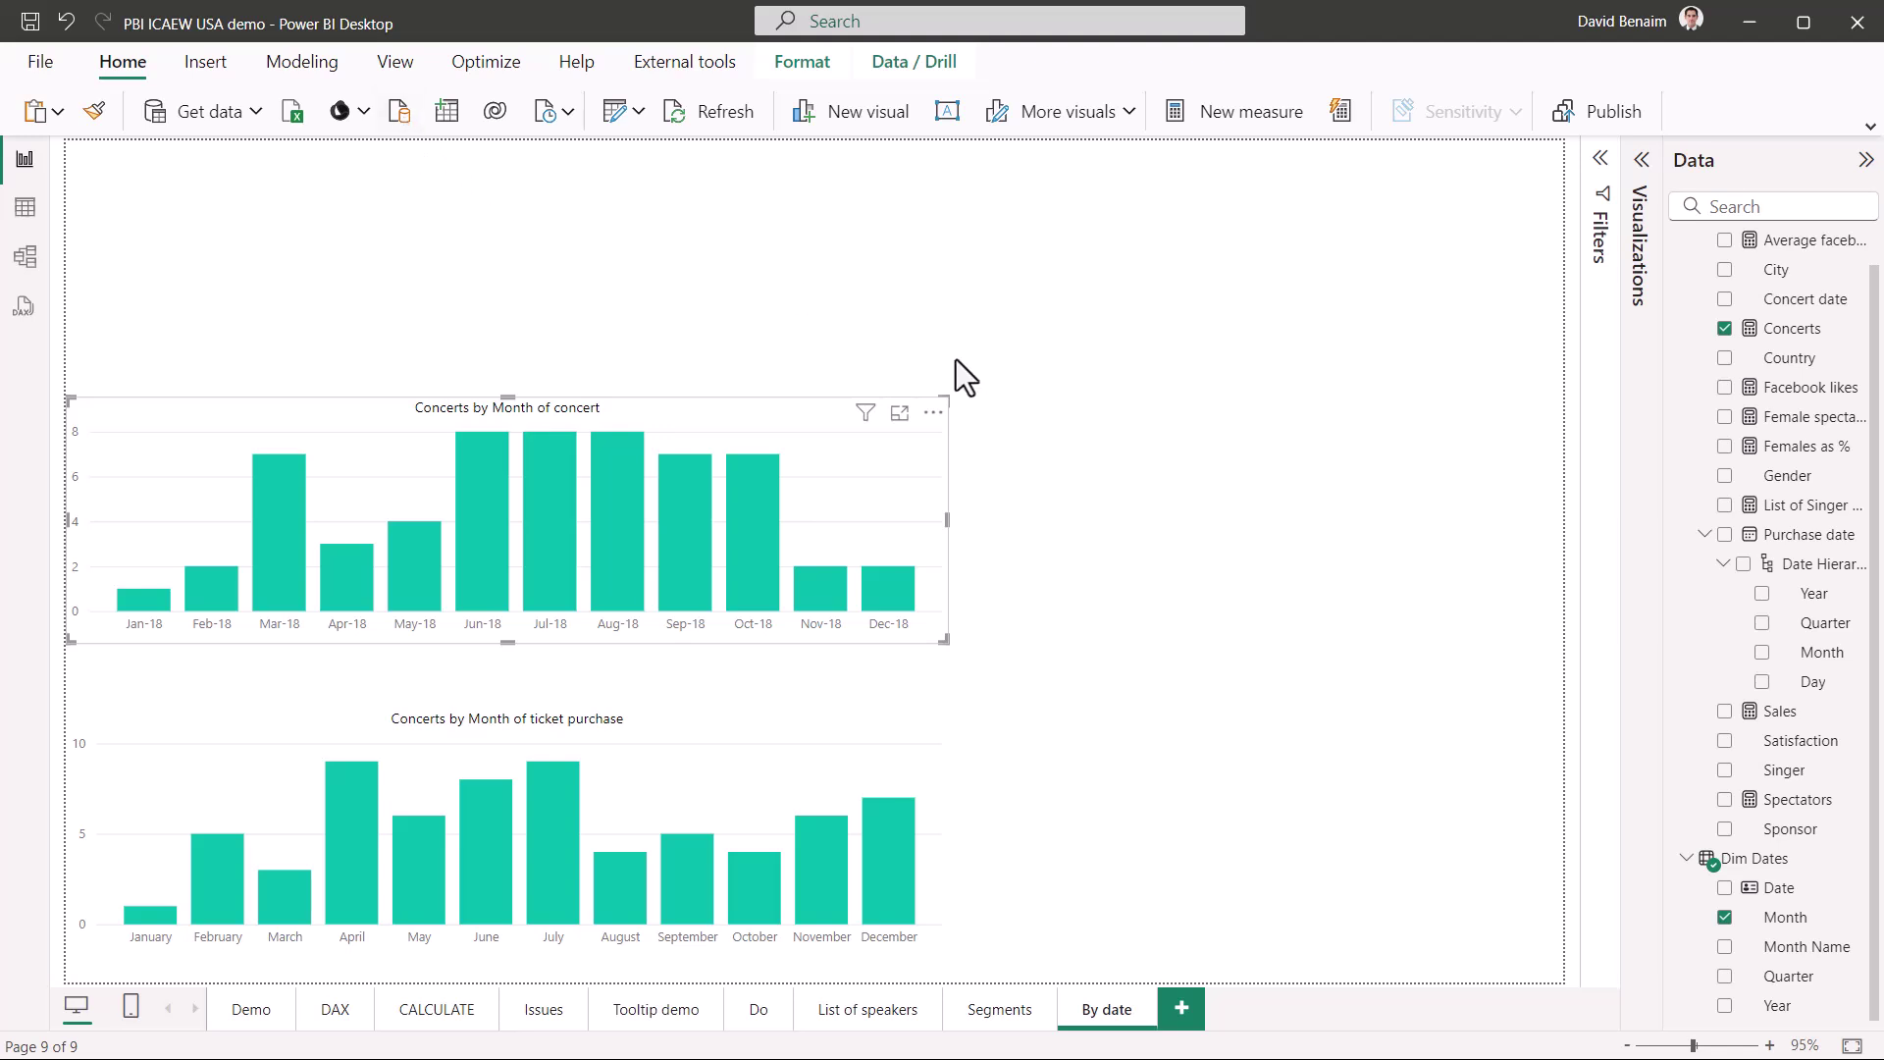
left_click(1057, 363)
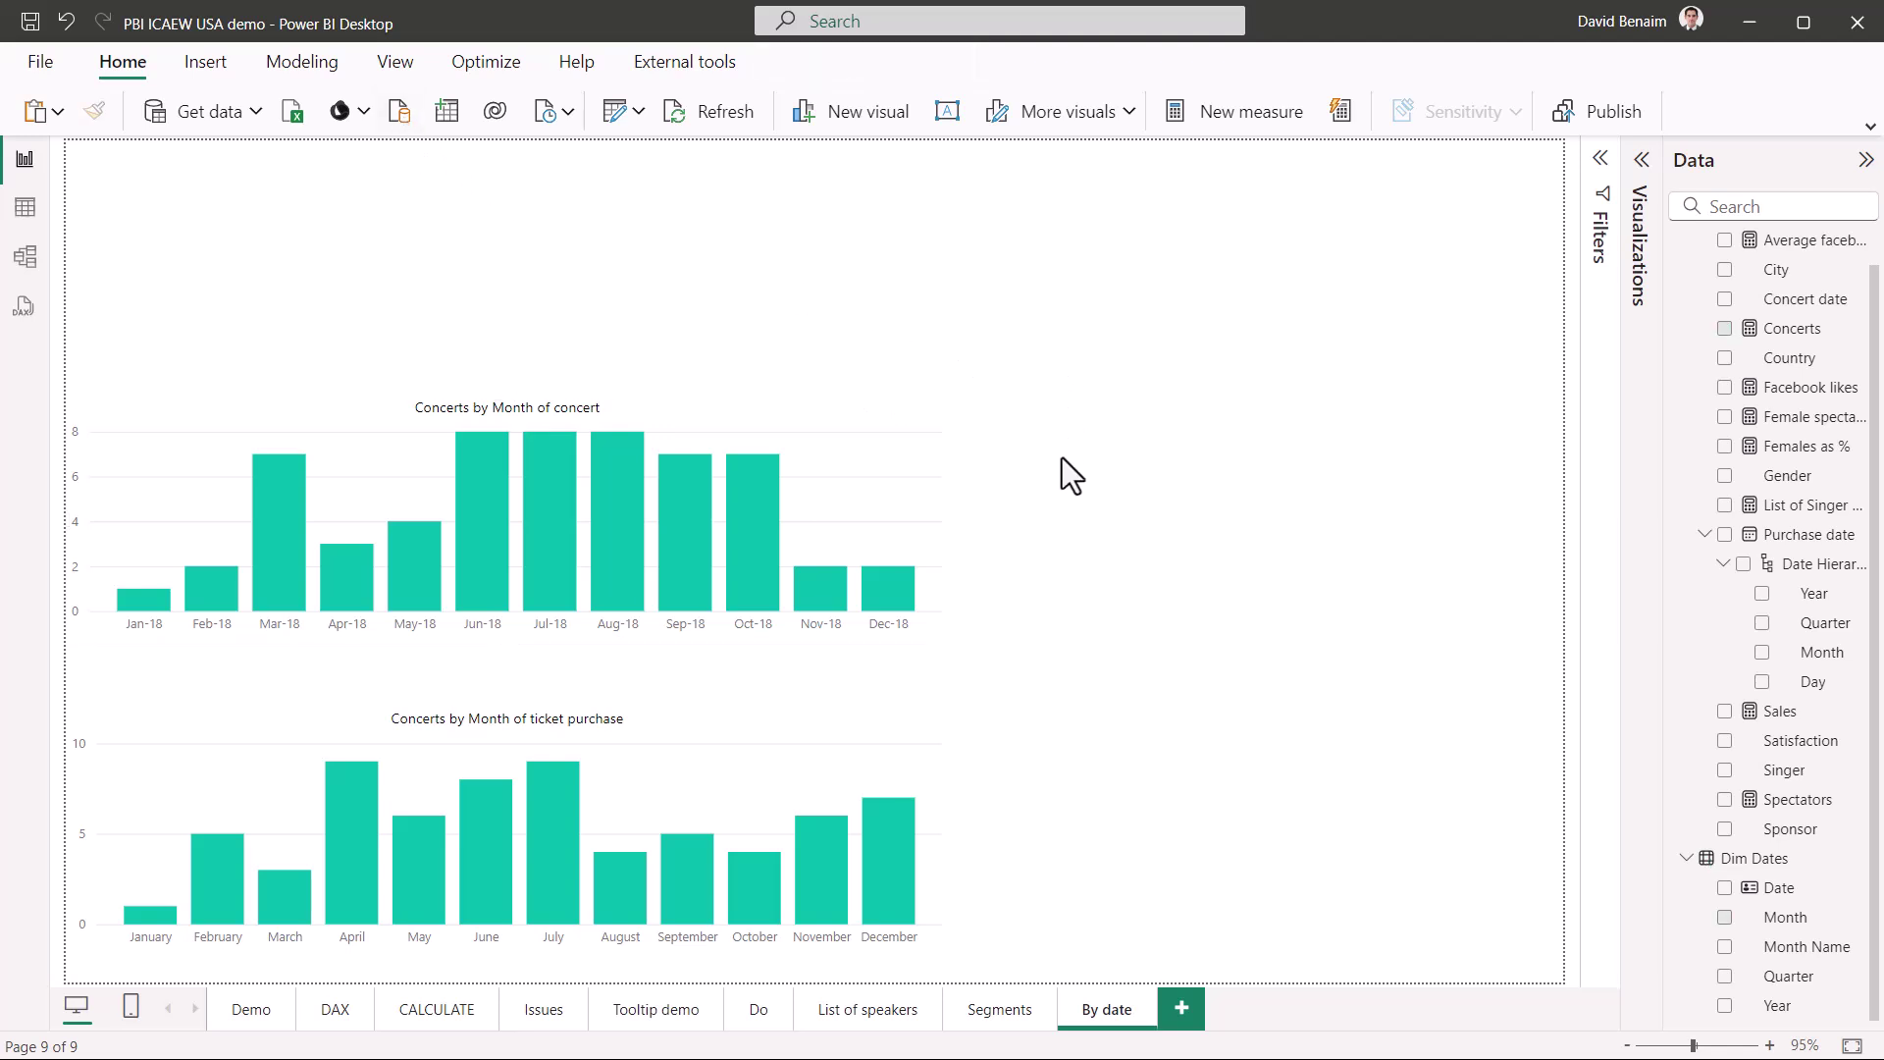
left_click(26, 258)
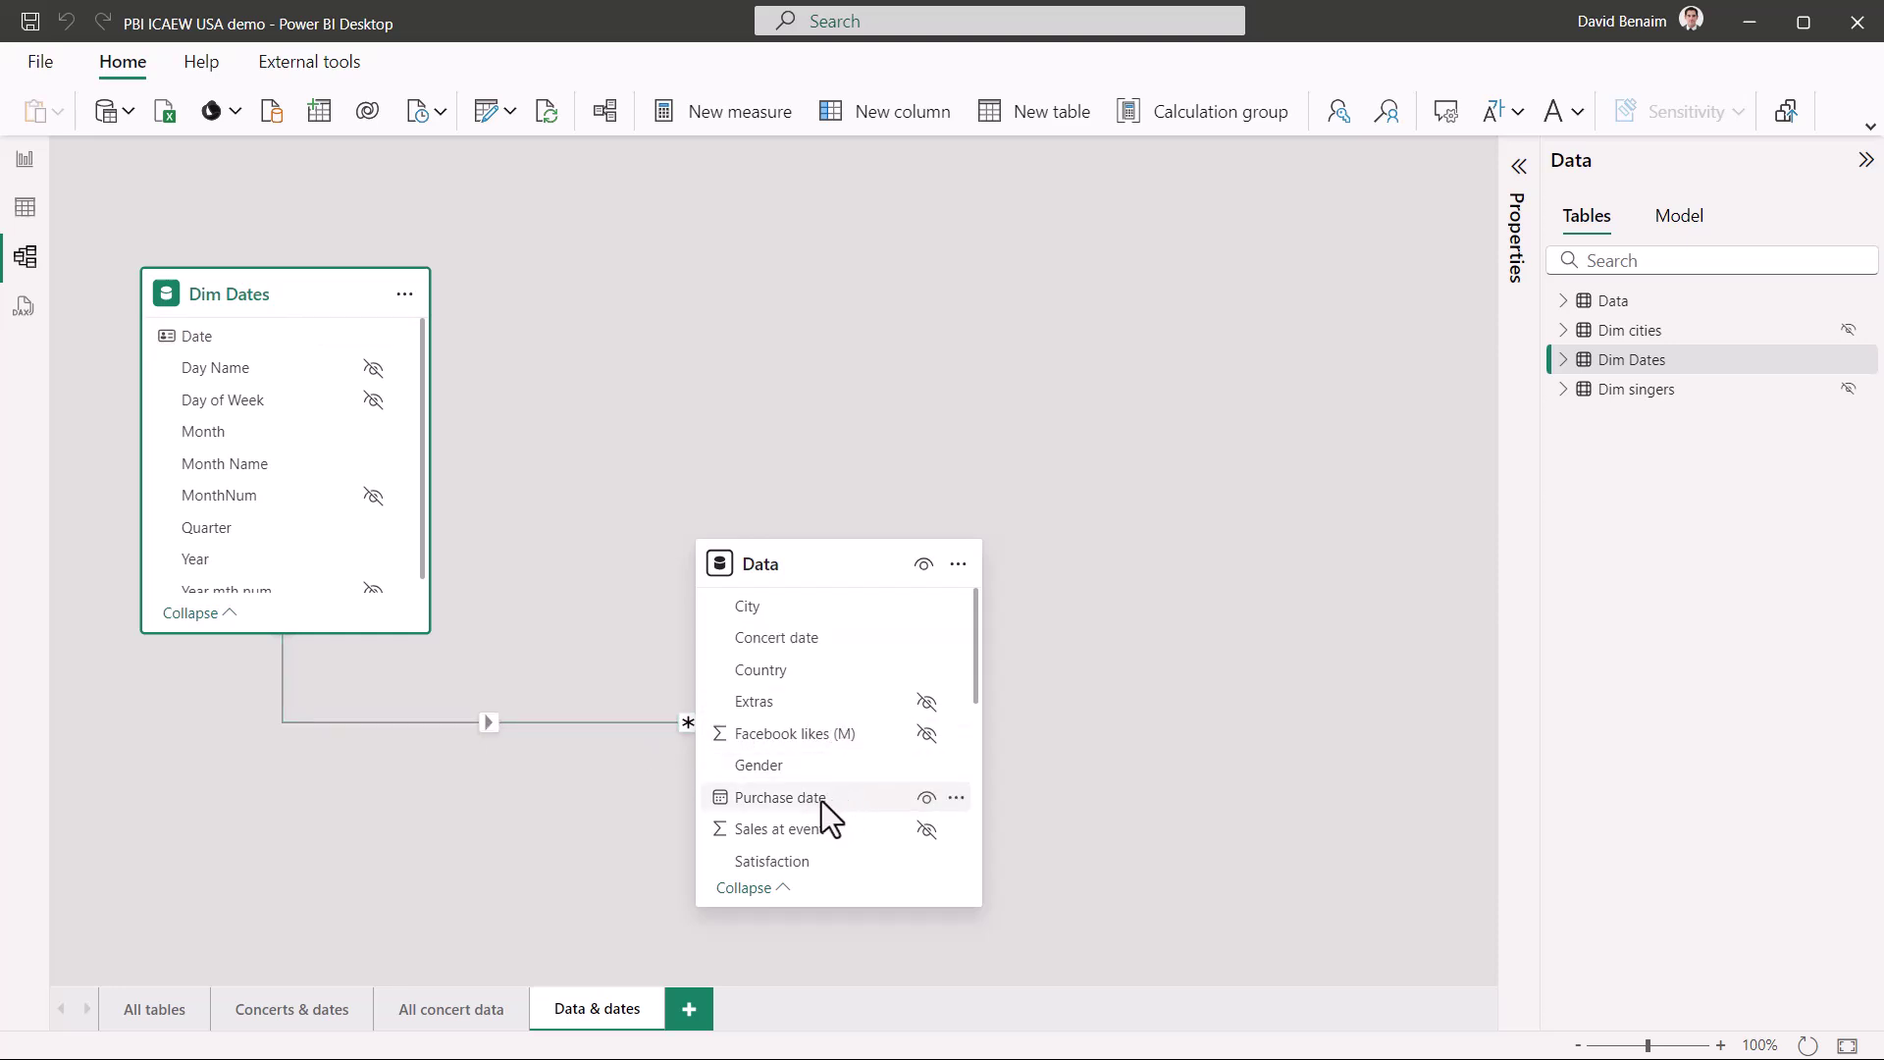
Start a new relationship from Data's Purchase date to the Dim Dates Date column
left_click_drag(821, 800, 227, 333)
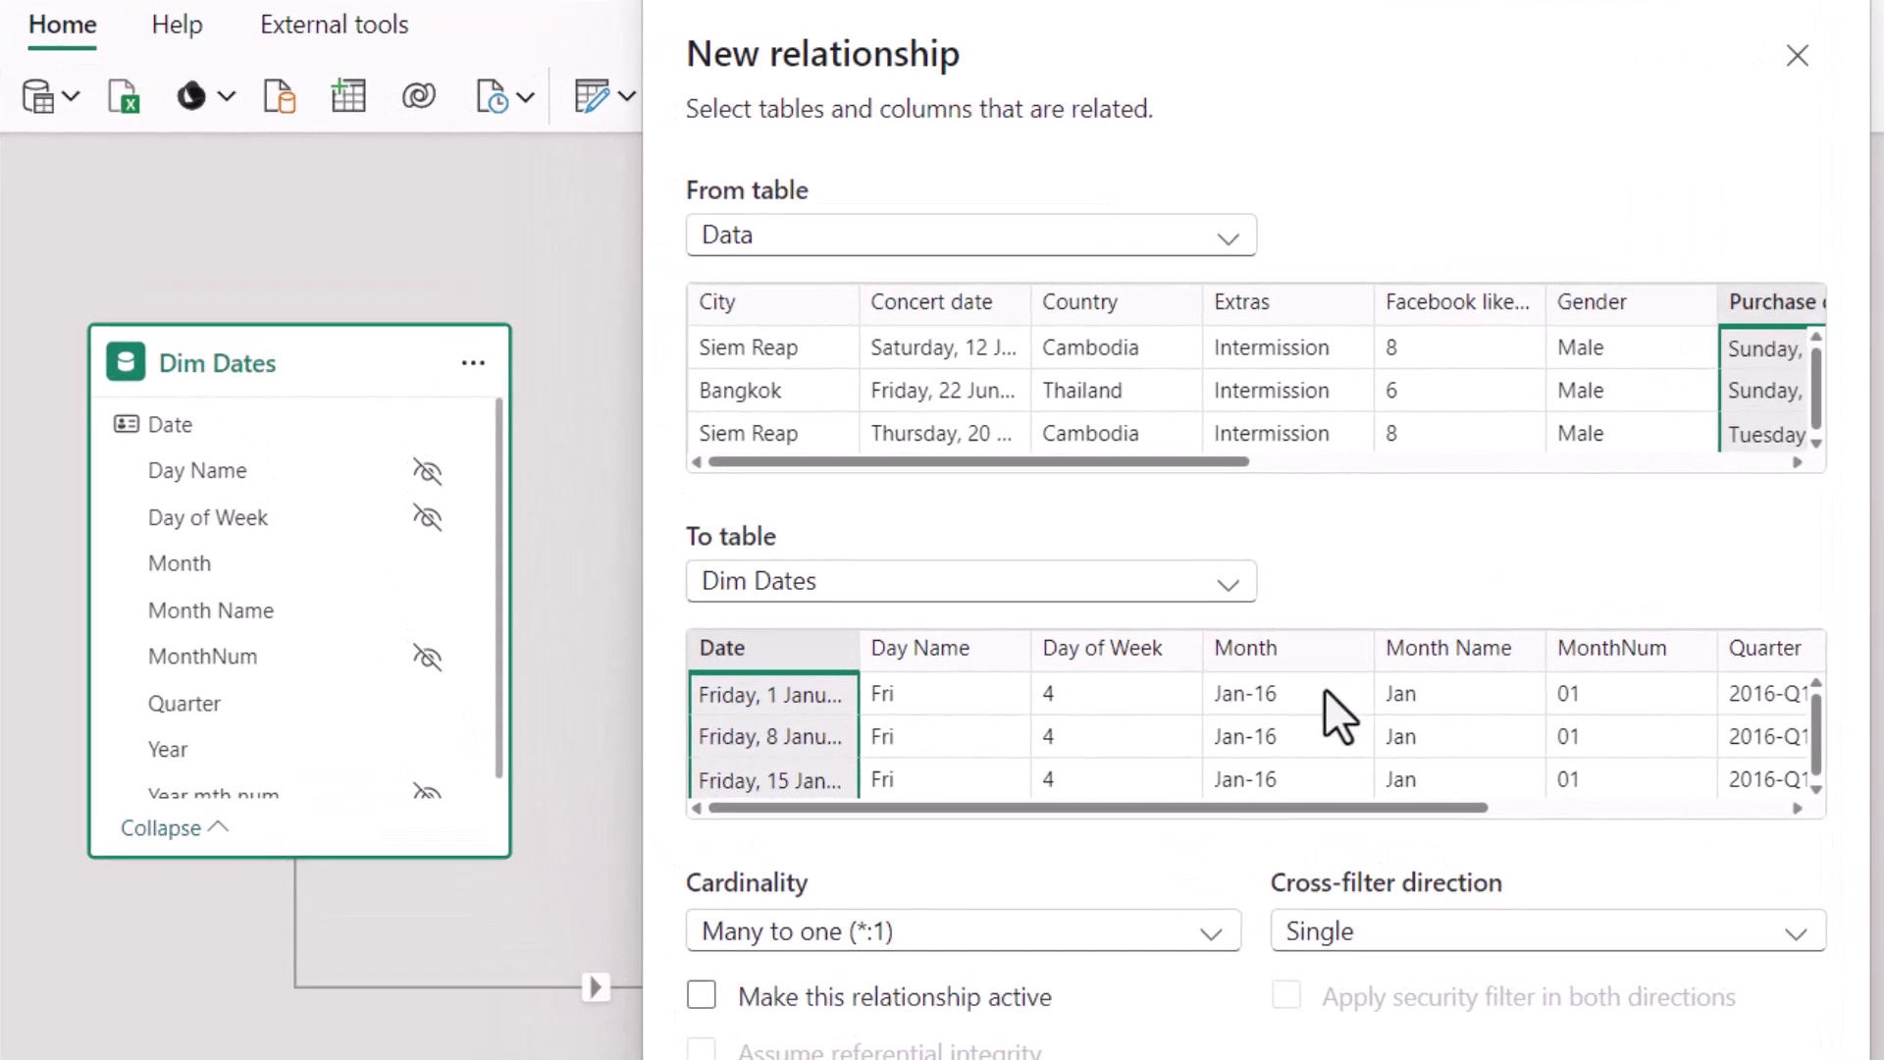
left_click_drag(1099, 471, 1543, 484)
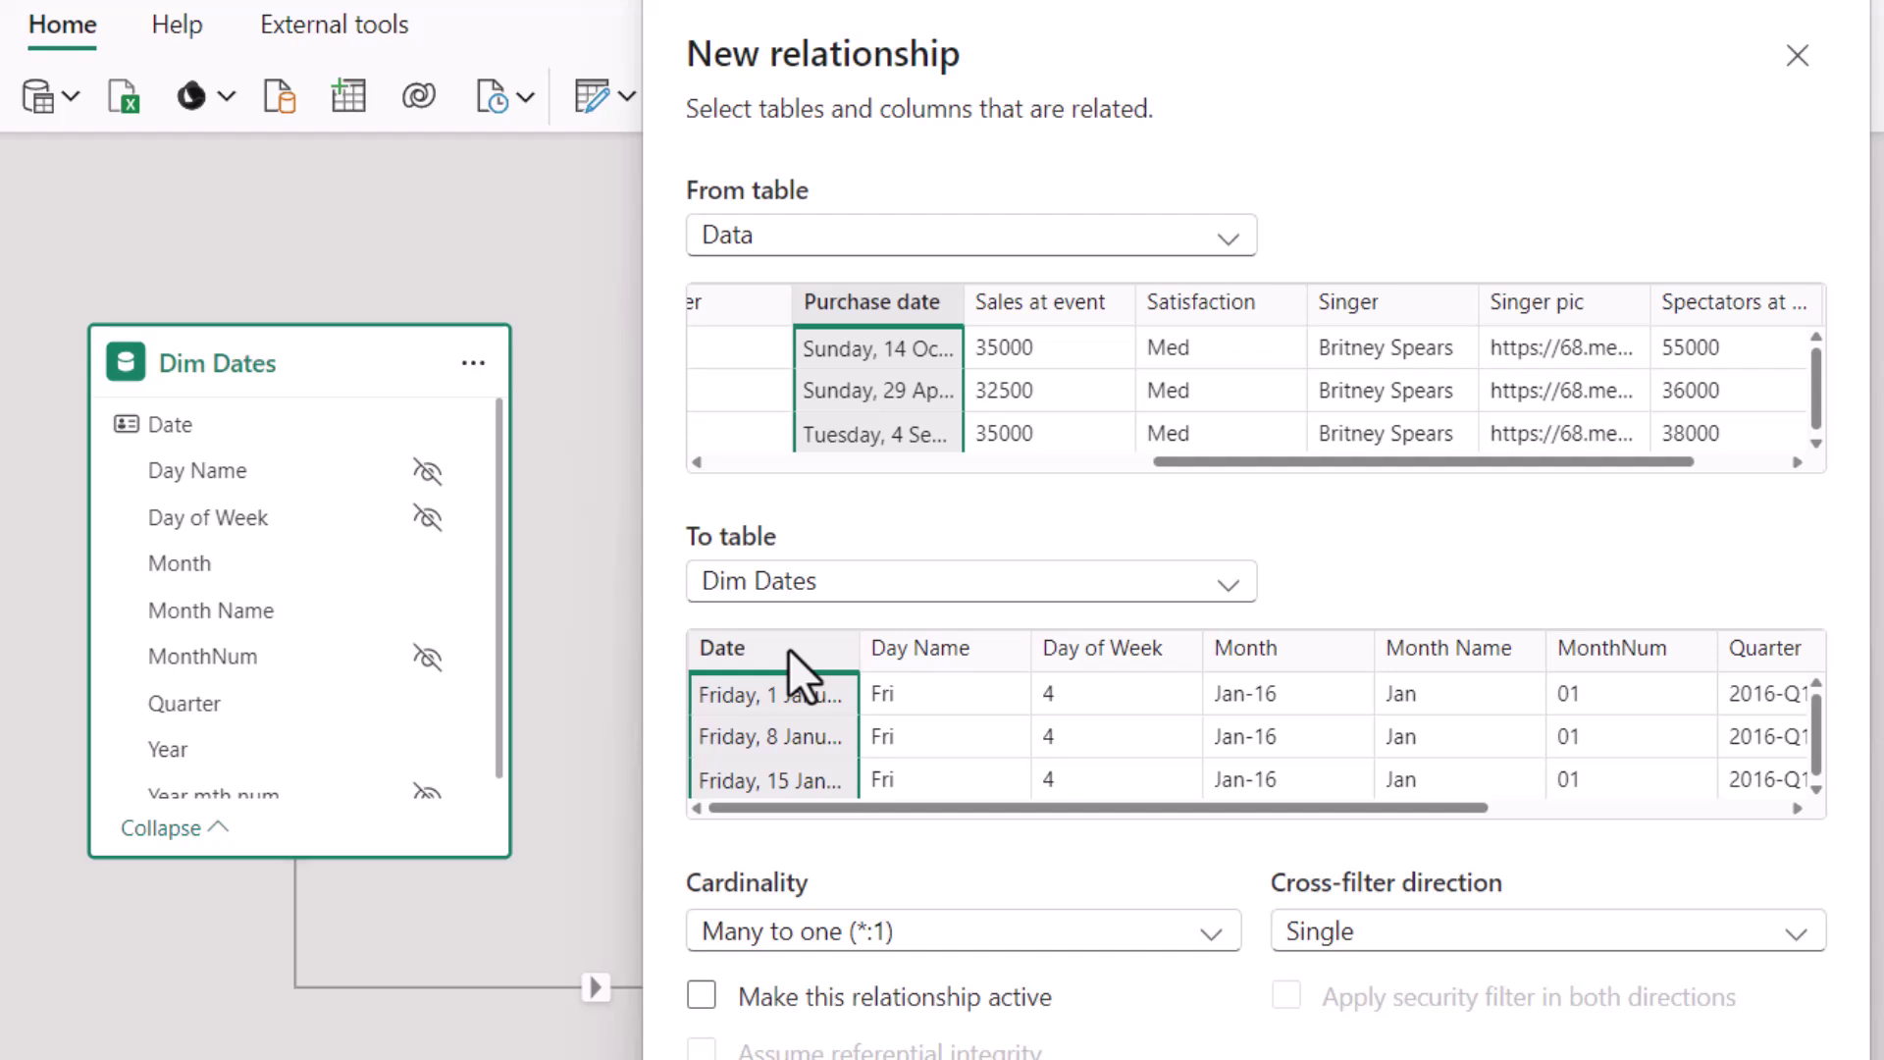
left_click(938, 650)
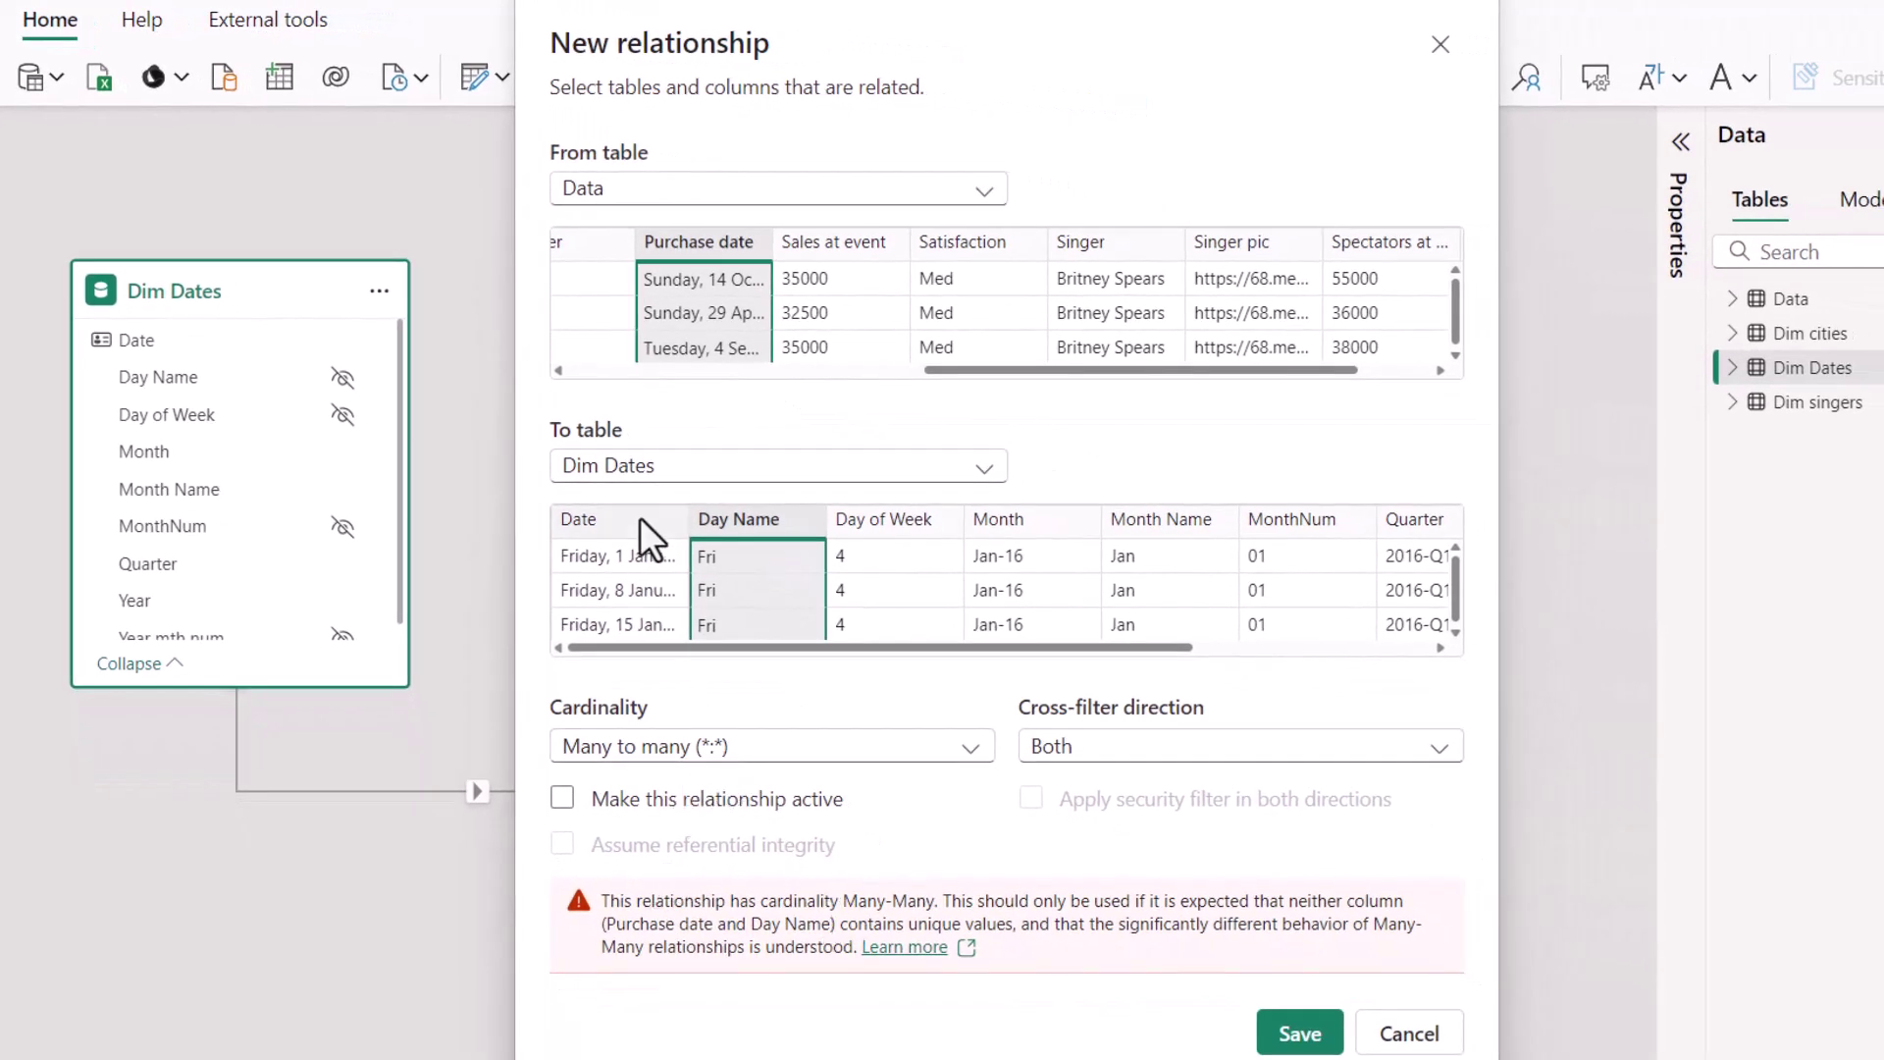
left_click(640, 516)
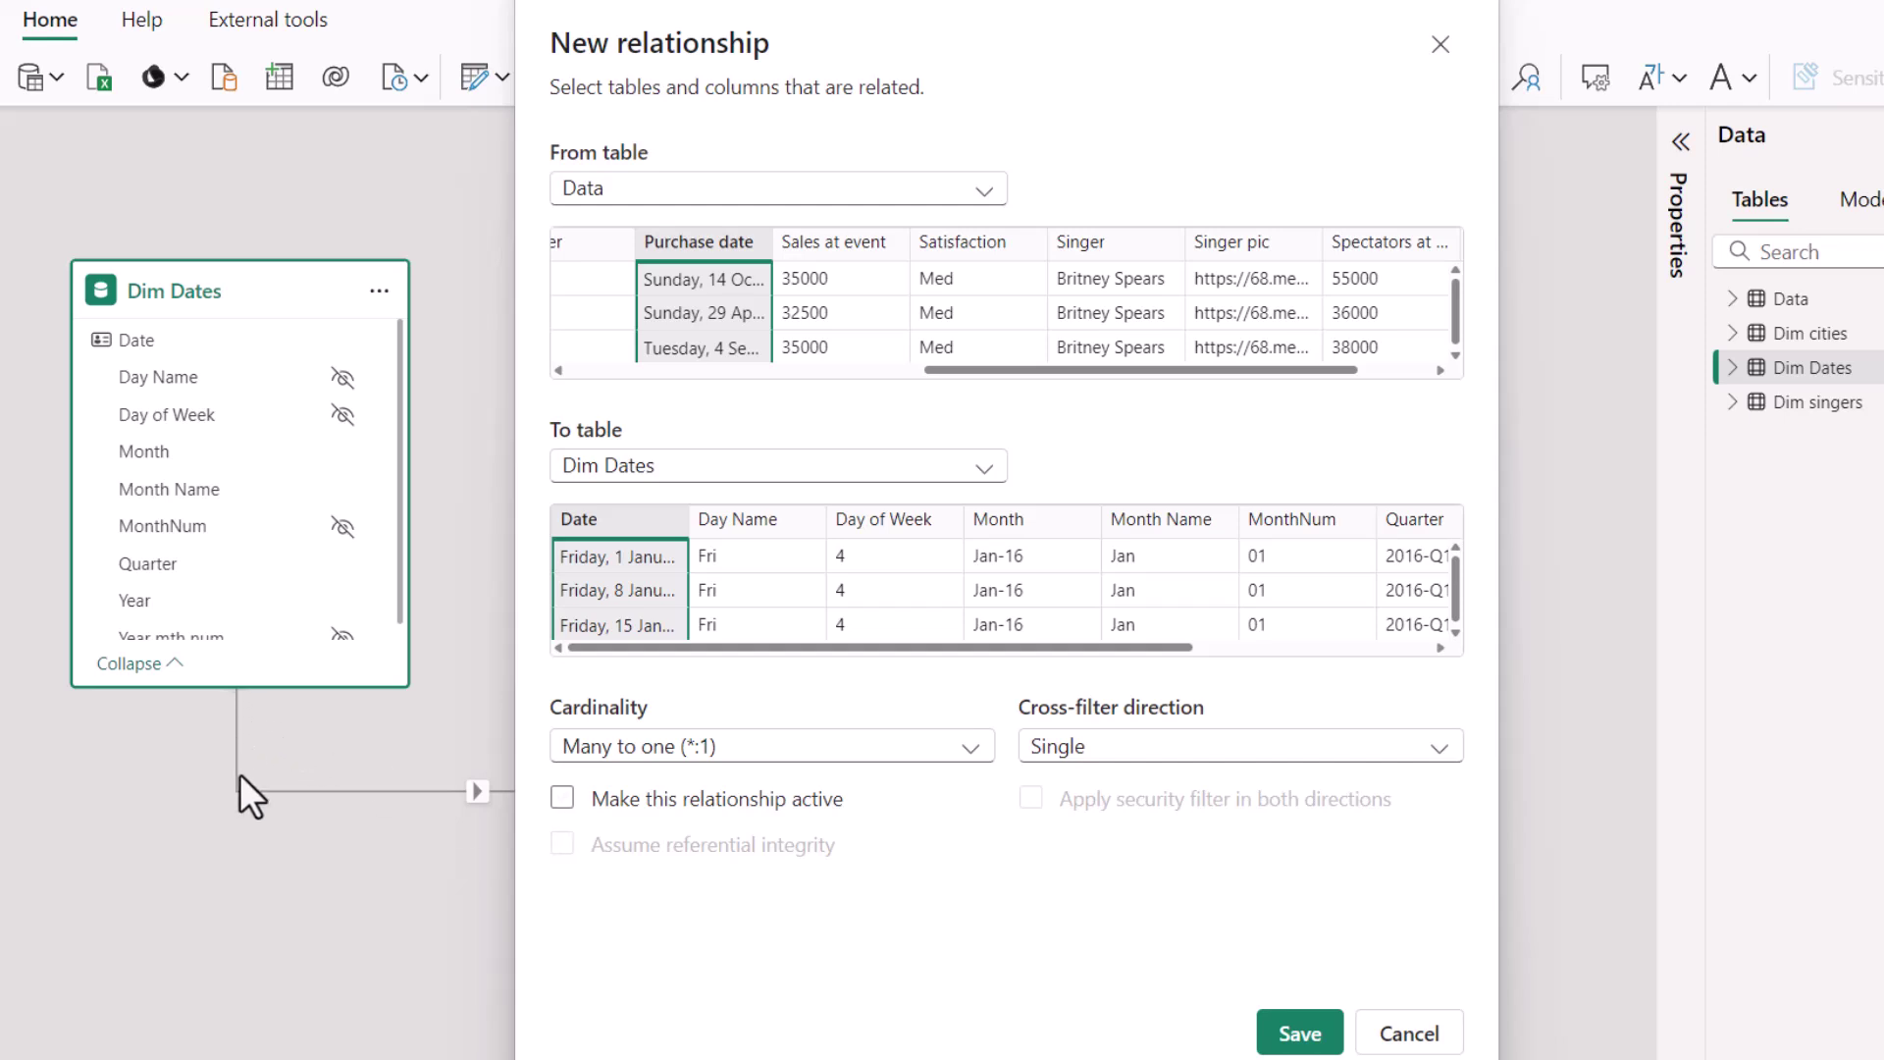
Leave the Purchase date relationship inactive and save it
left_click(563, 800)
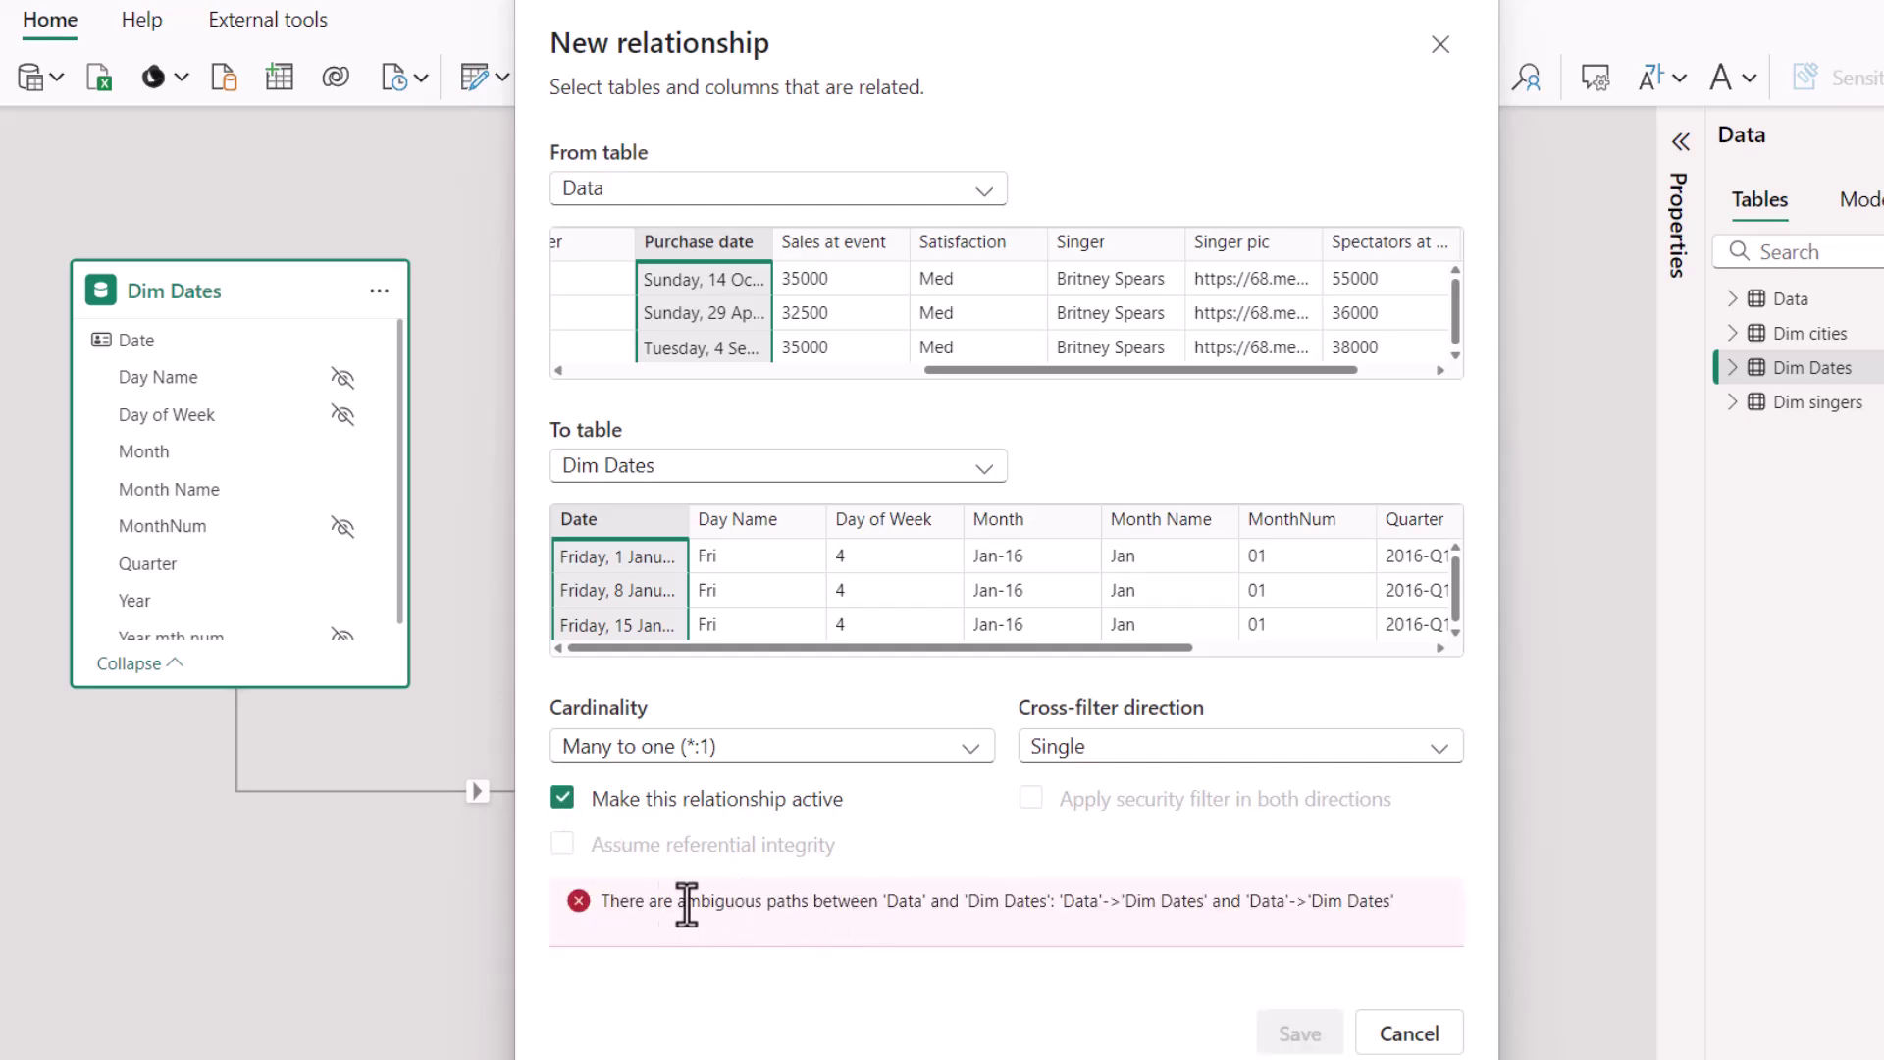
left_click_drag(1030, 4, 1574, 57)
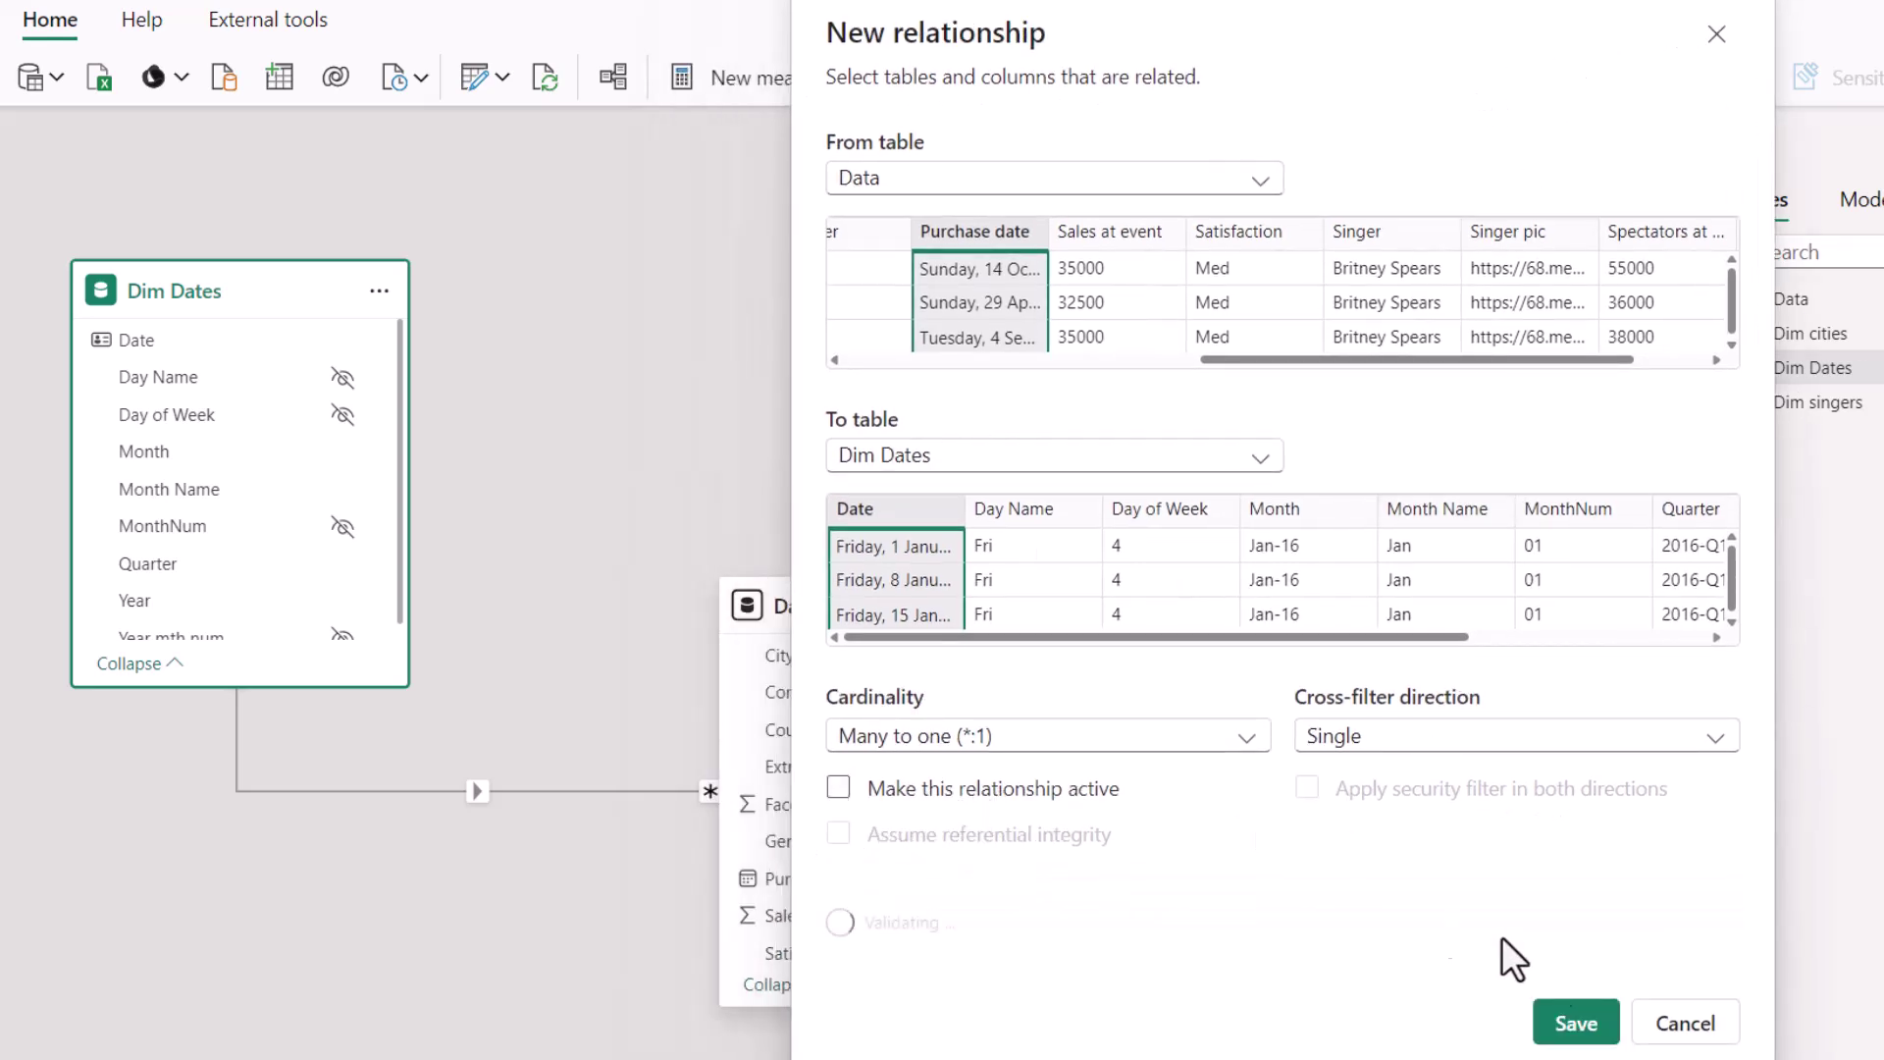
left_click(1594, 1027)
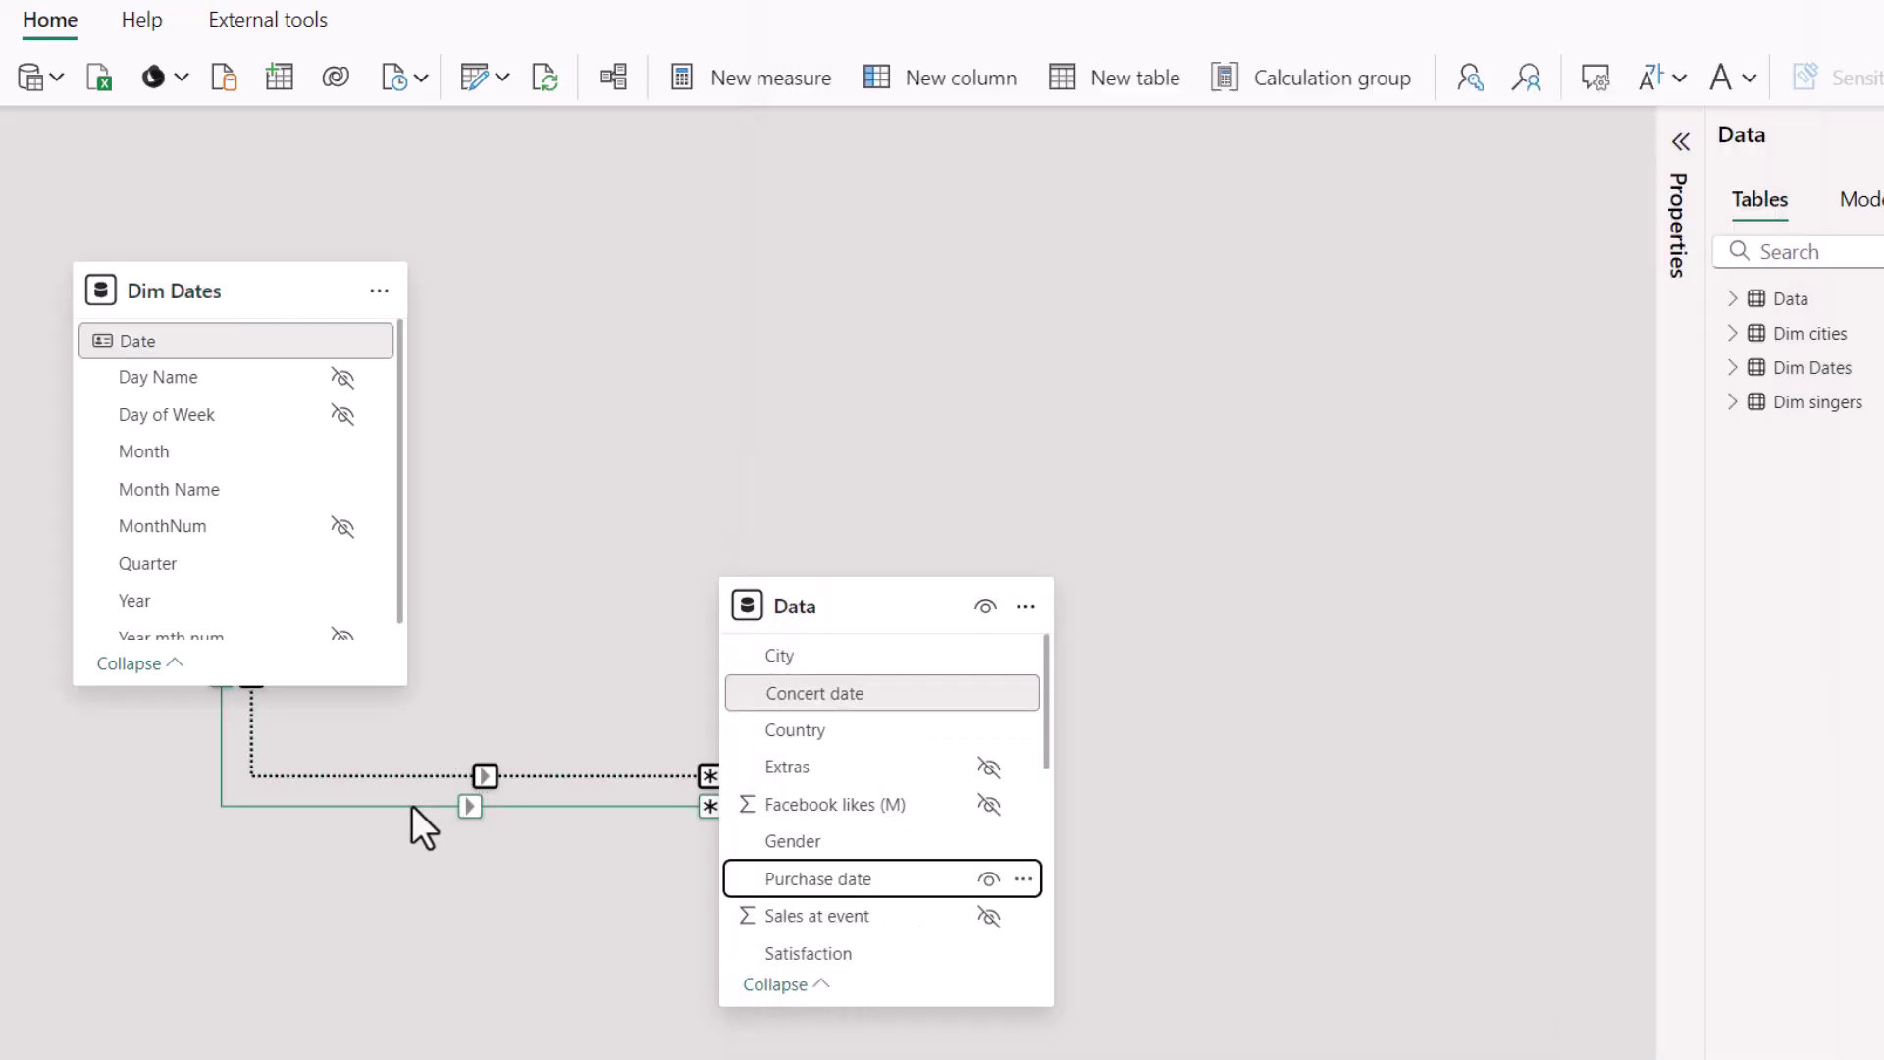
Swap the active link: deactivate the Concert date relationship and activate Purchase date instead
double_click(410, 805)
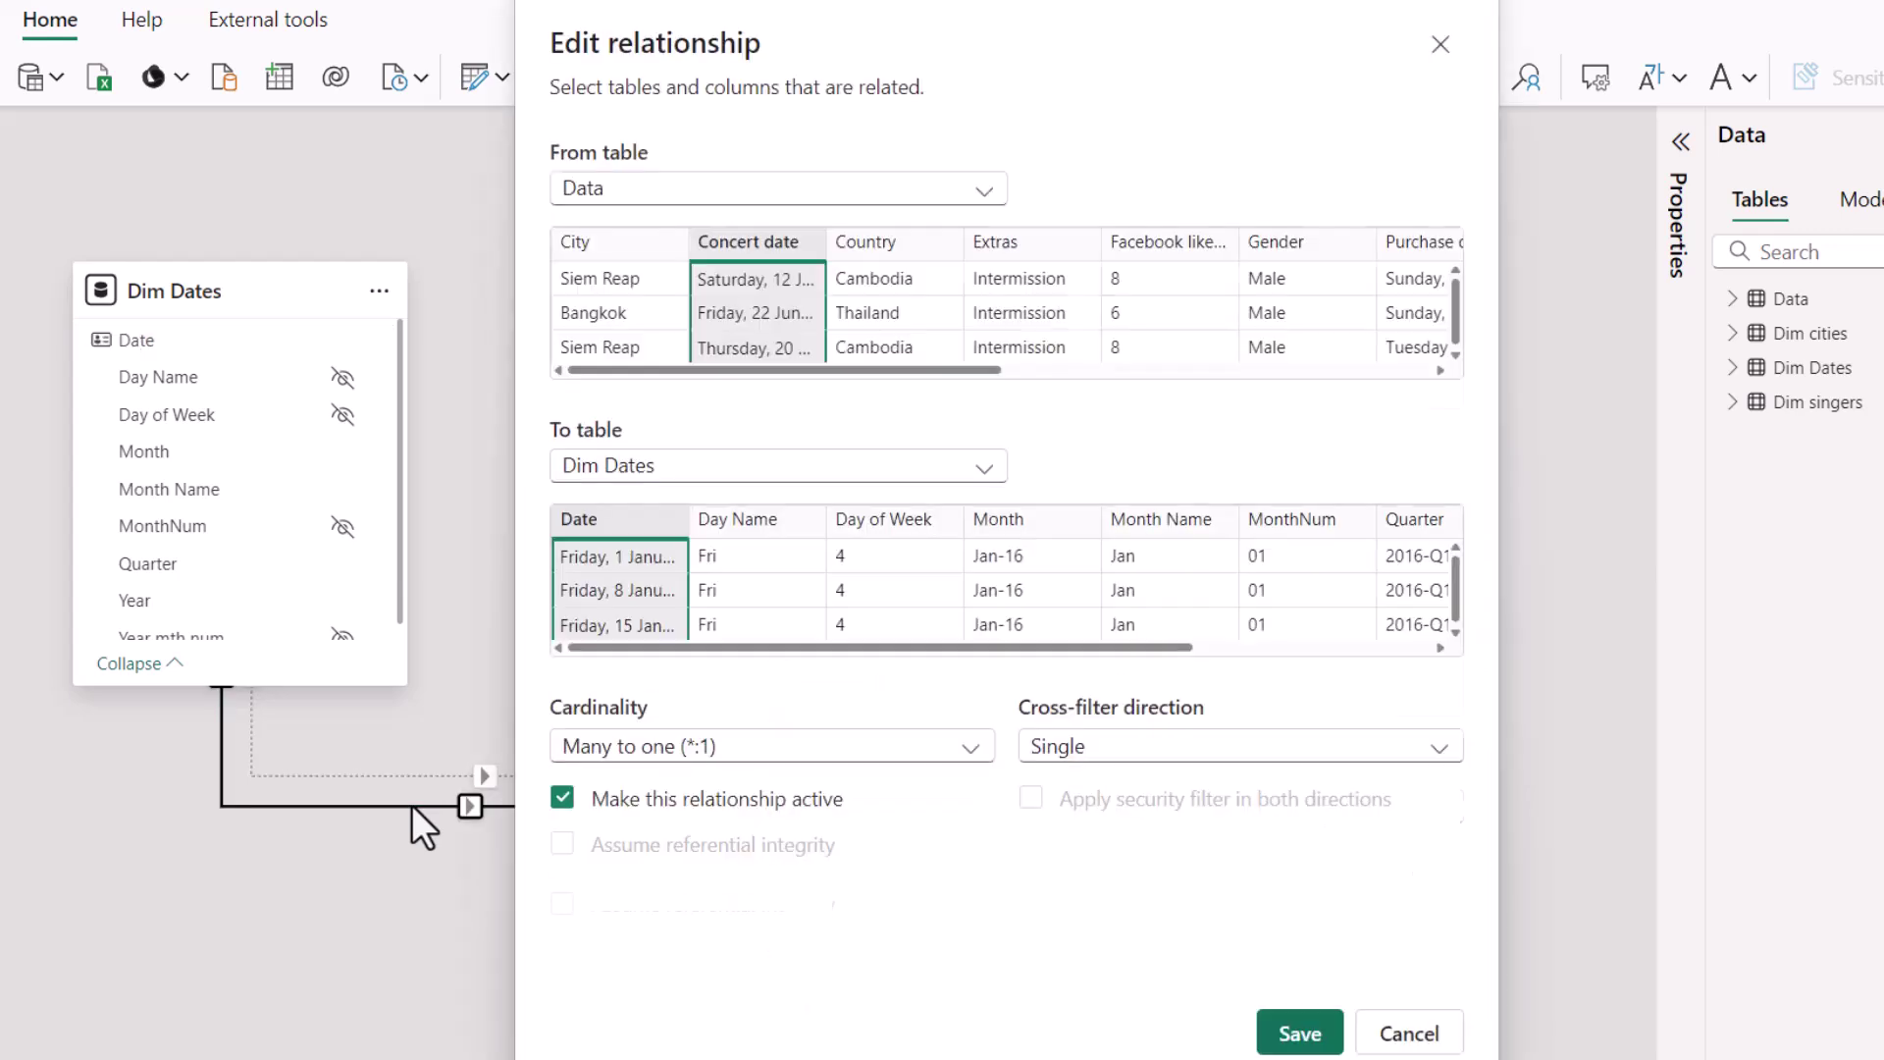
left_click(562, 798)
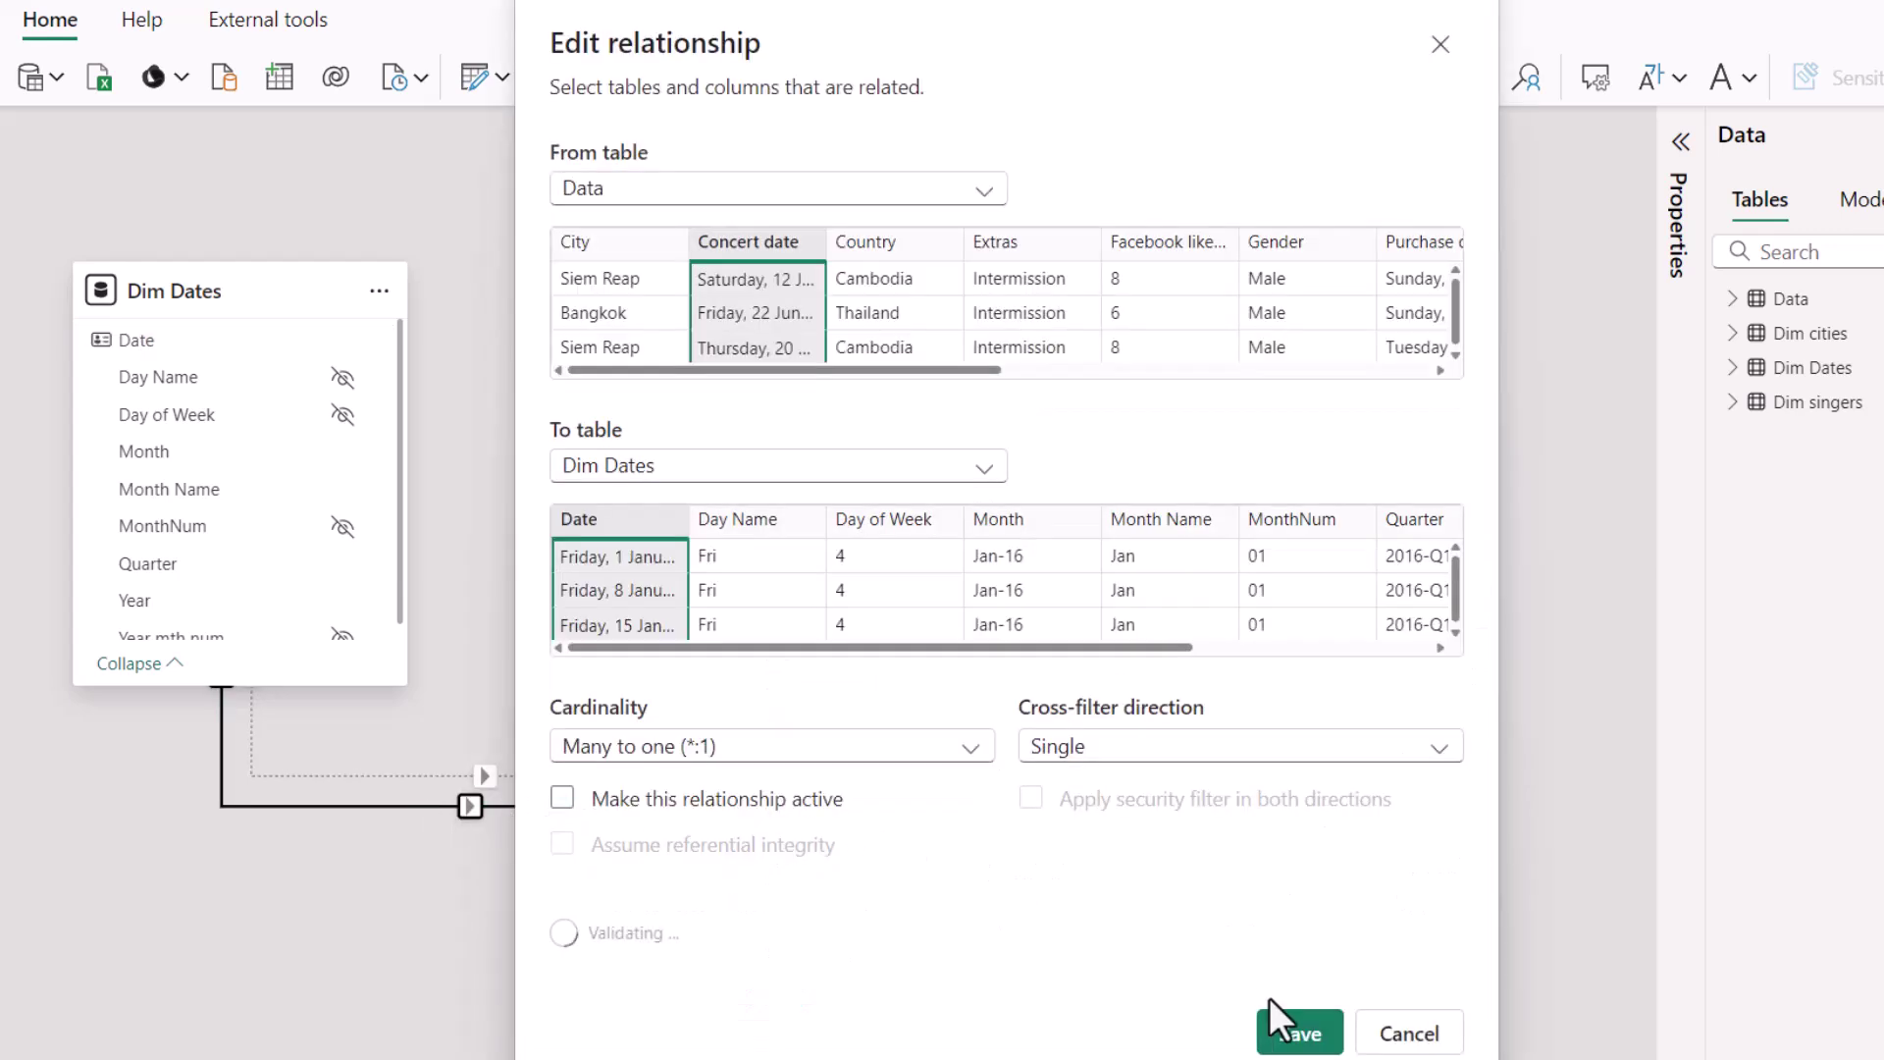
left_click(1297, 1034)
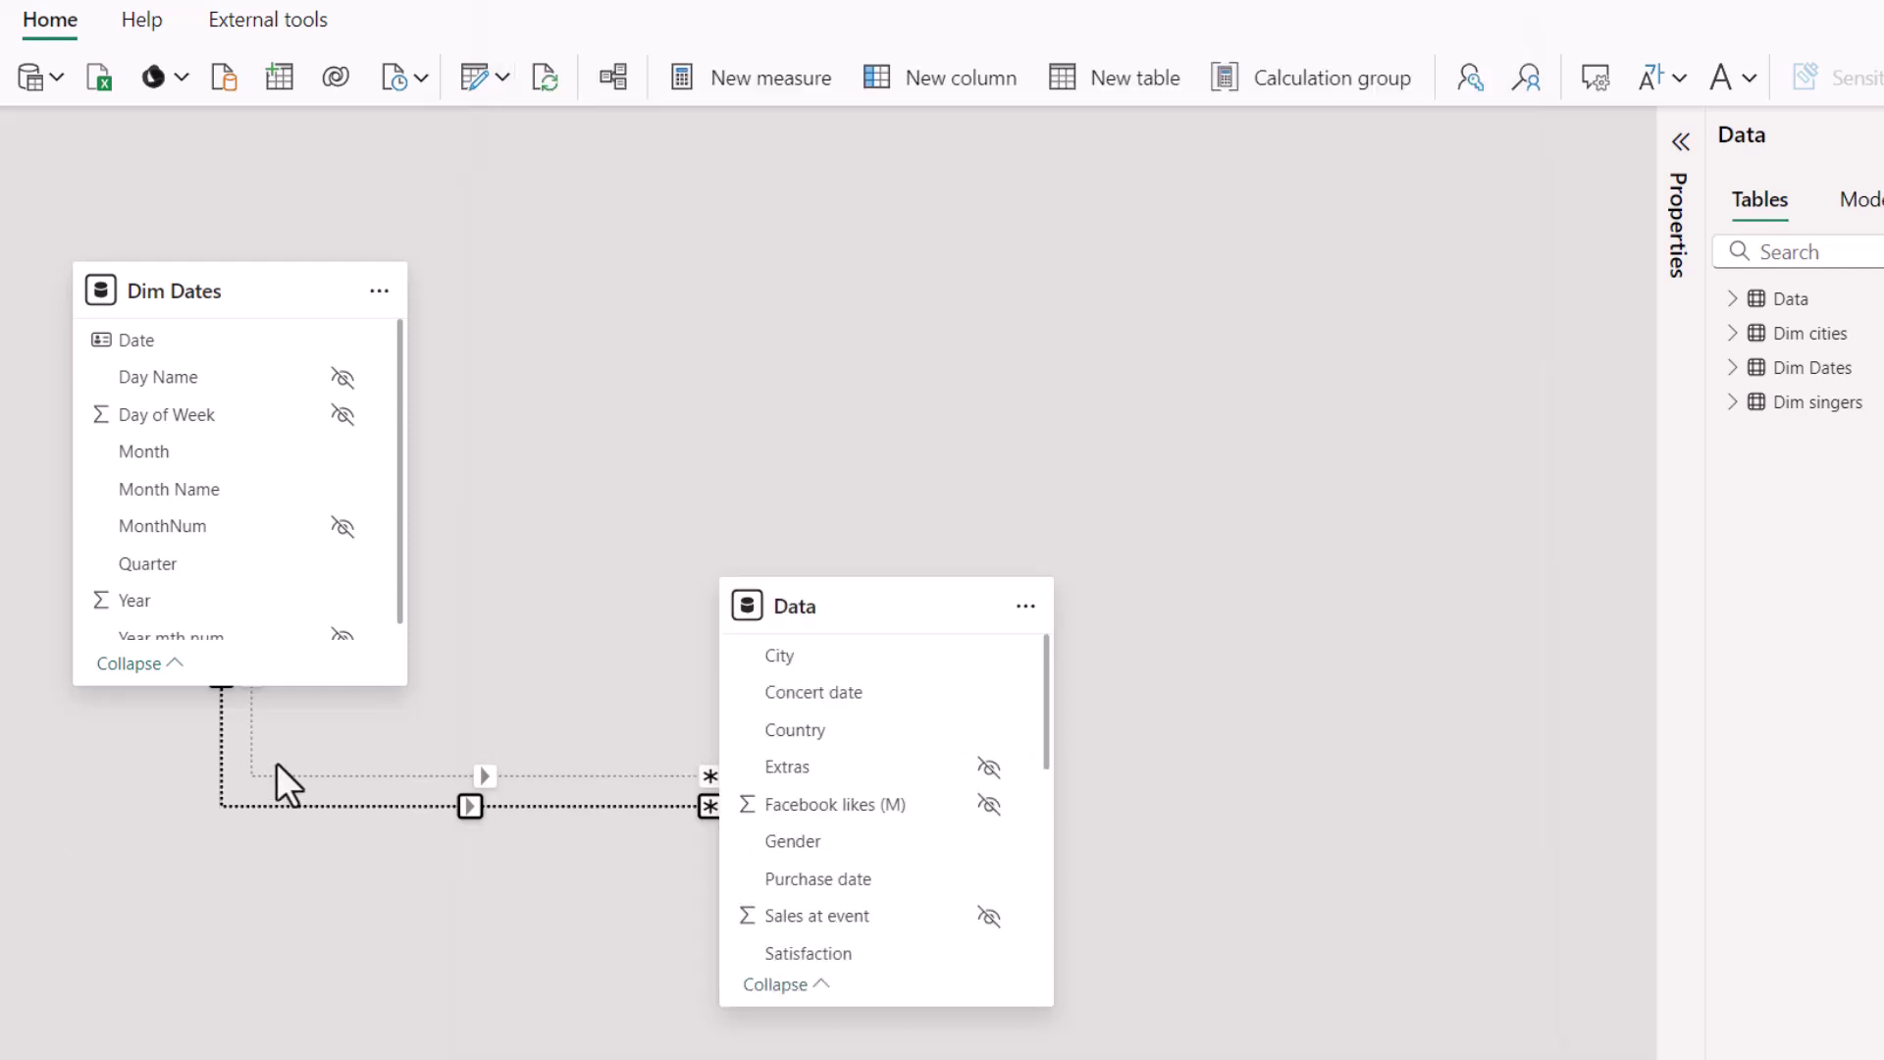
double_click(285, 776)
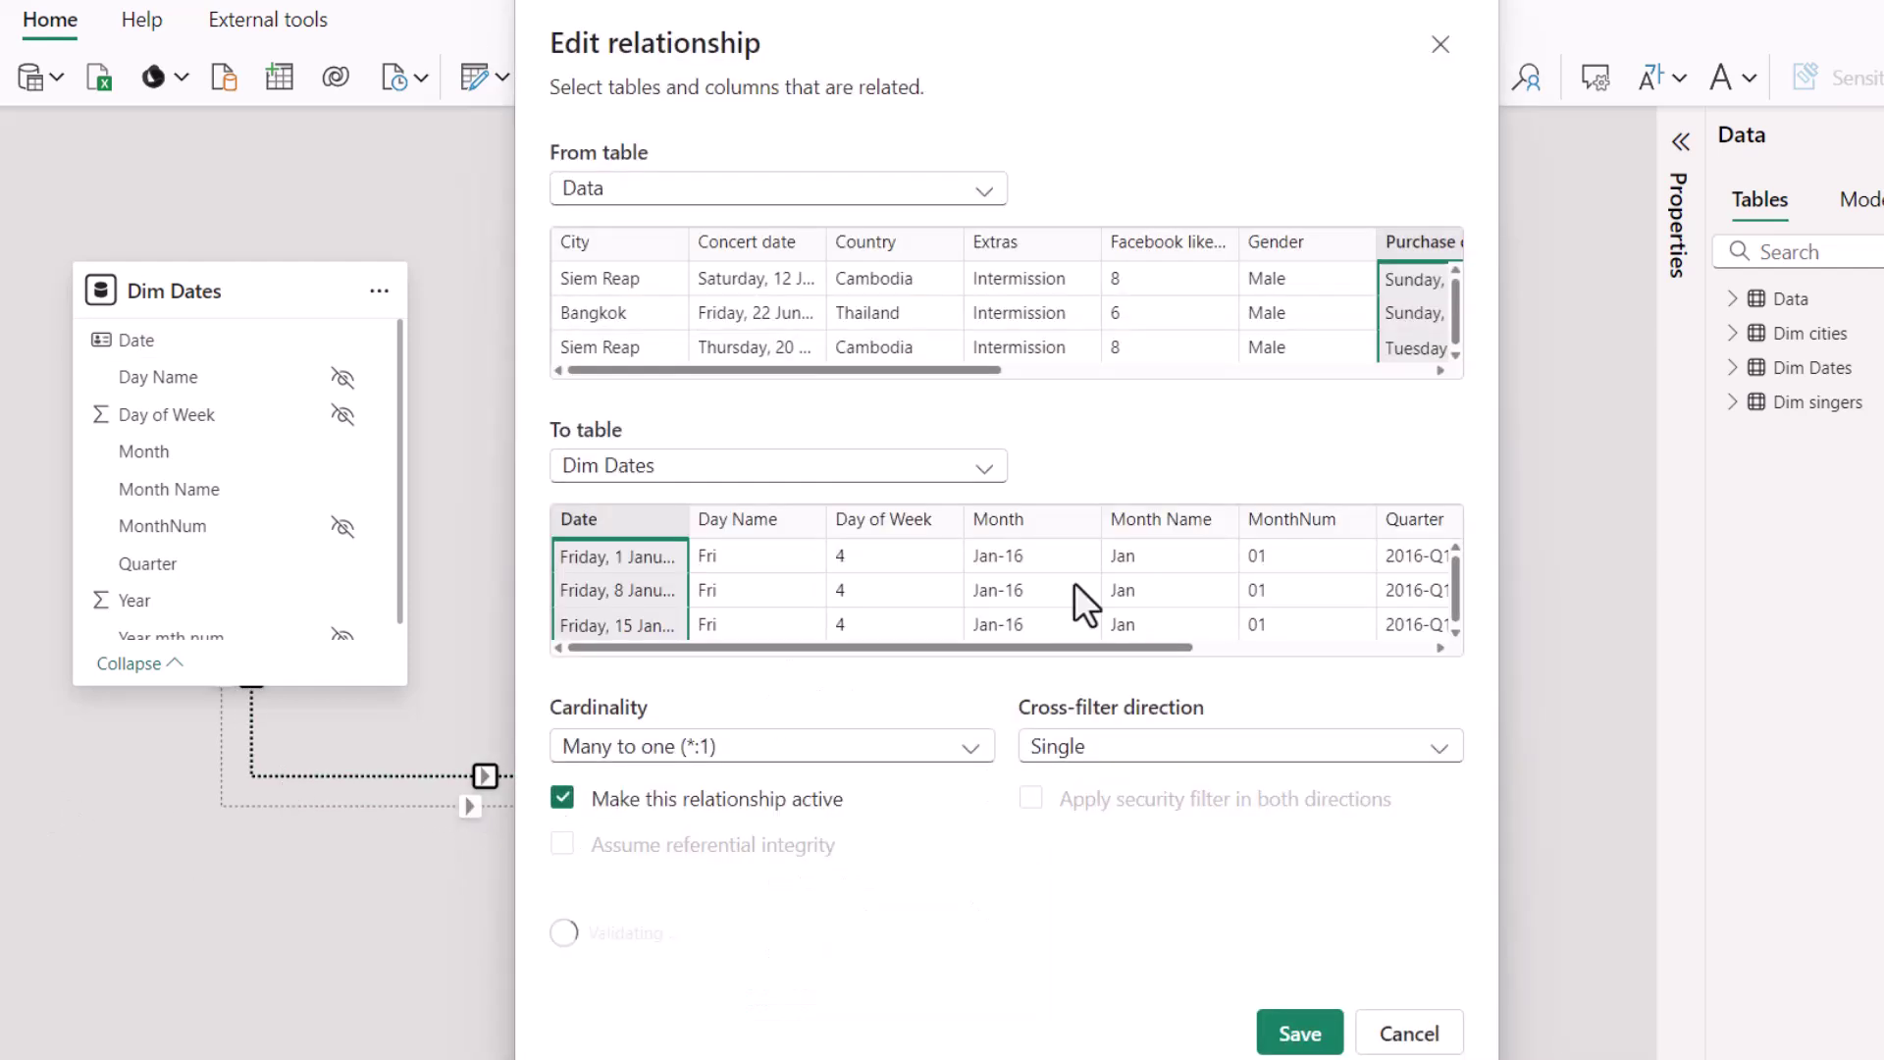
left_click(1281, 1033)
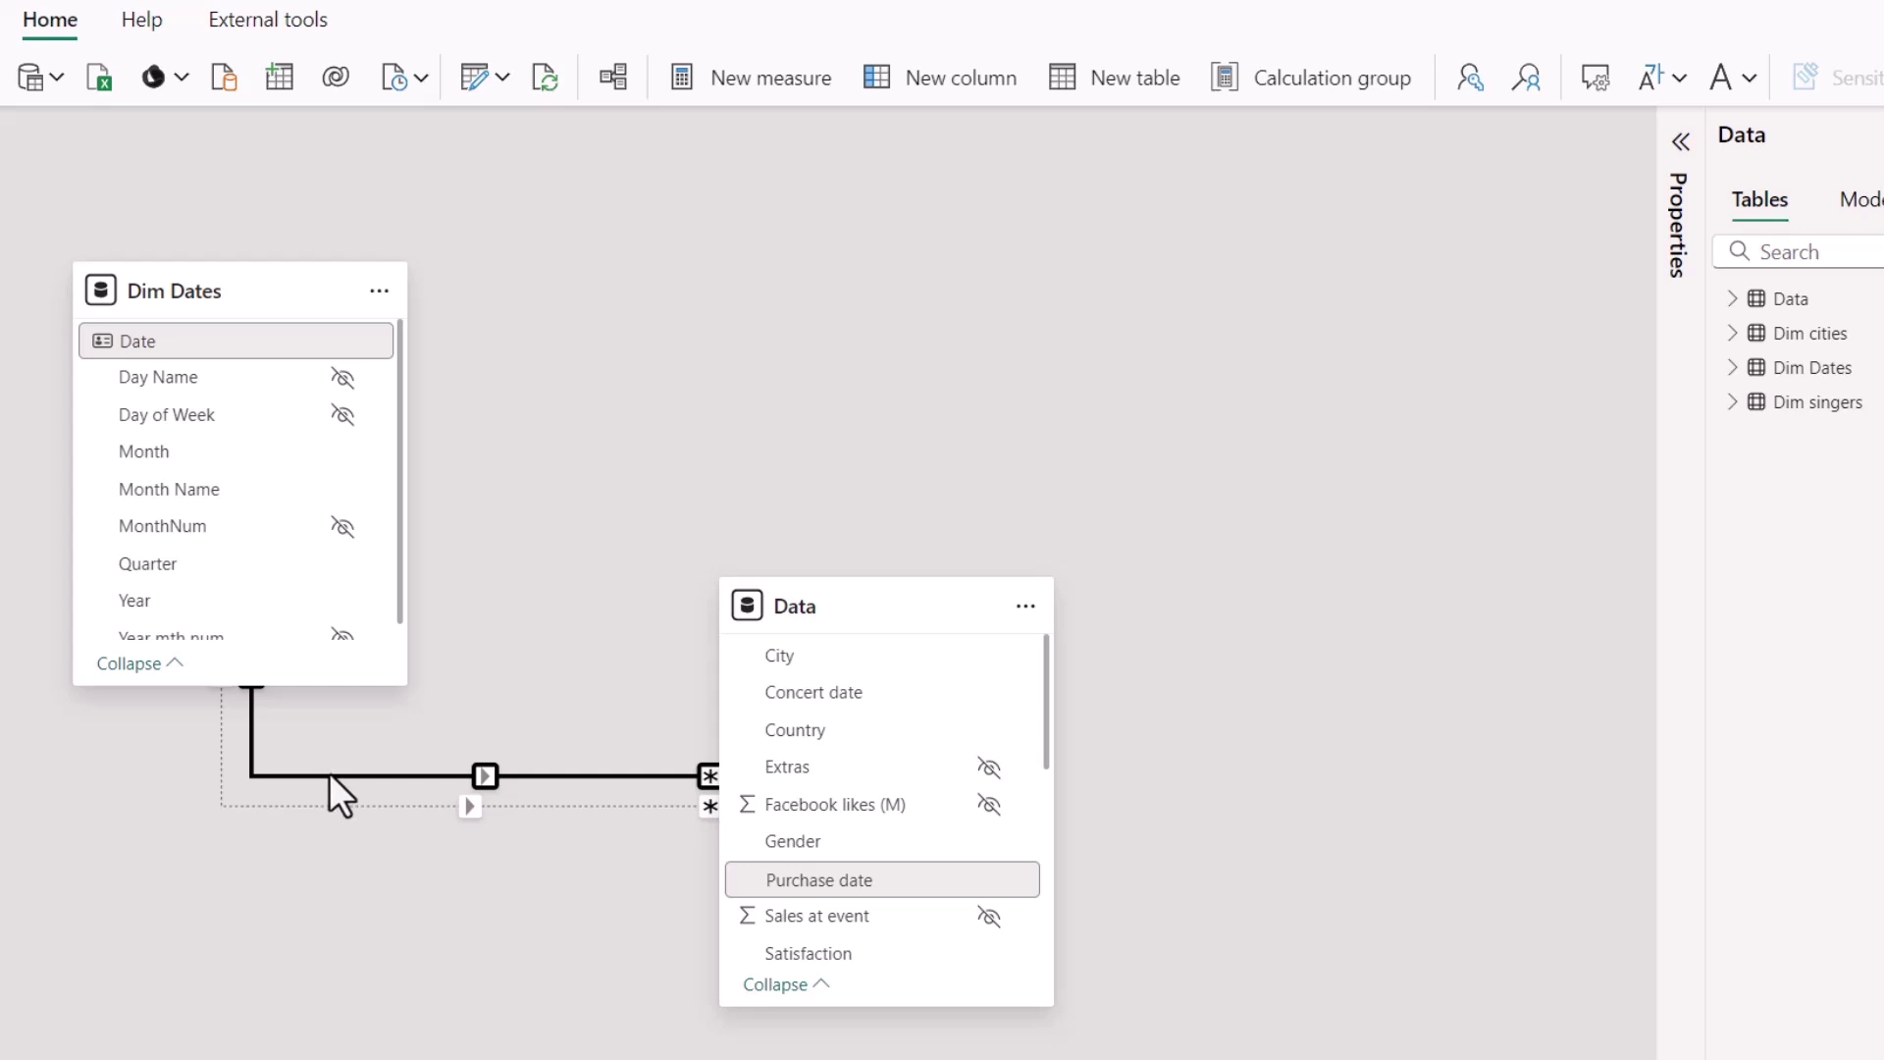
double_click(380, 775)
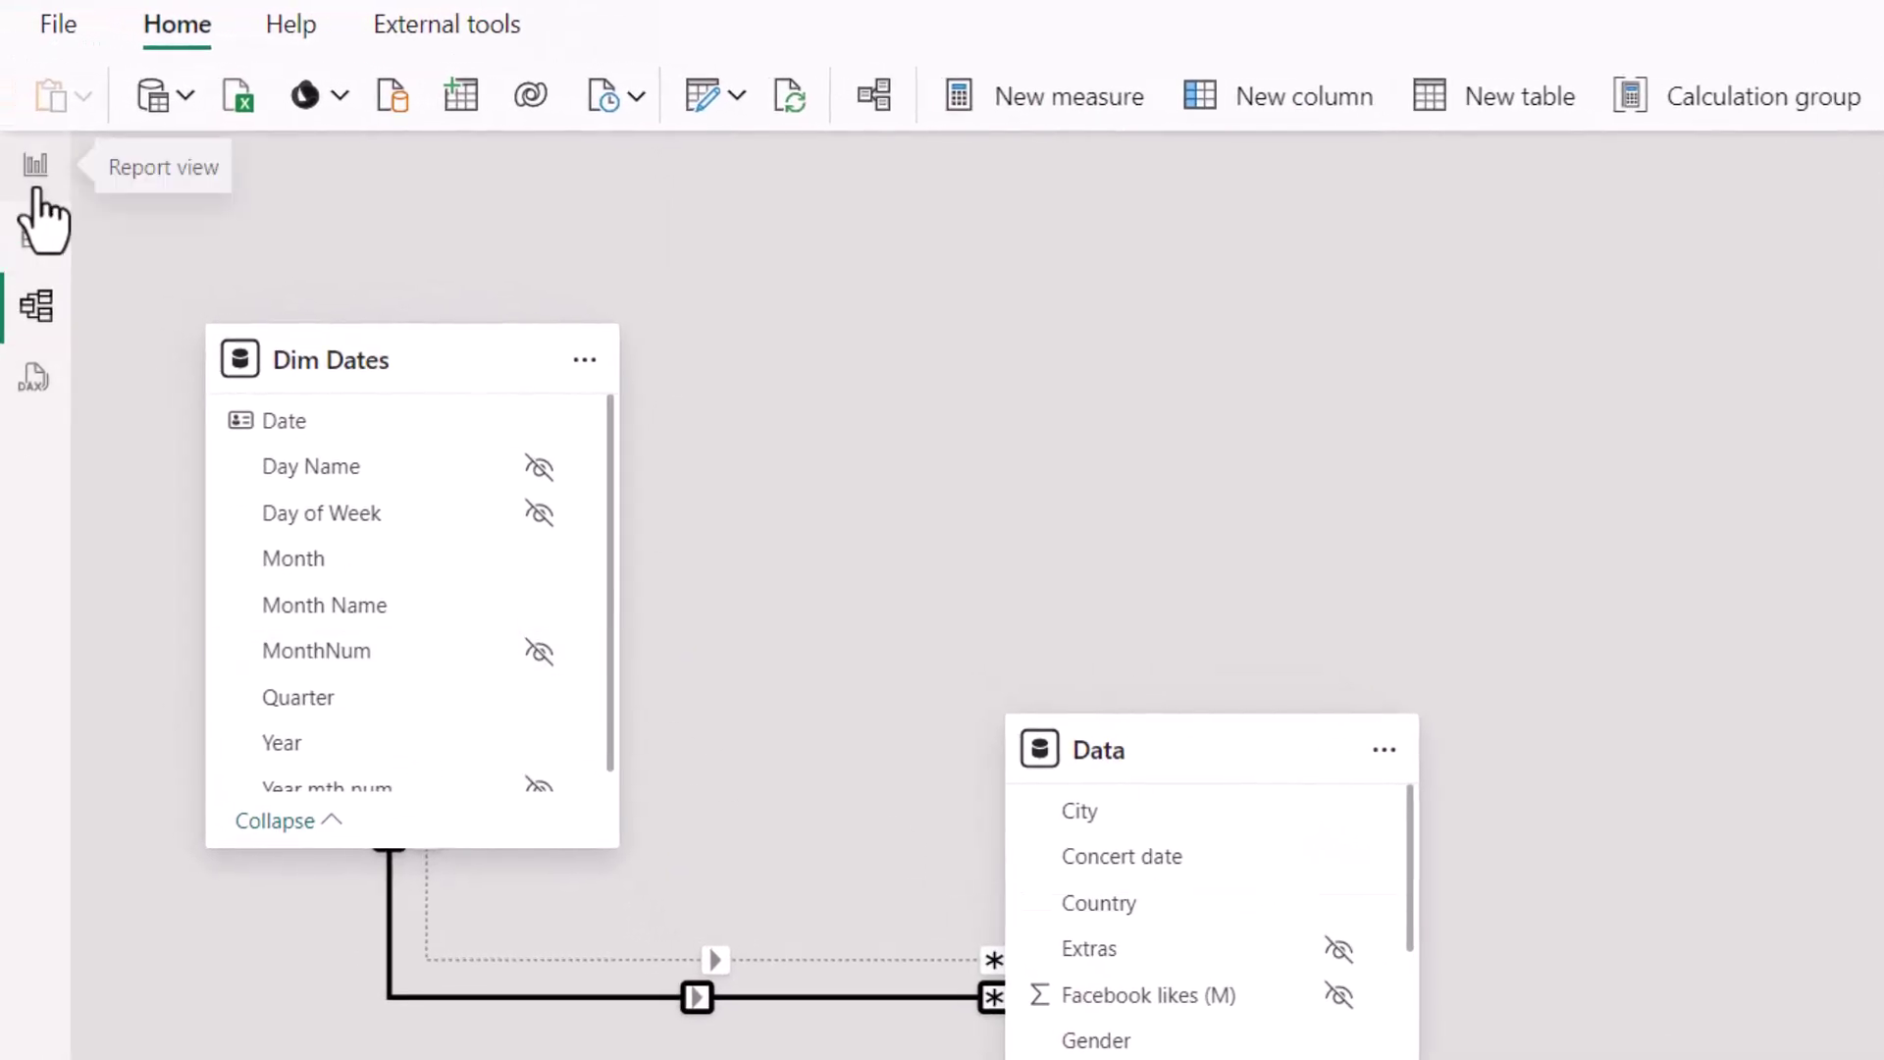
In Report view, create the measure Total sales = SUM(Data[Sales at event])
left_click(38, 184)
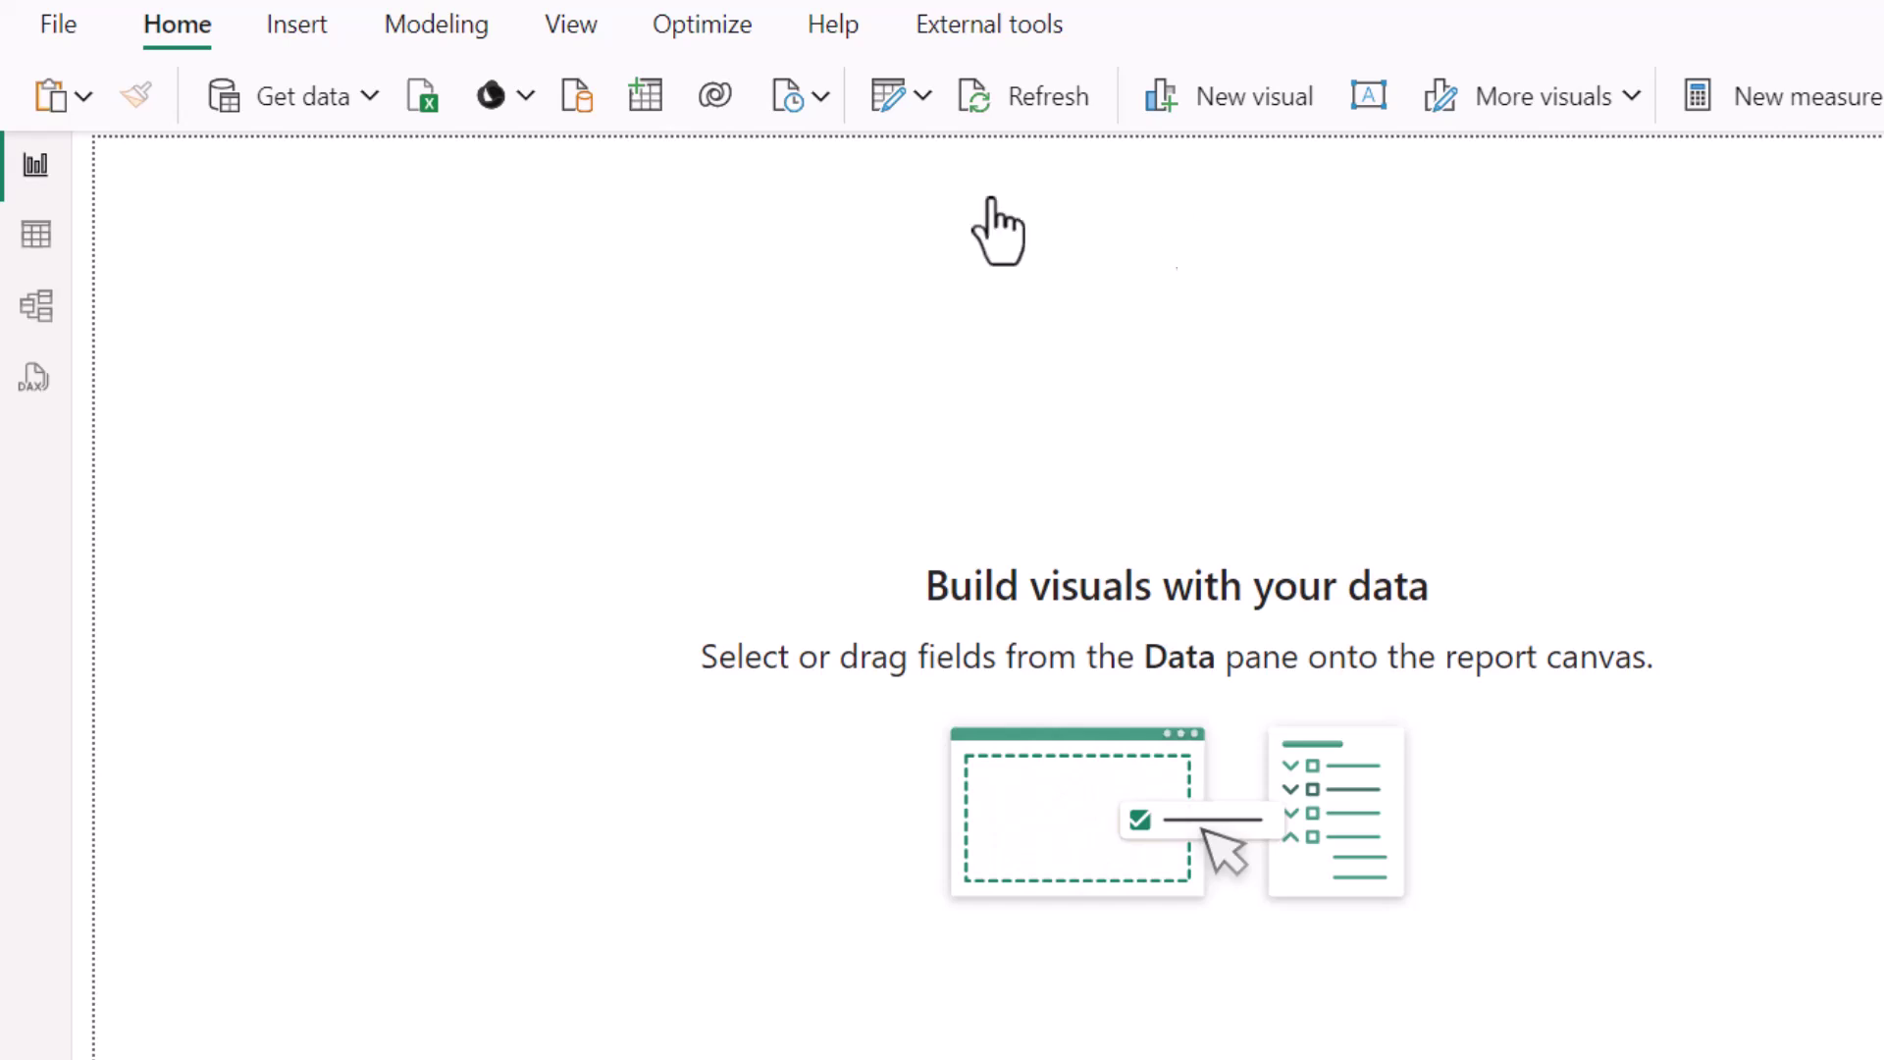
type("Sales=")
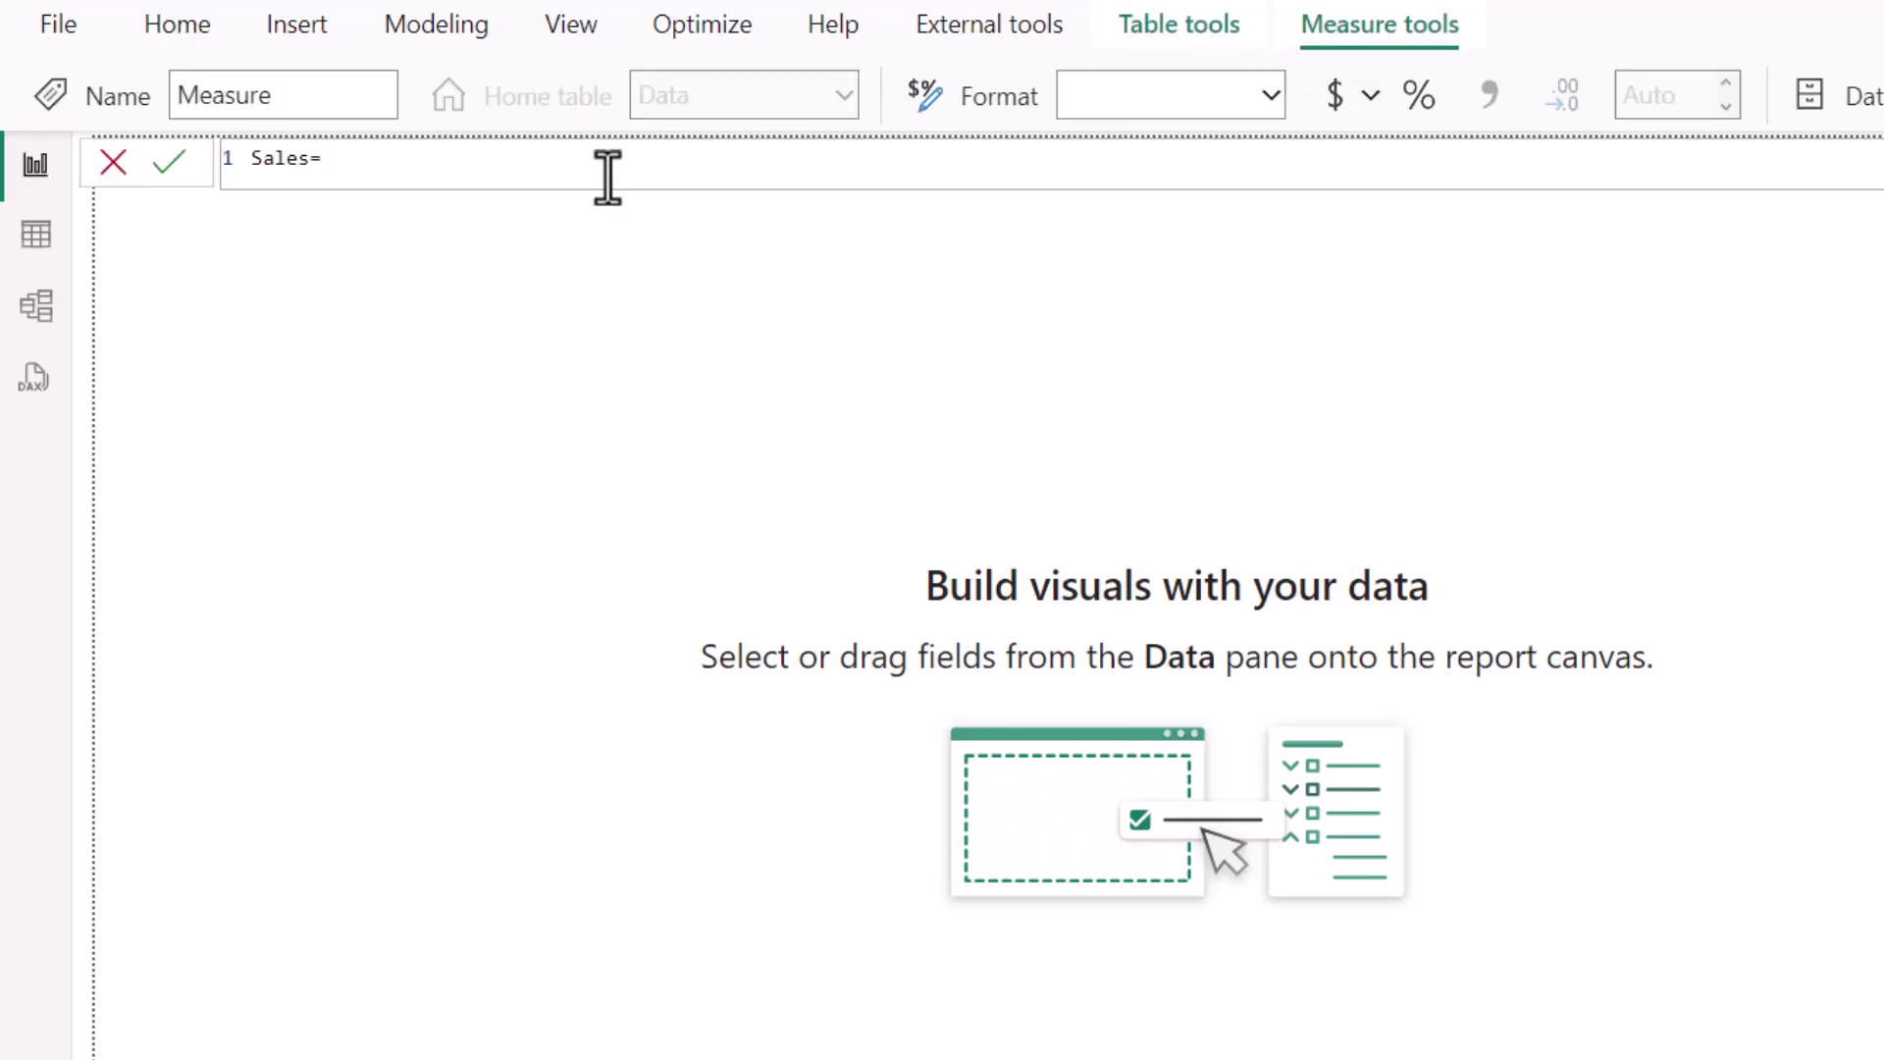
type("sum(sa")
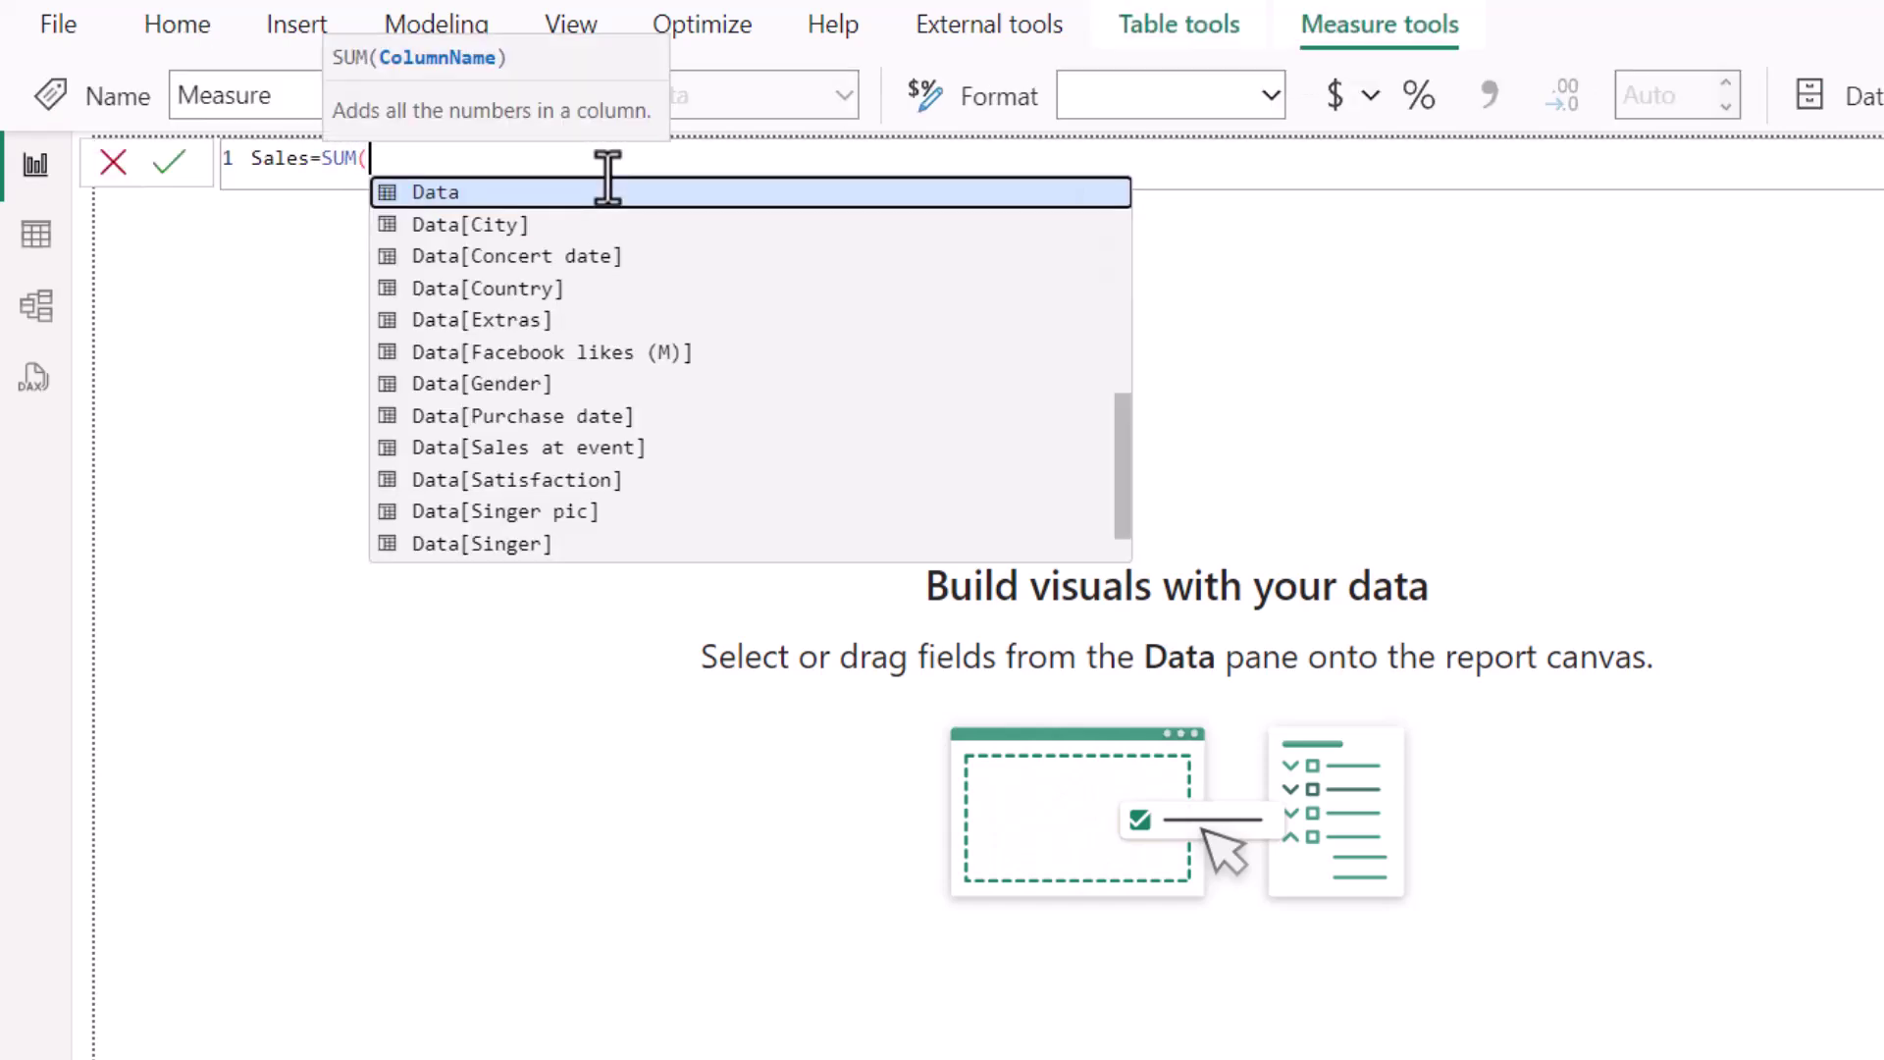
type("les")
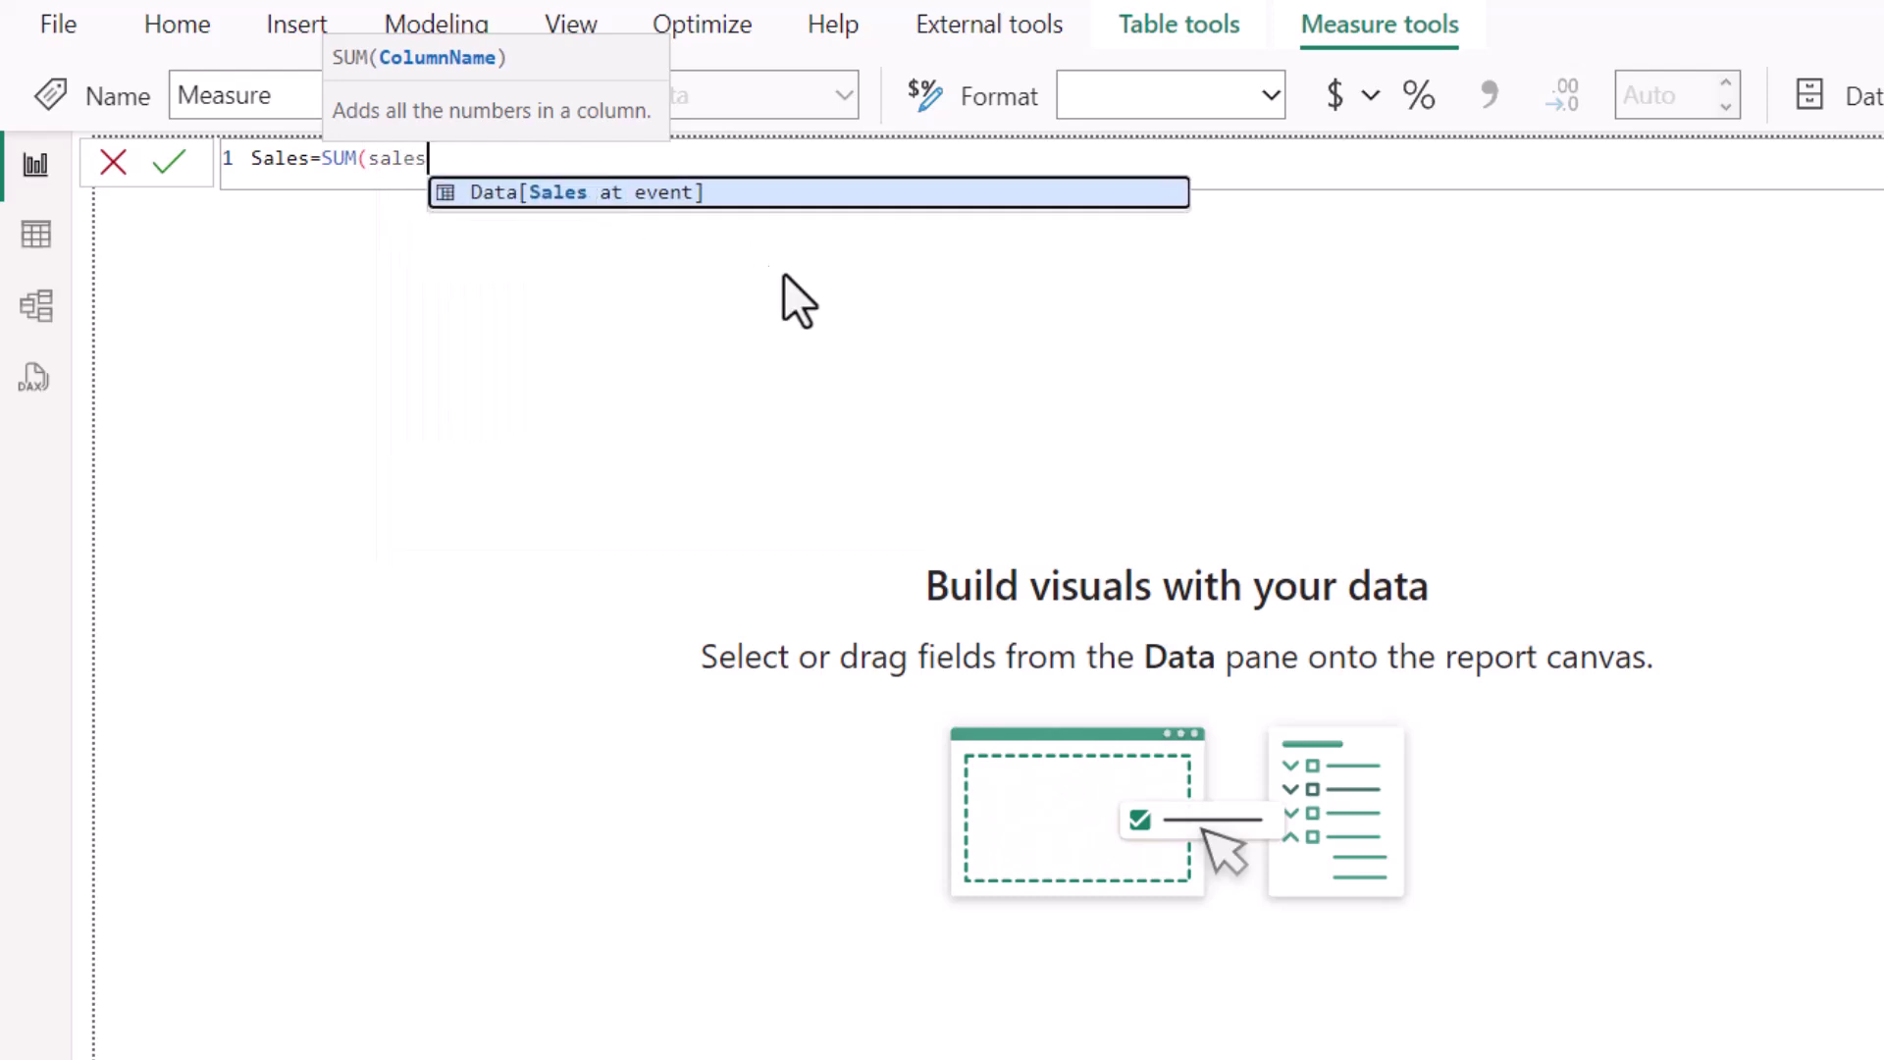
key("Tab")
type(")")
key("Home")
key("Delete")
type("Total s")
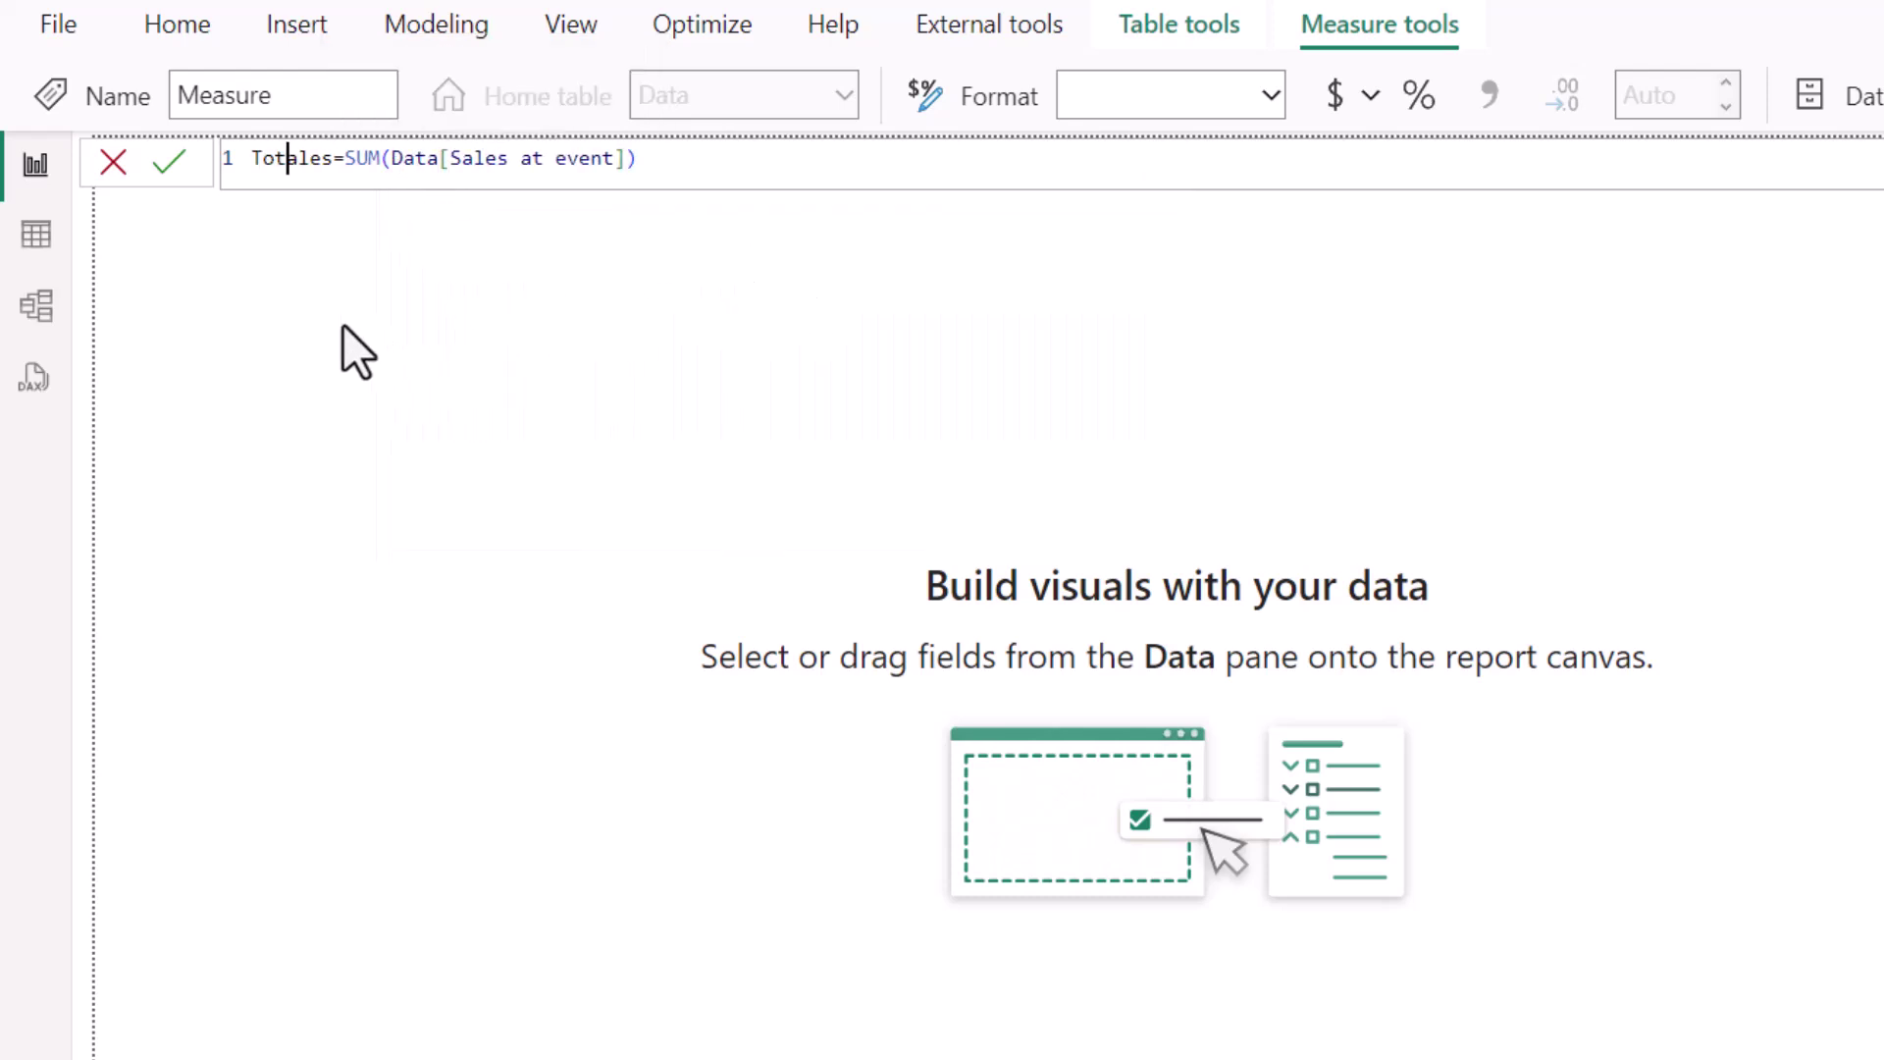
key("Right")
key("Right")
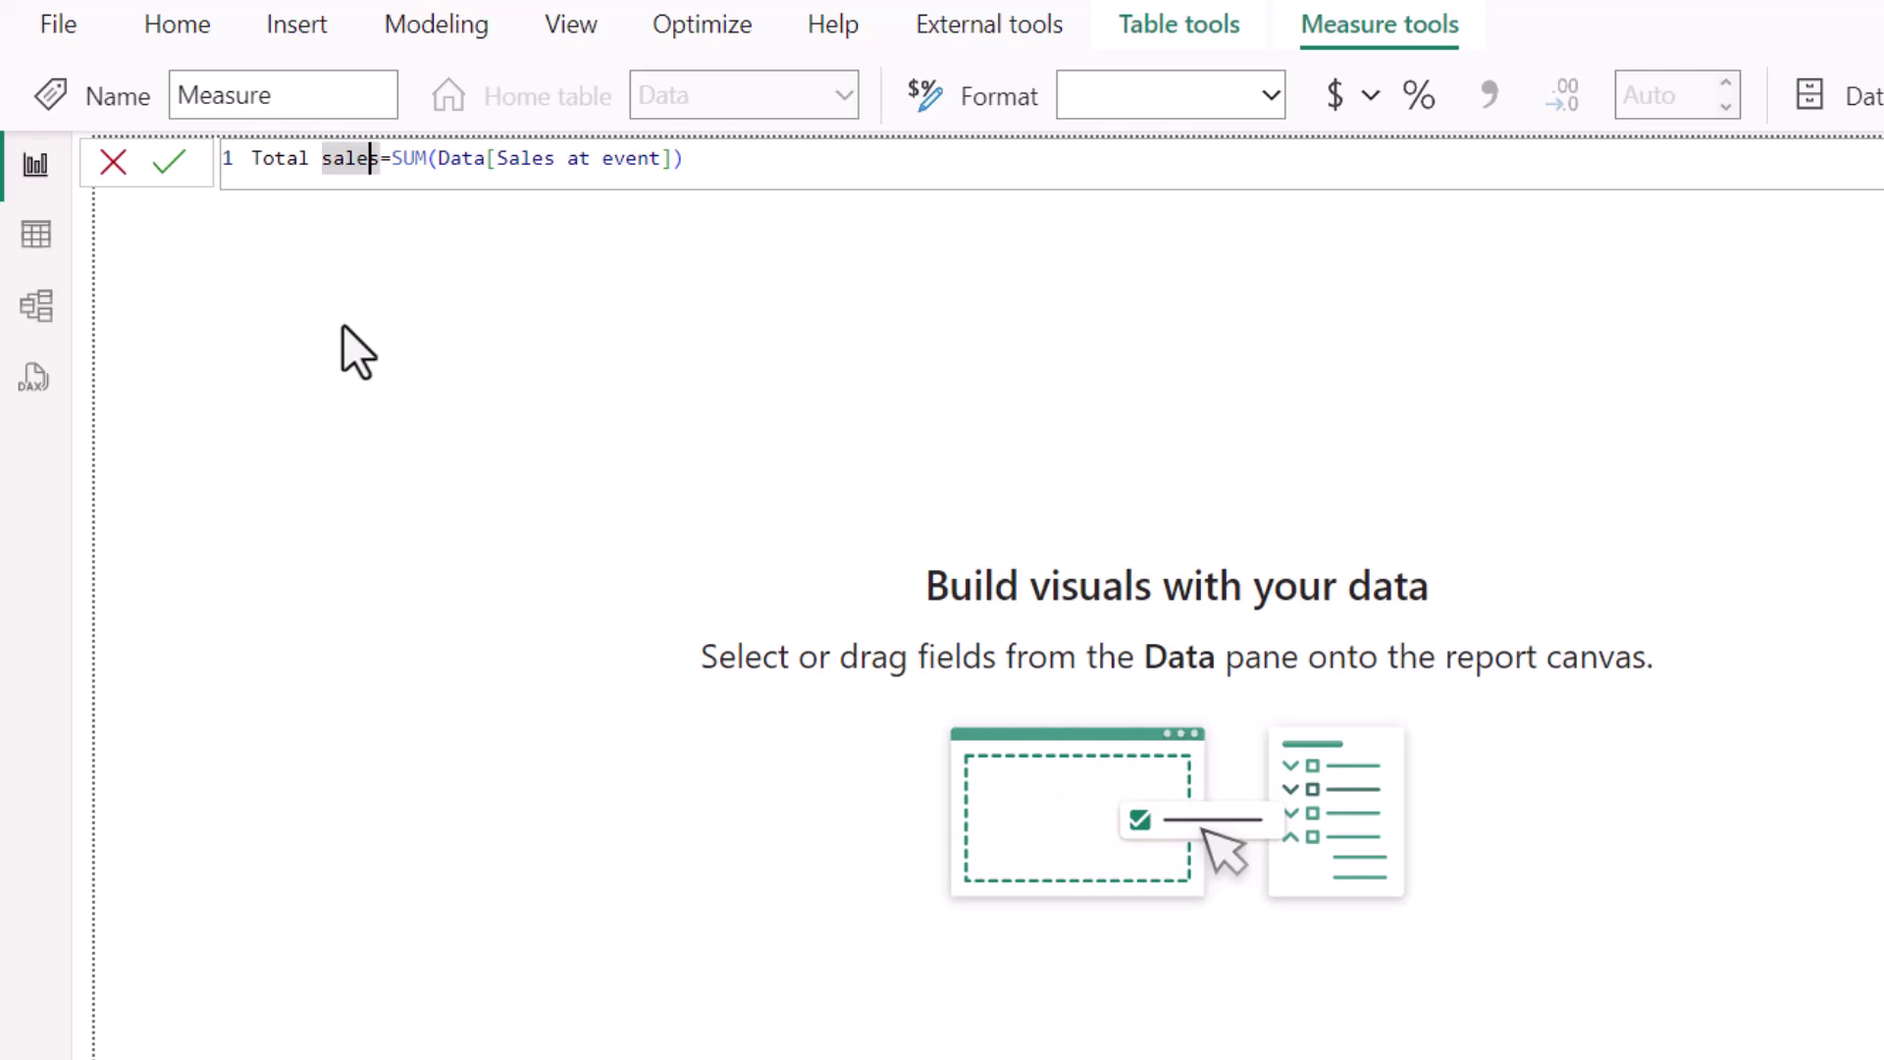
key("Return")
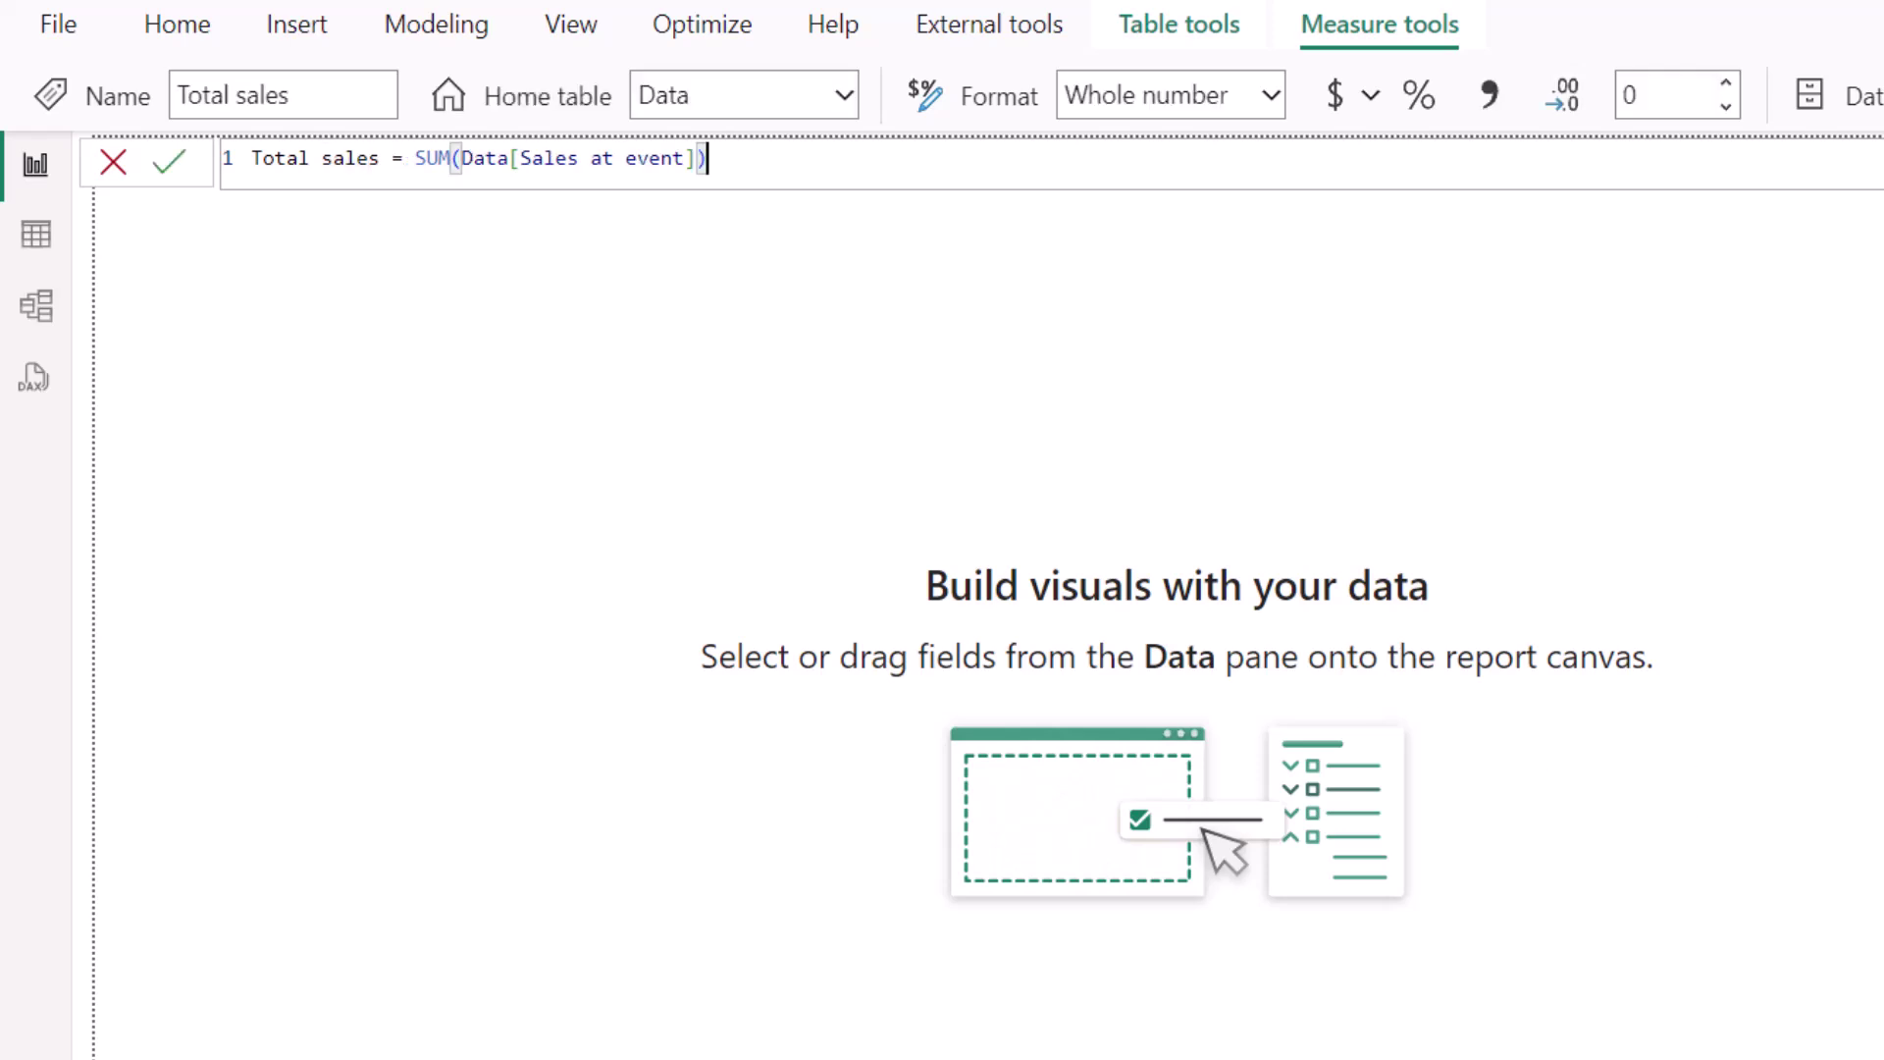
Chart Total sales by Concert date on the page and convert the visual to a table
left_click_drag(1883, 1015, 546, 513)
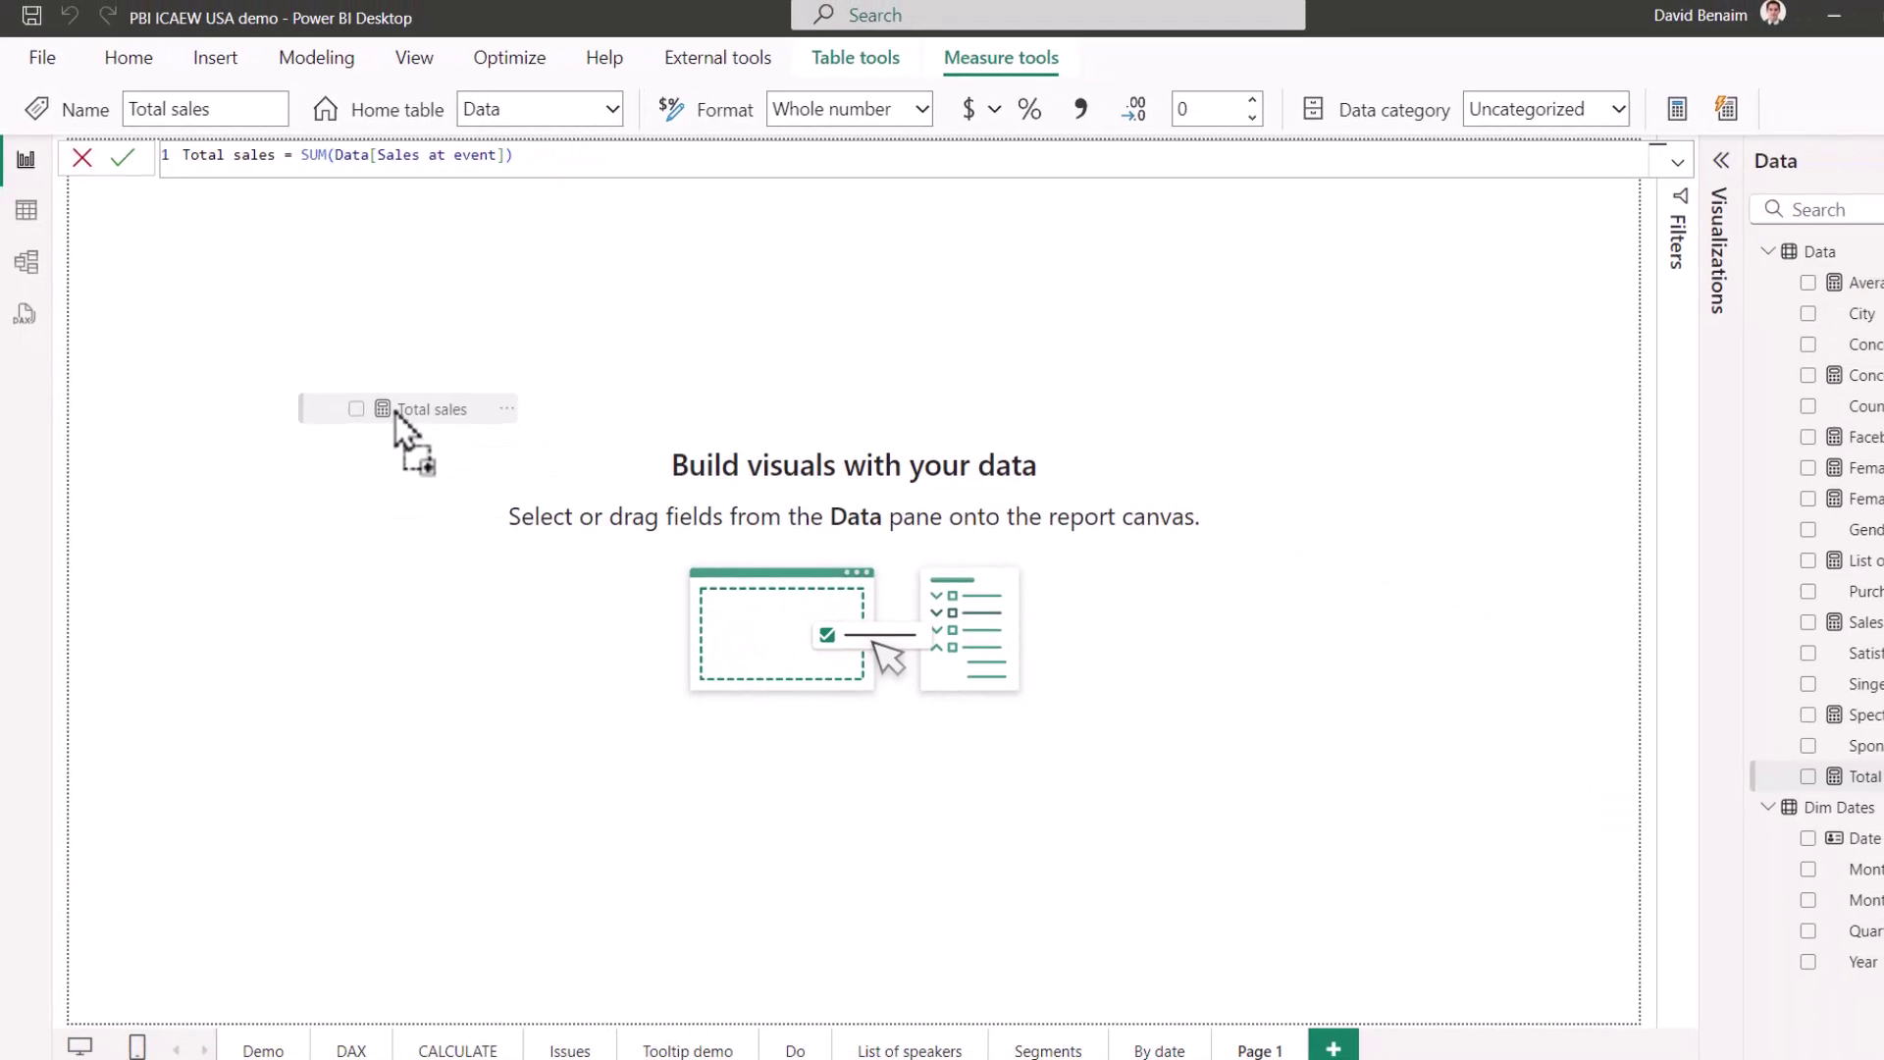
left_click_drag(396, 412, 396, 420)
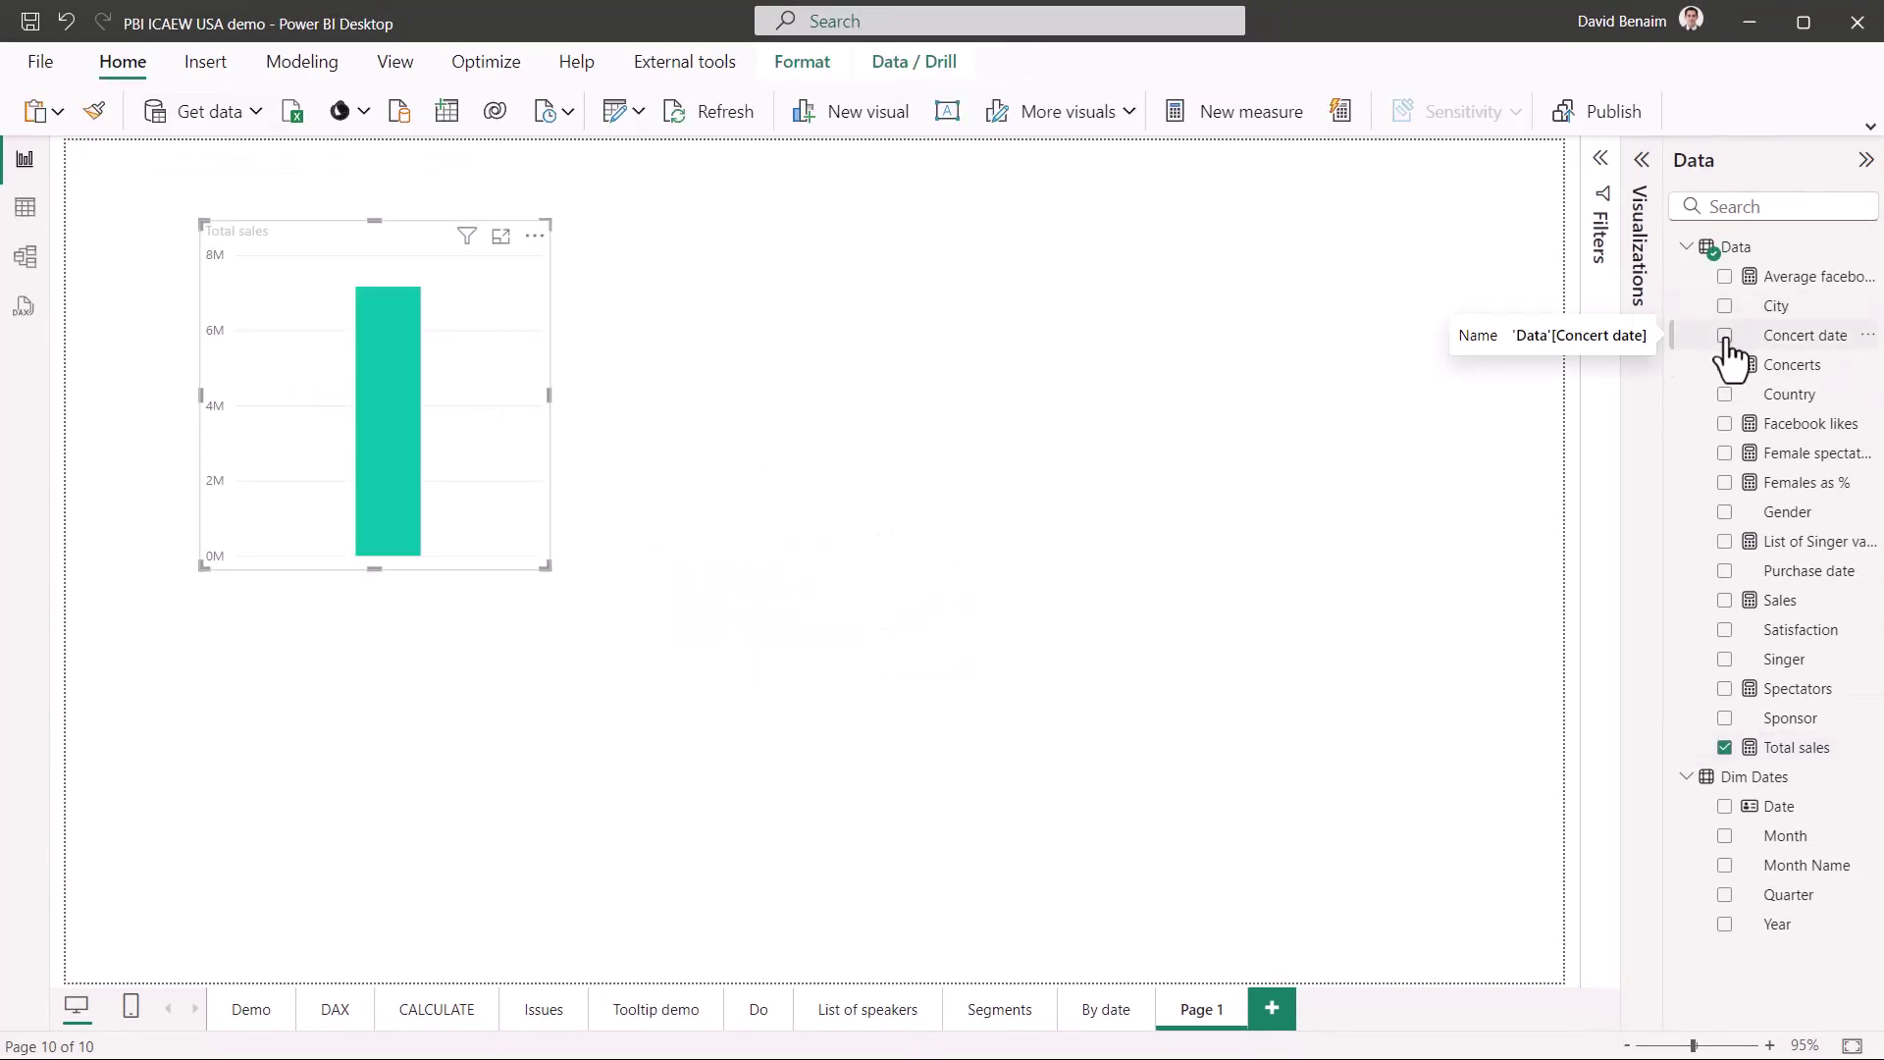
left_click(1726, 336)
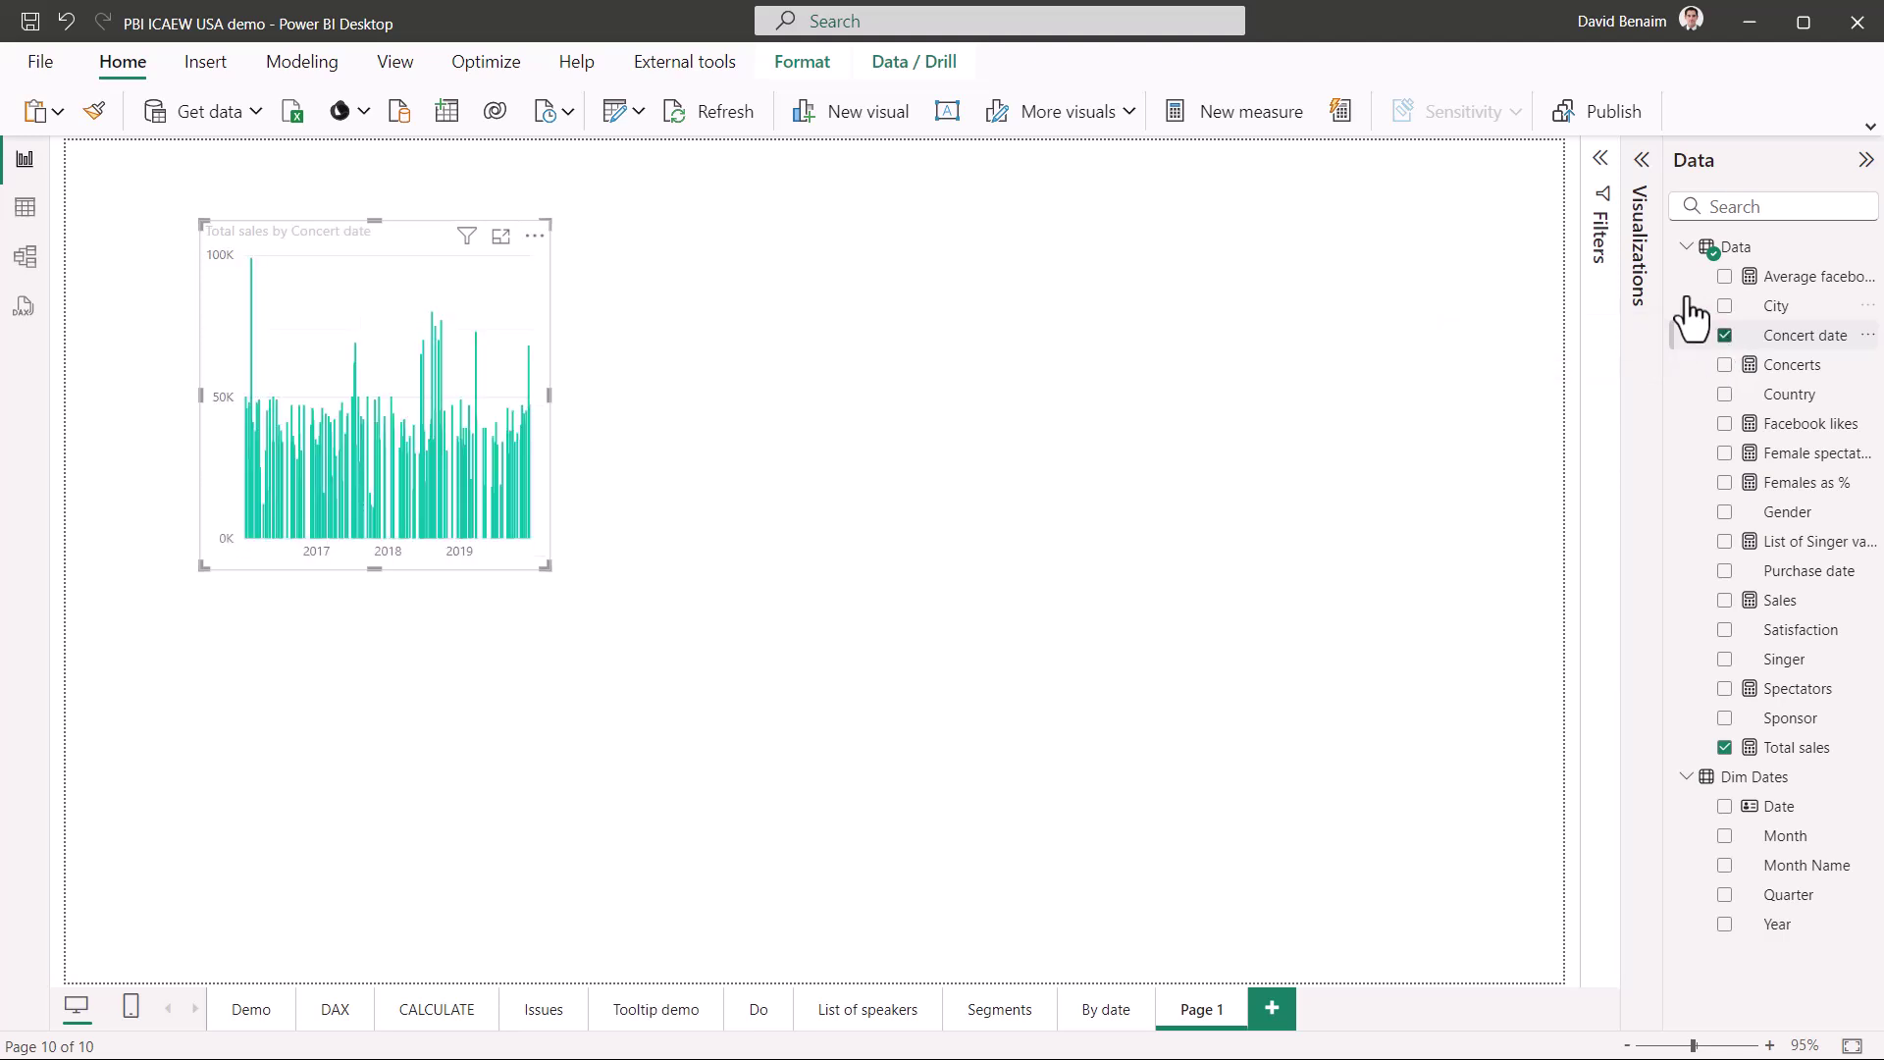
left_click(1643, 162)
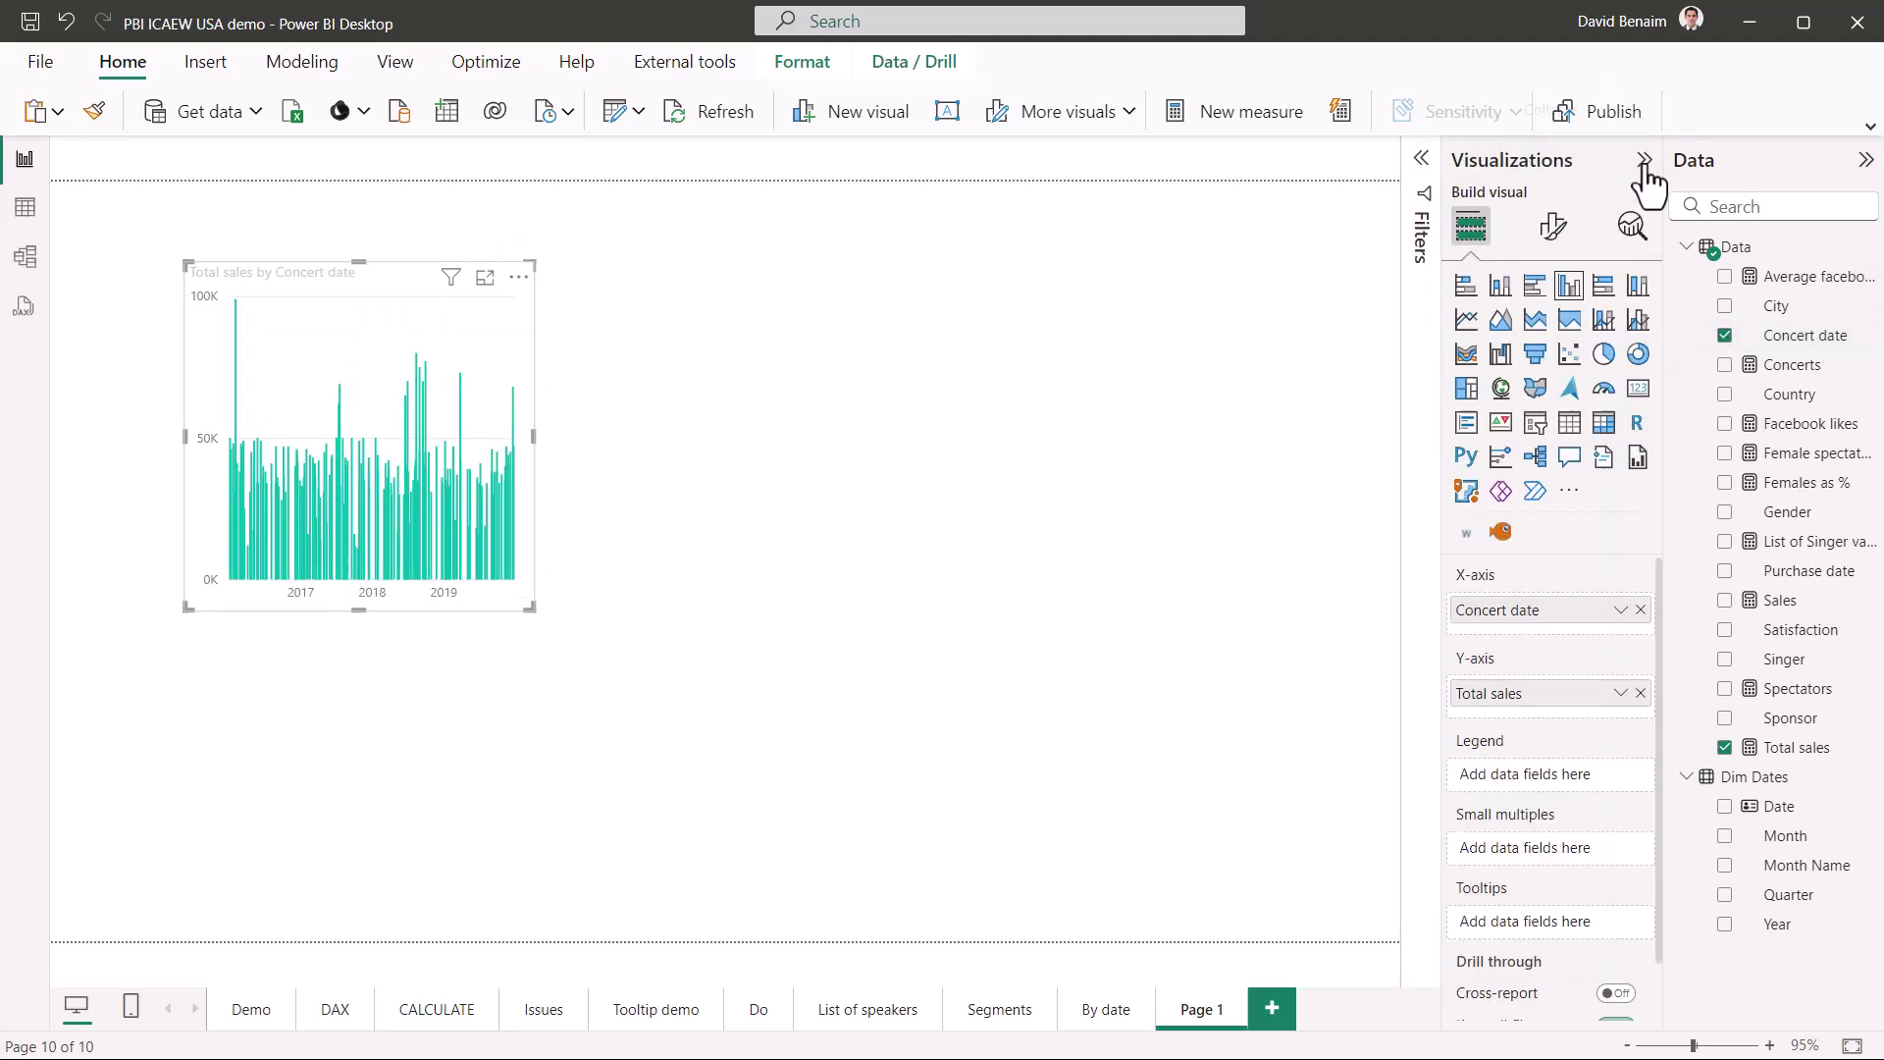
left_click(1570, 425)
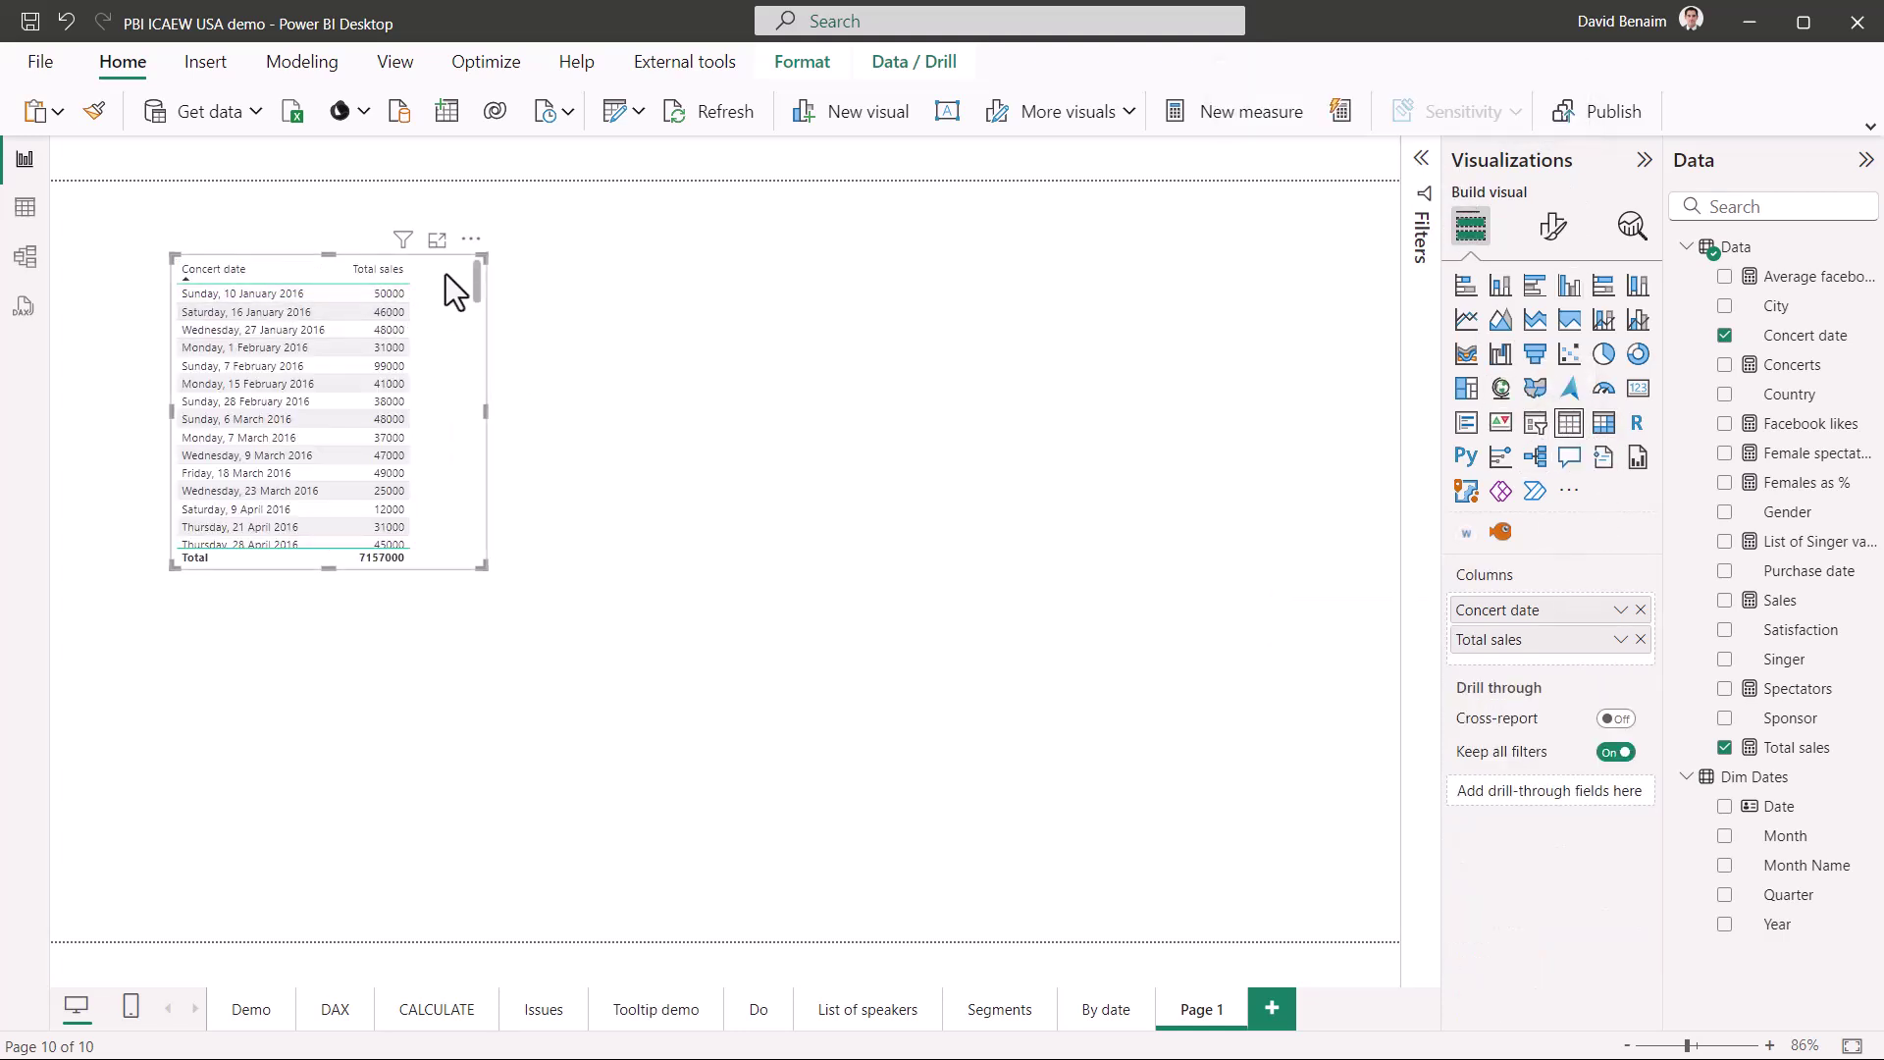
Reposition and enlarge the table, add Dim Dates Date and Purchase date, and remove Concert date
left_click_drag(471, 257, 1125, 378)
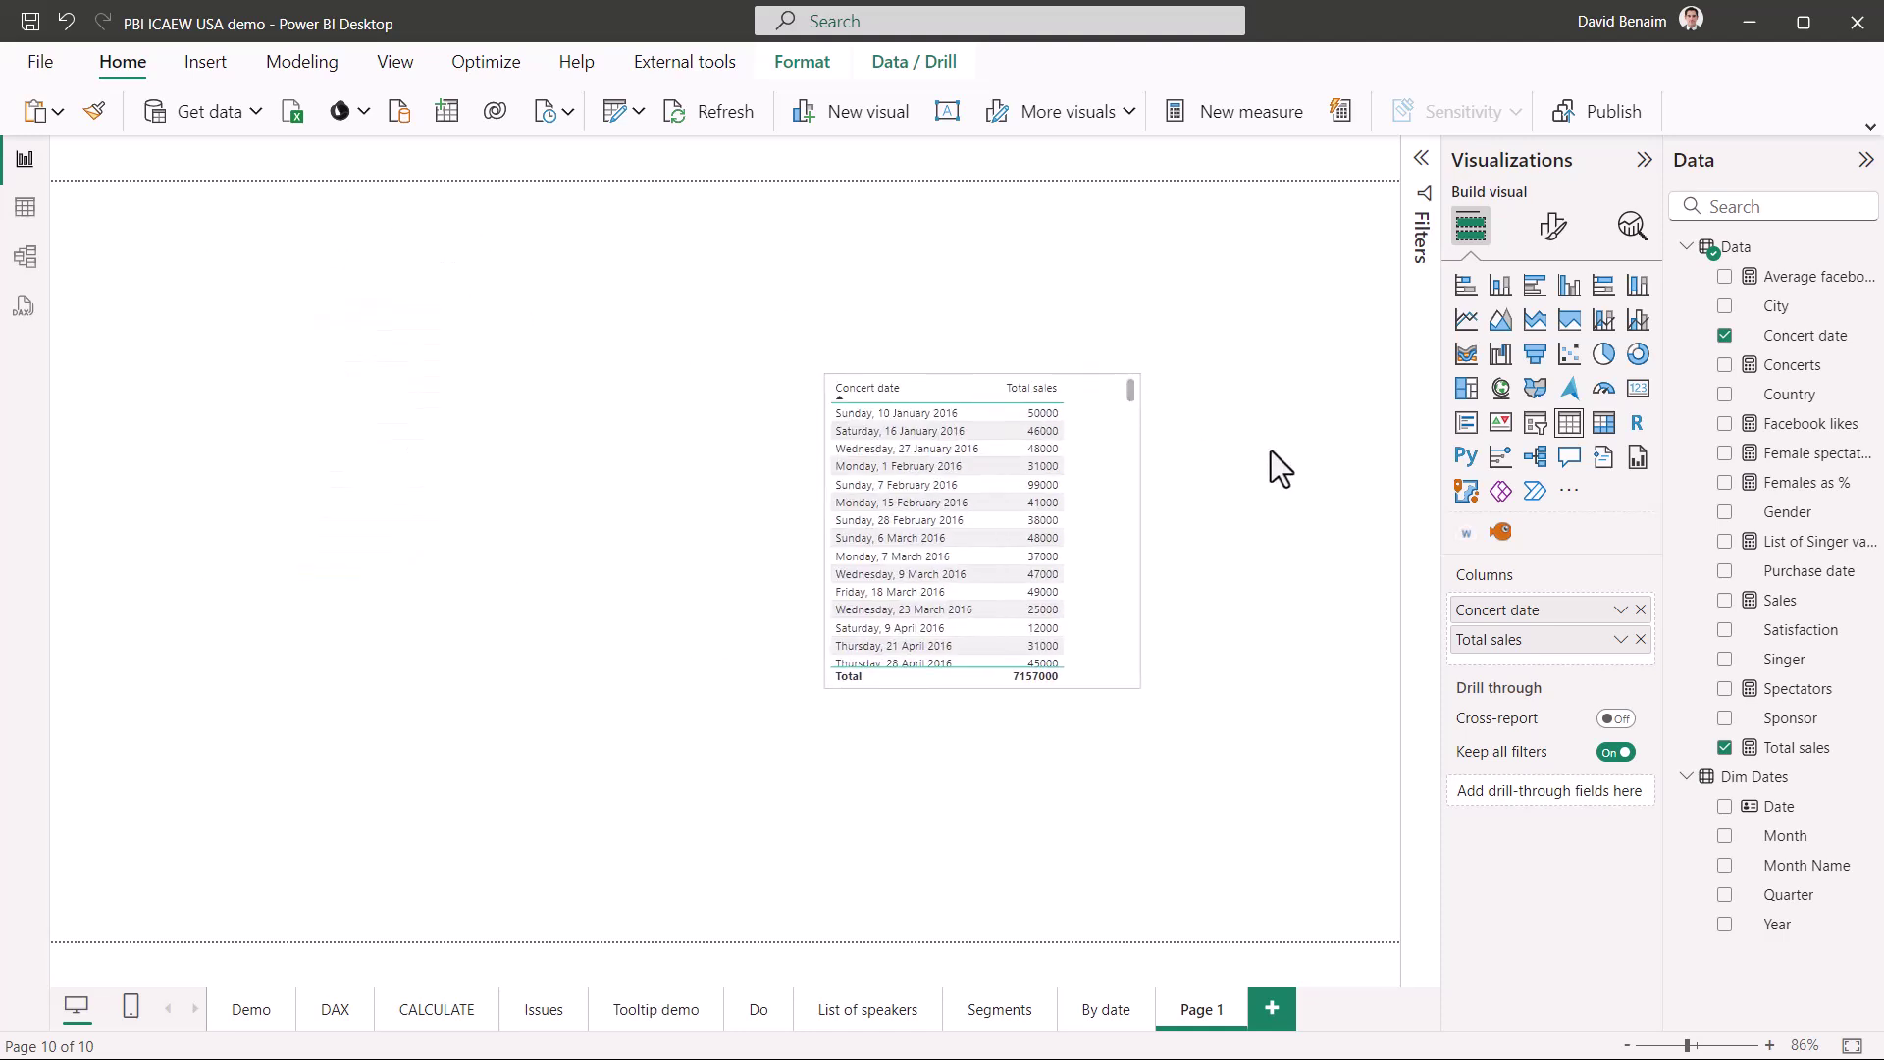
left_click(1725, 807)
left_click_drag(1550, 672, 1551, 642)
left_click_drag(1135, 687, 1269, 788)
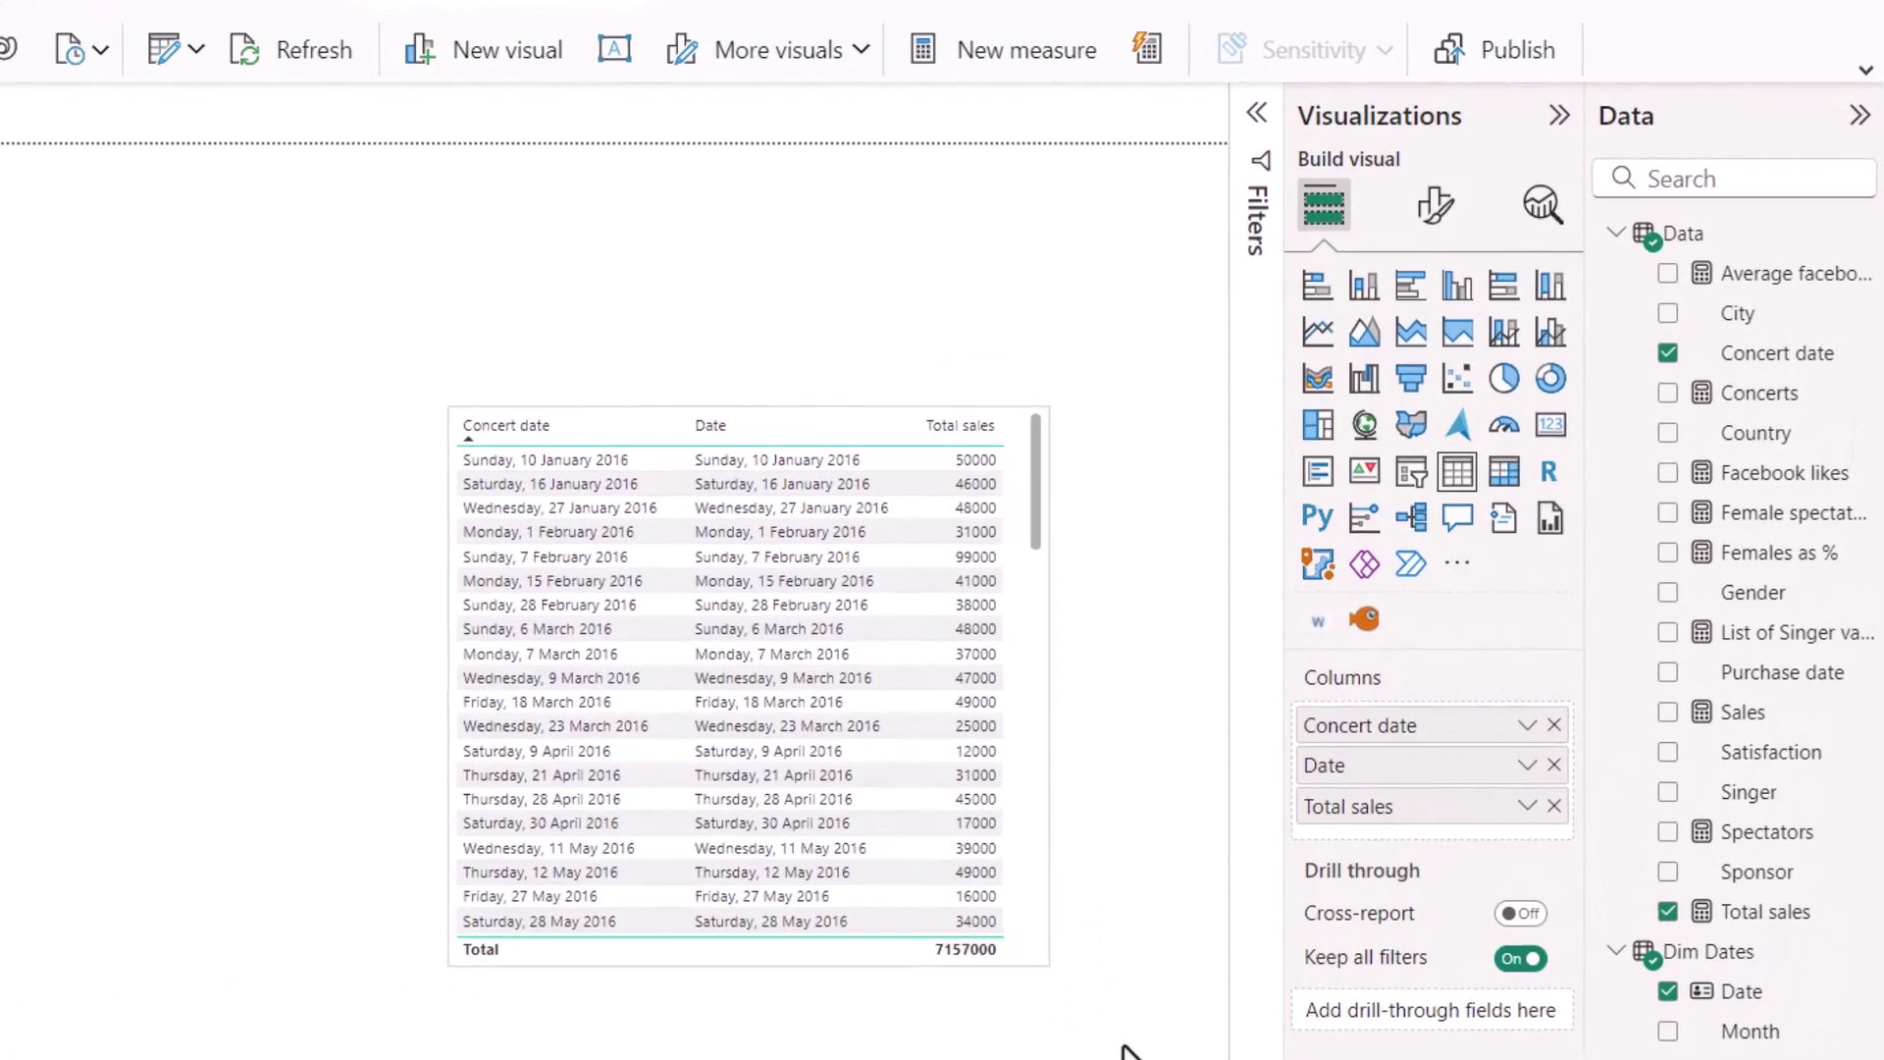
left_click_drag(1129, 1050, 1128, 1043)
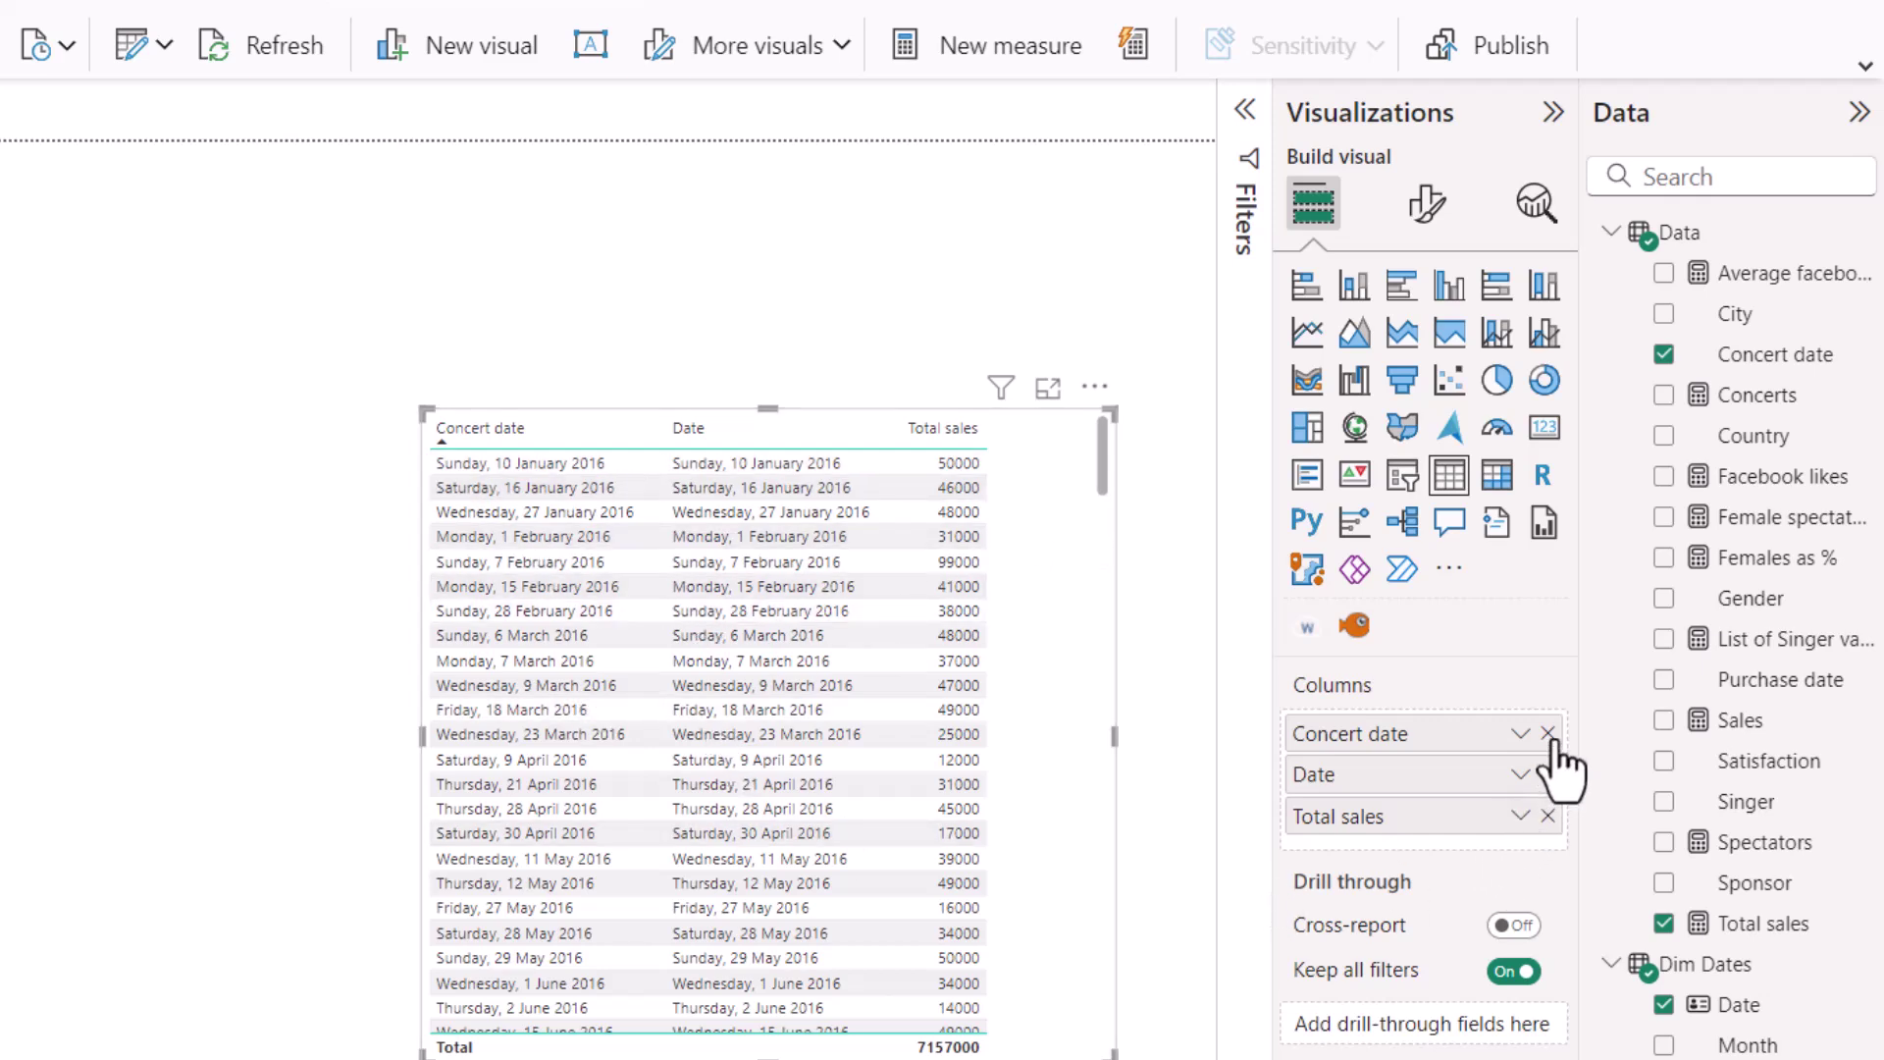
left_click(1548, 735)
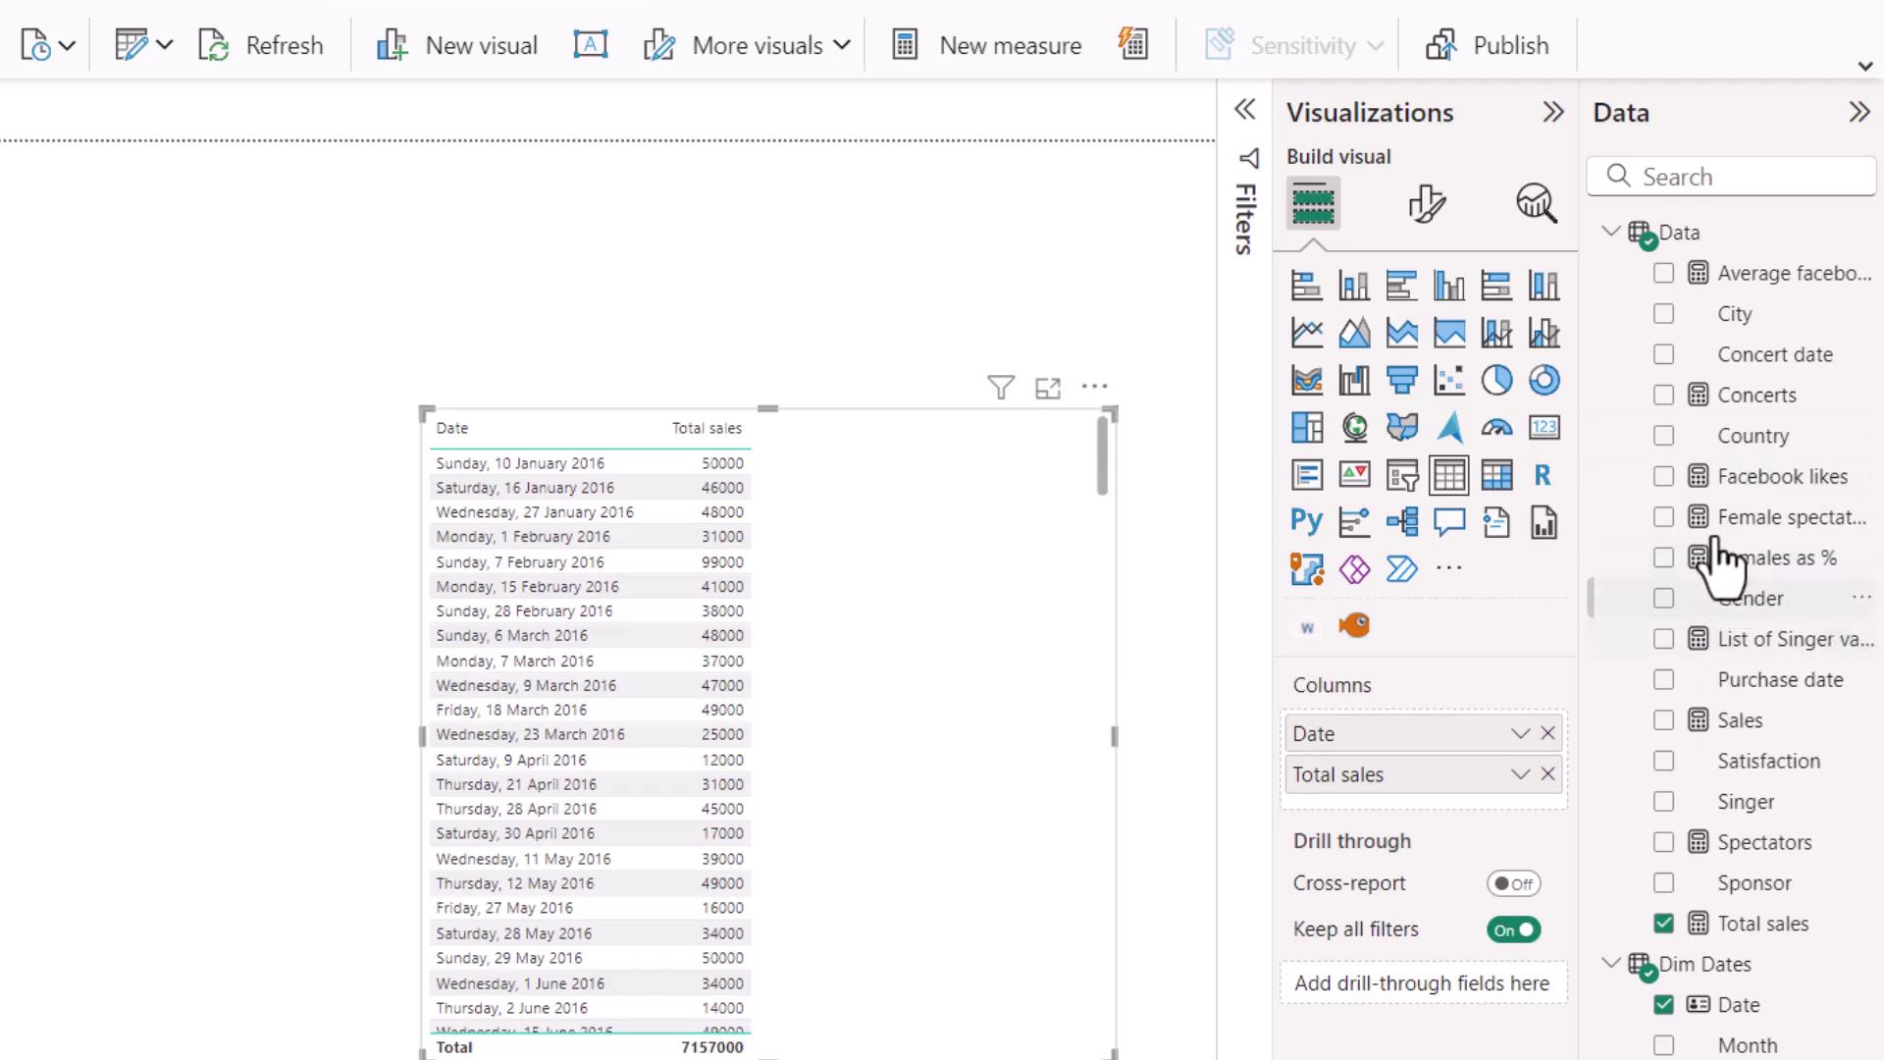
left_click_drag(1674, 679, 1531, 823)
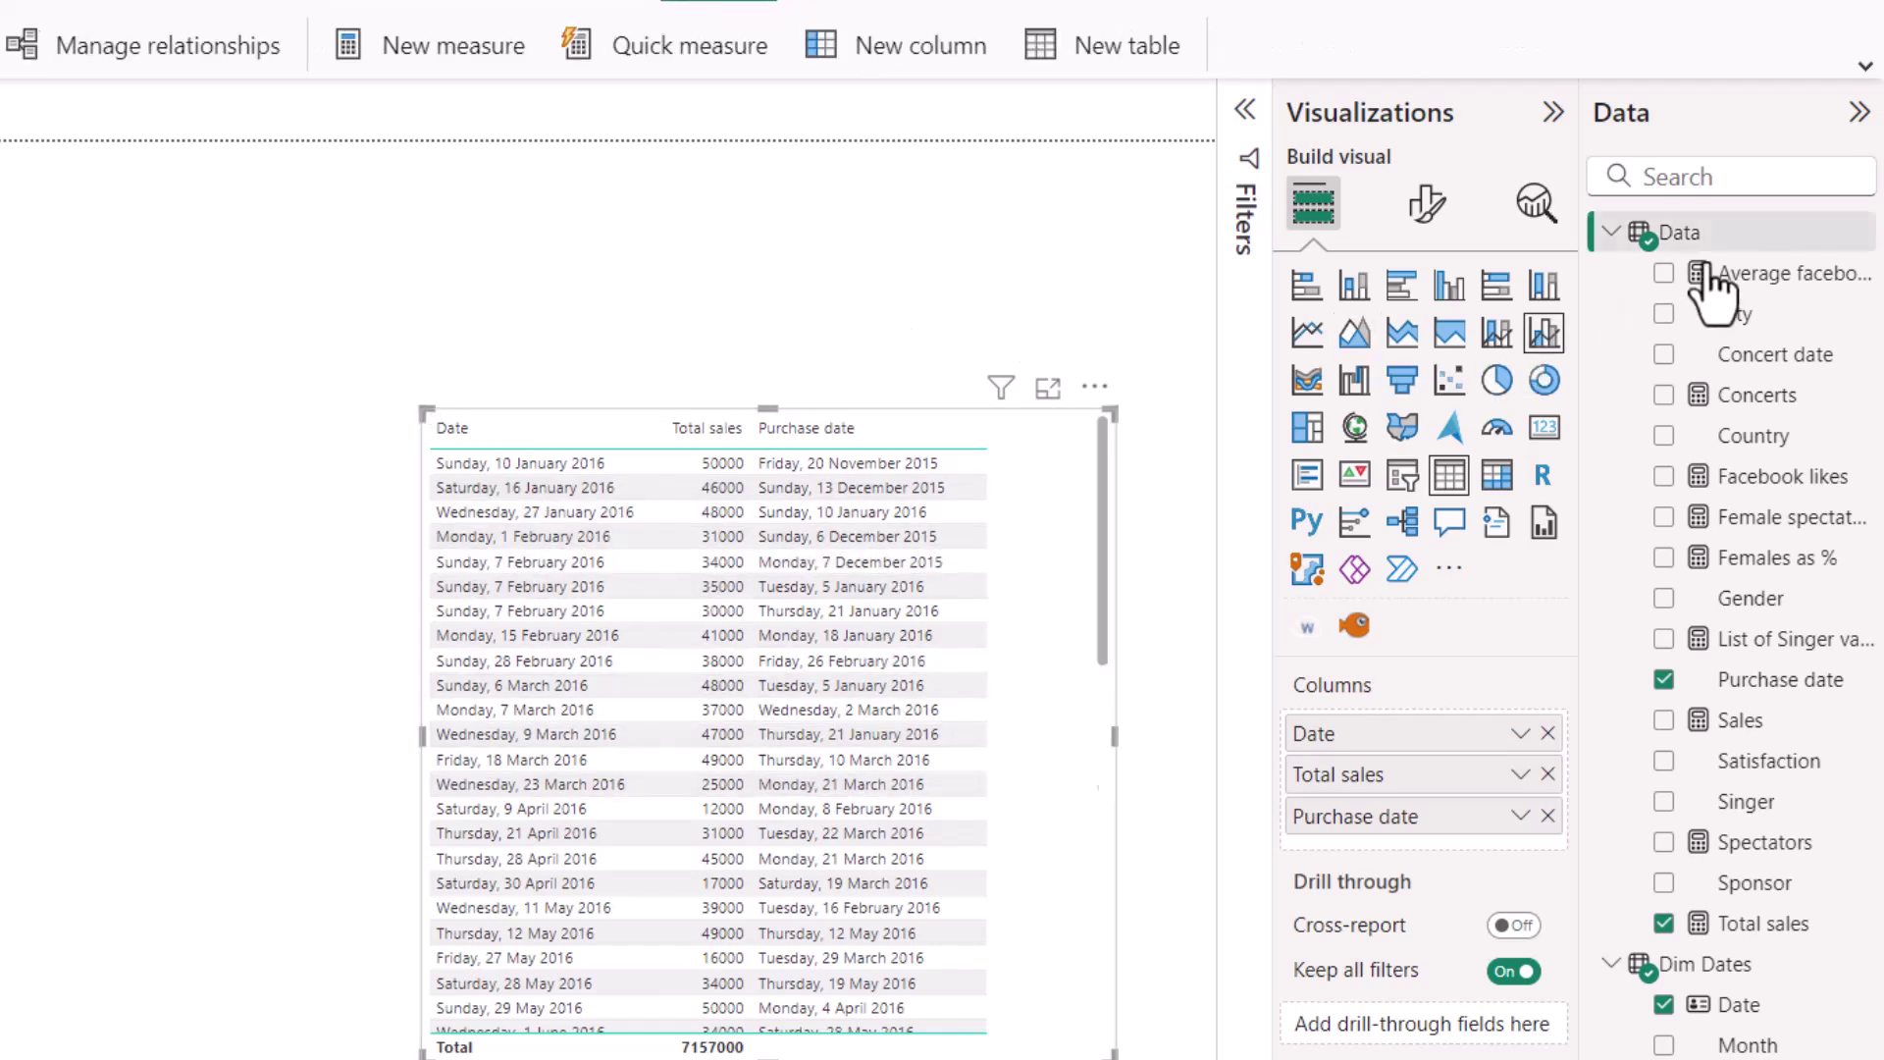
Create Sales by purchase date = CALCULATE([Total sales], USERELATIONSHIP(Data[Purchase date], 'Dim Dates'[Date]))
left_click(428, 53)
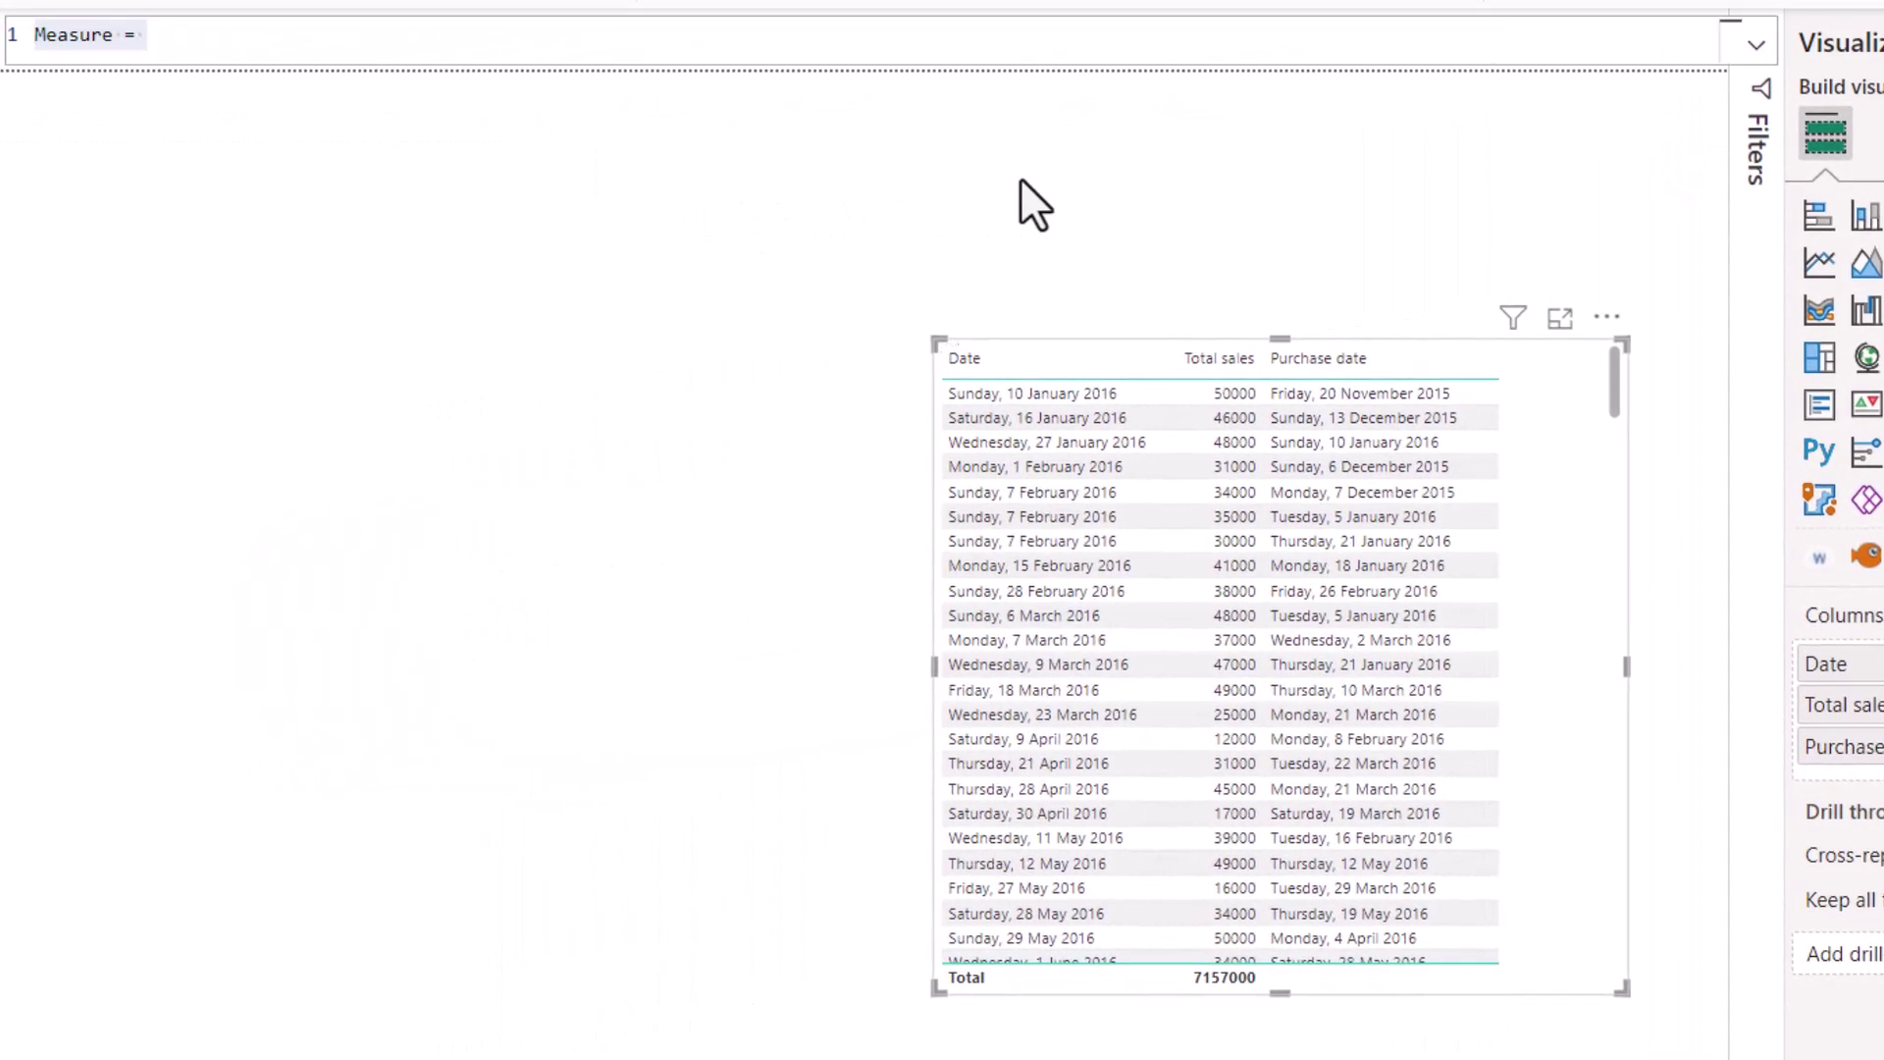
type("Sales ")
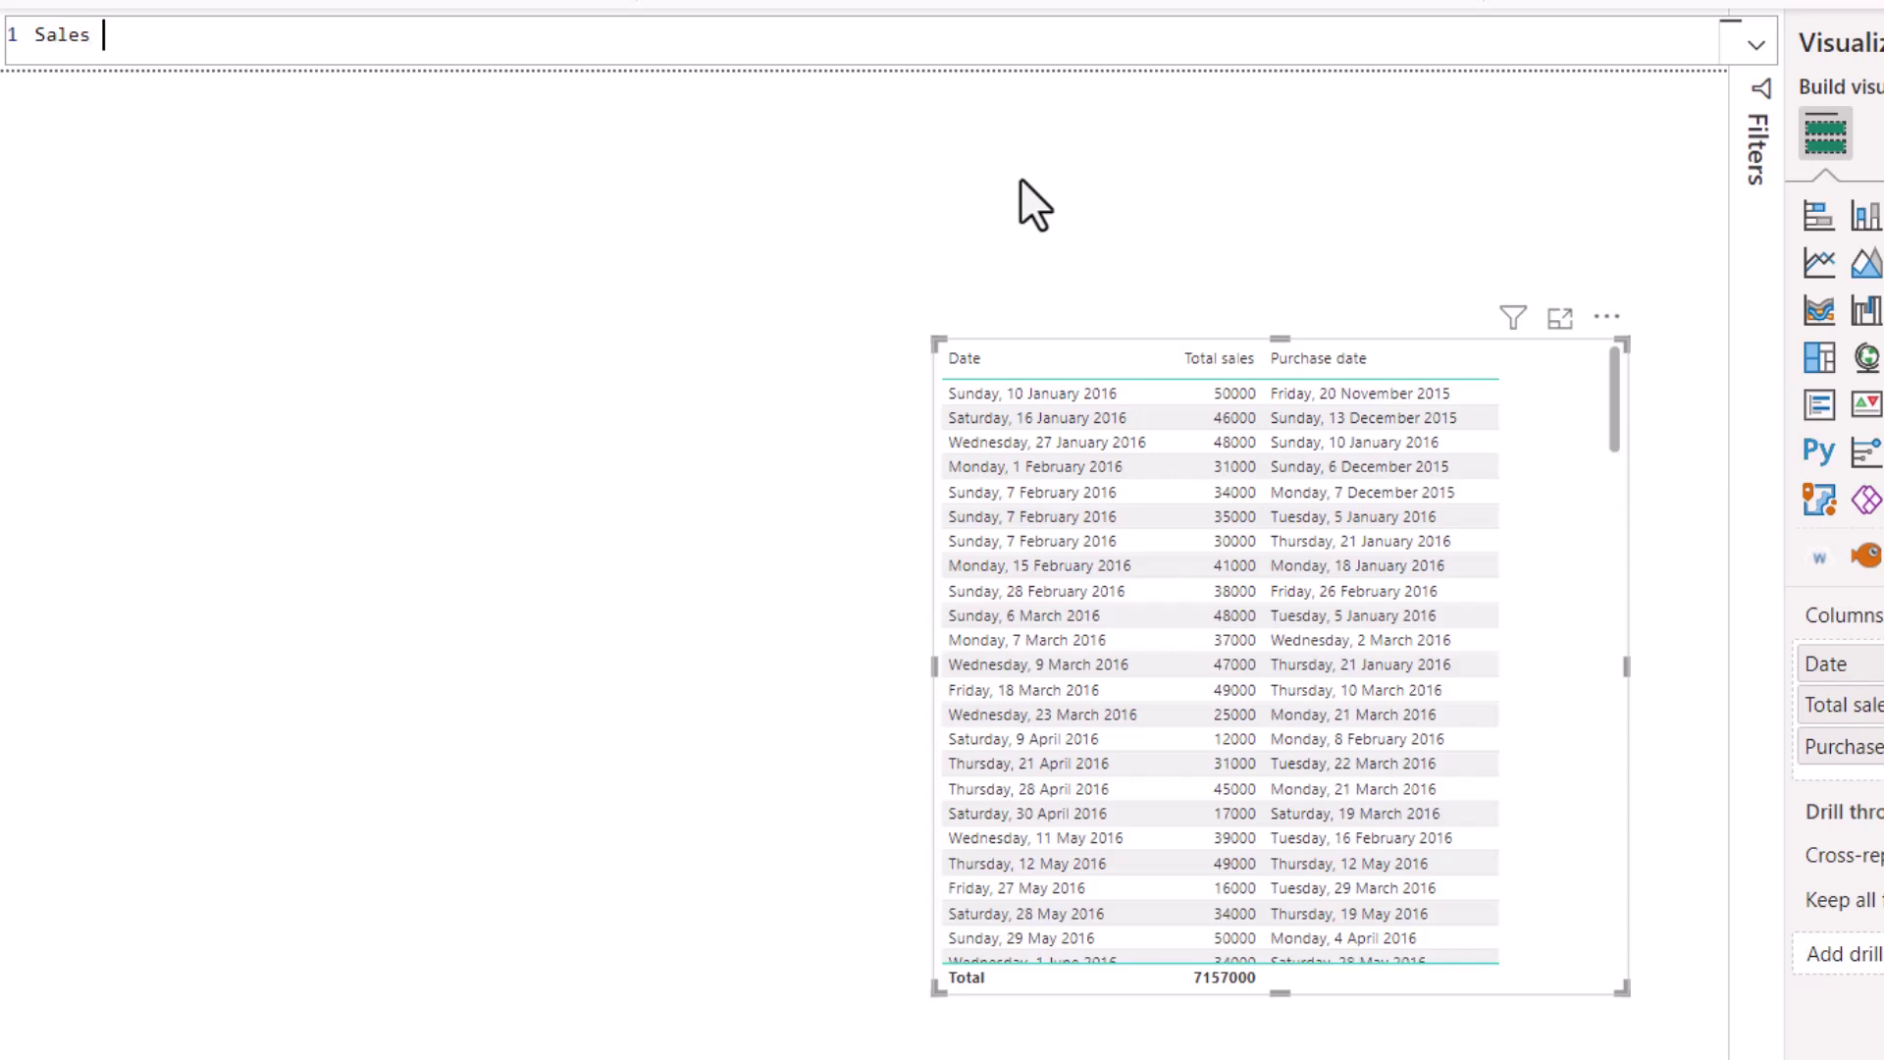
type("by purchase date=")
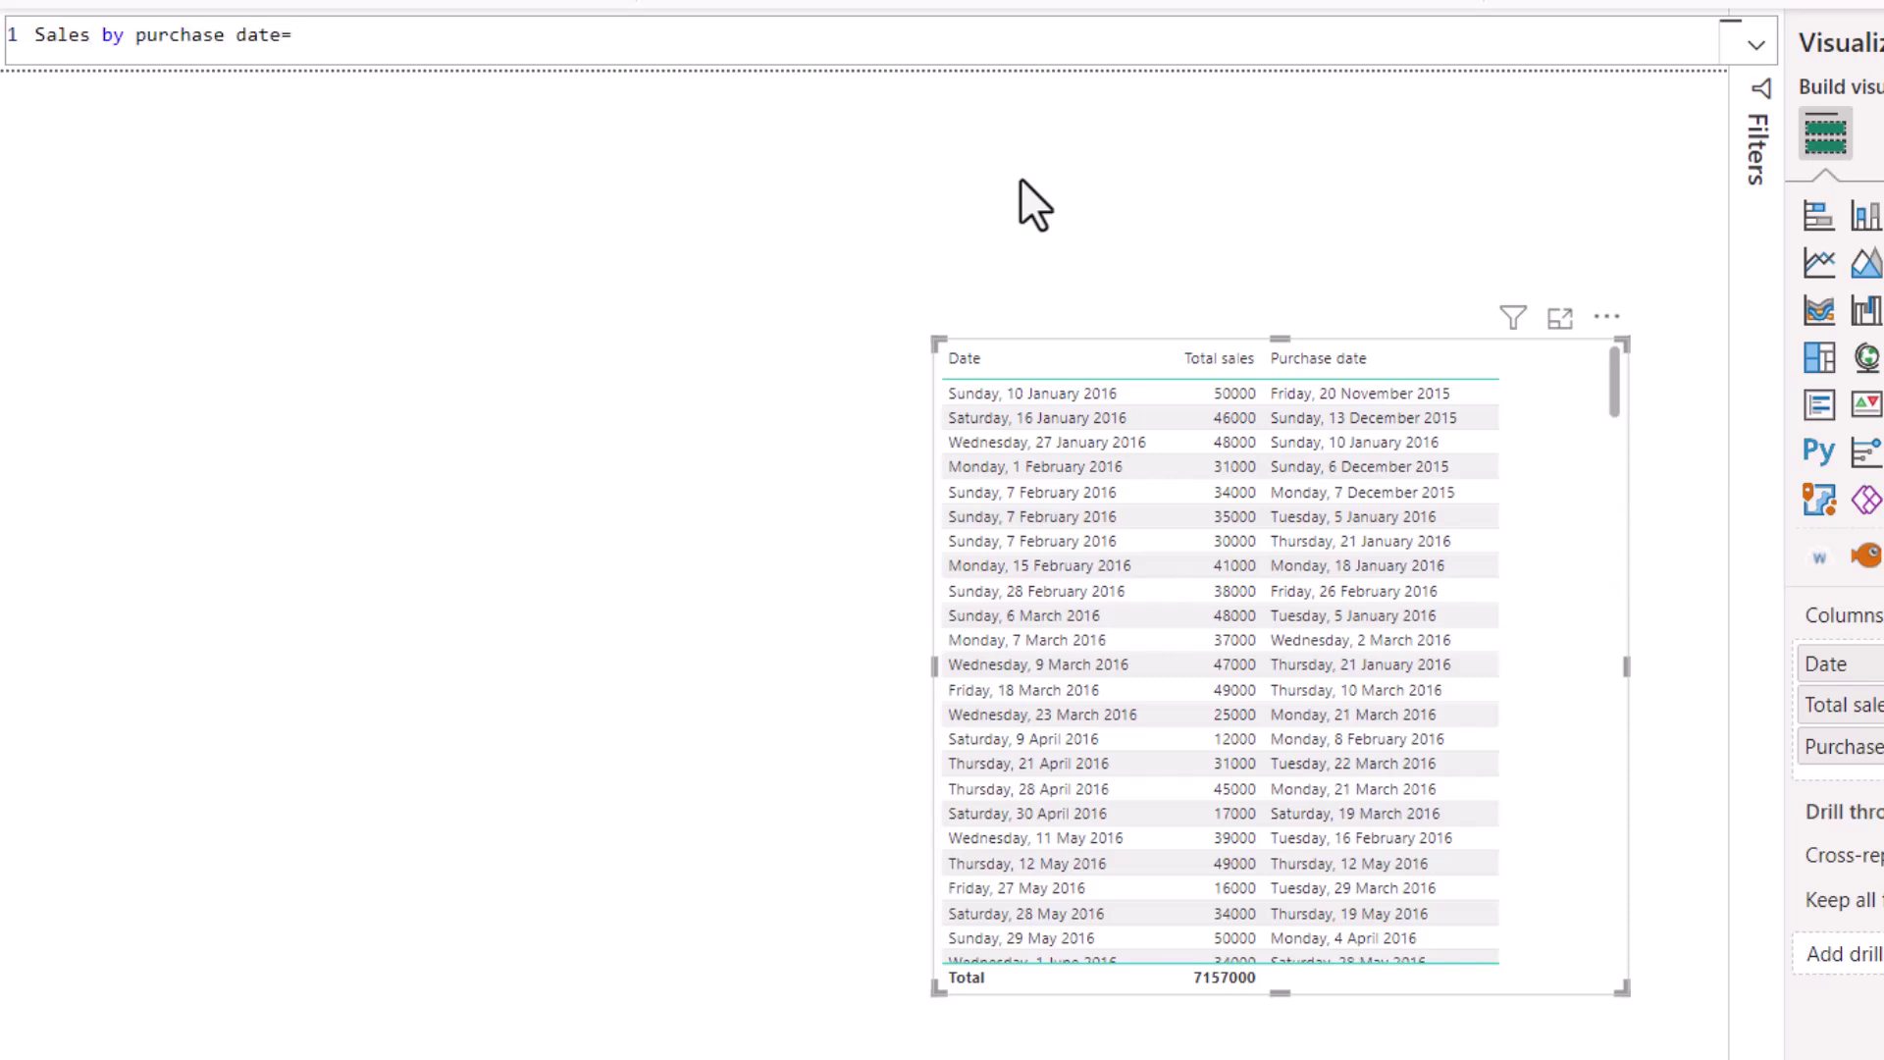
type("calc")
key("Tab")
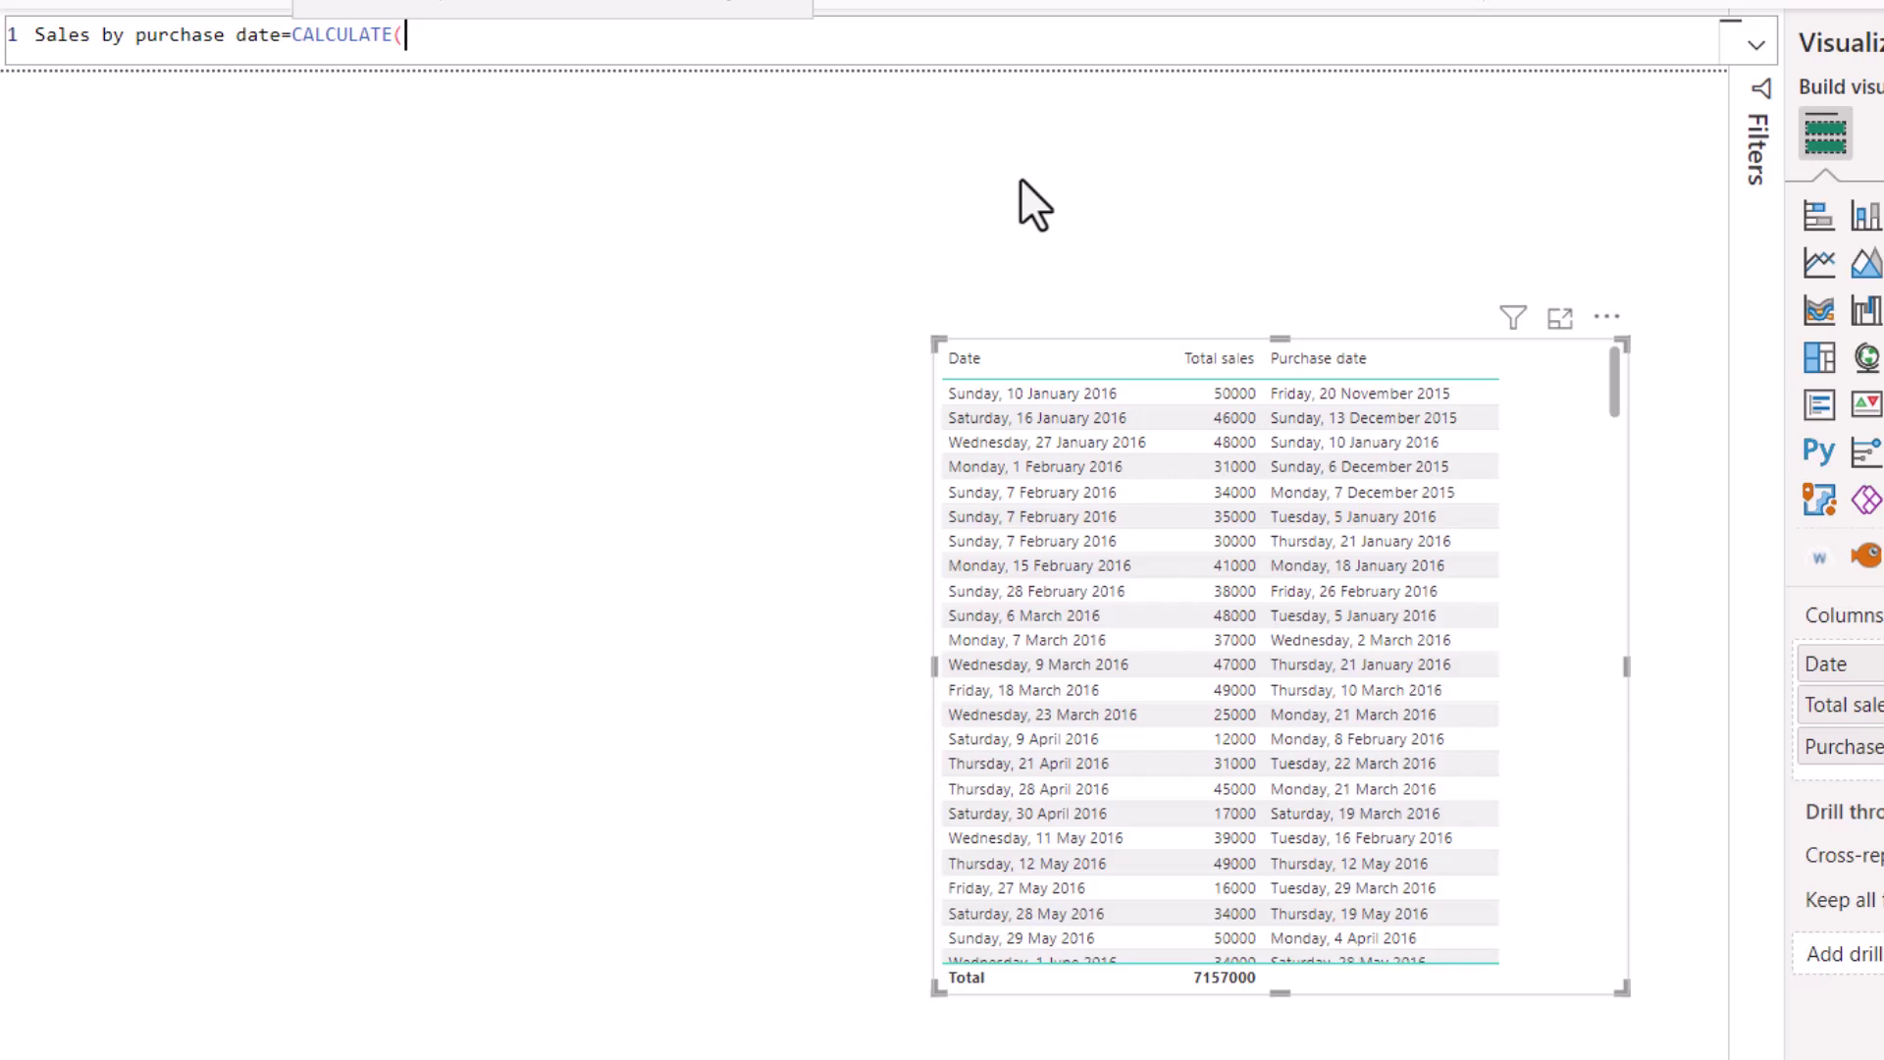
type("total")
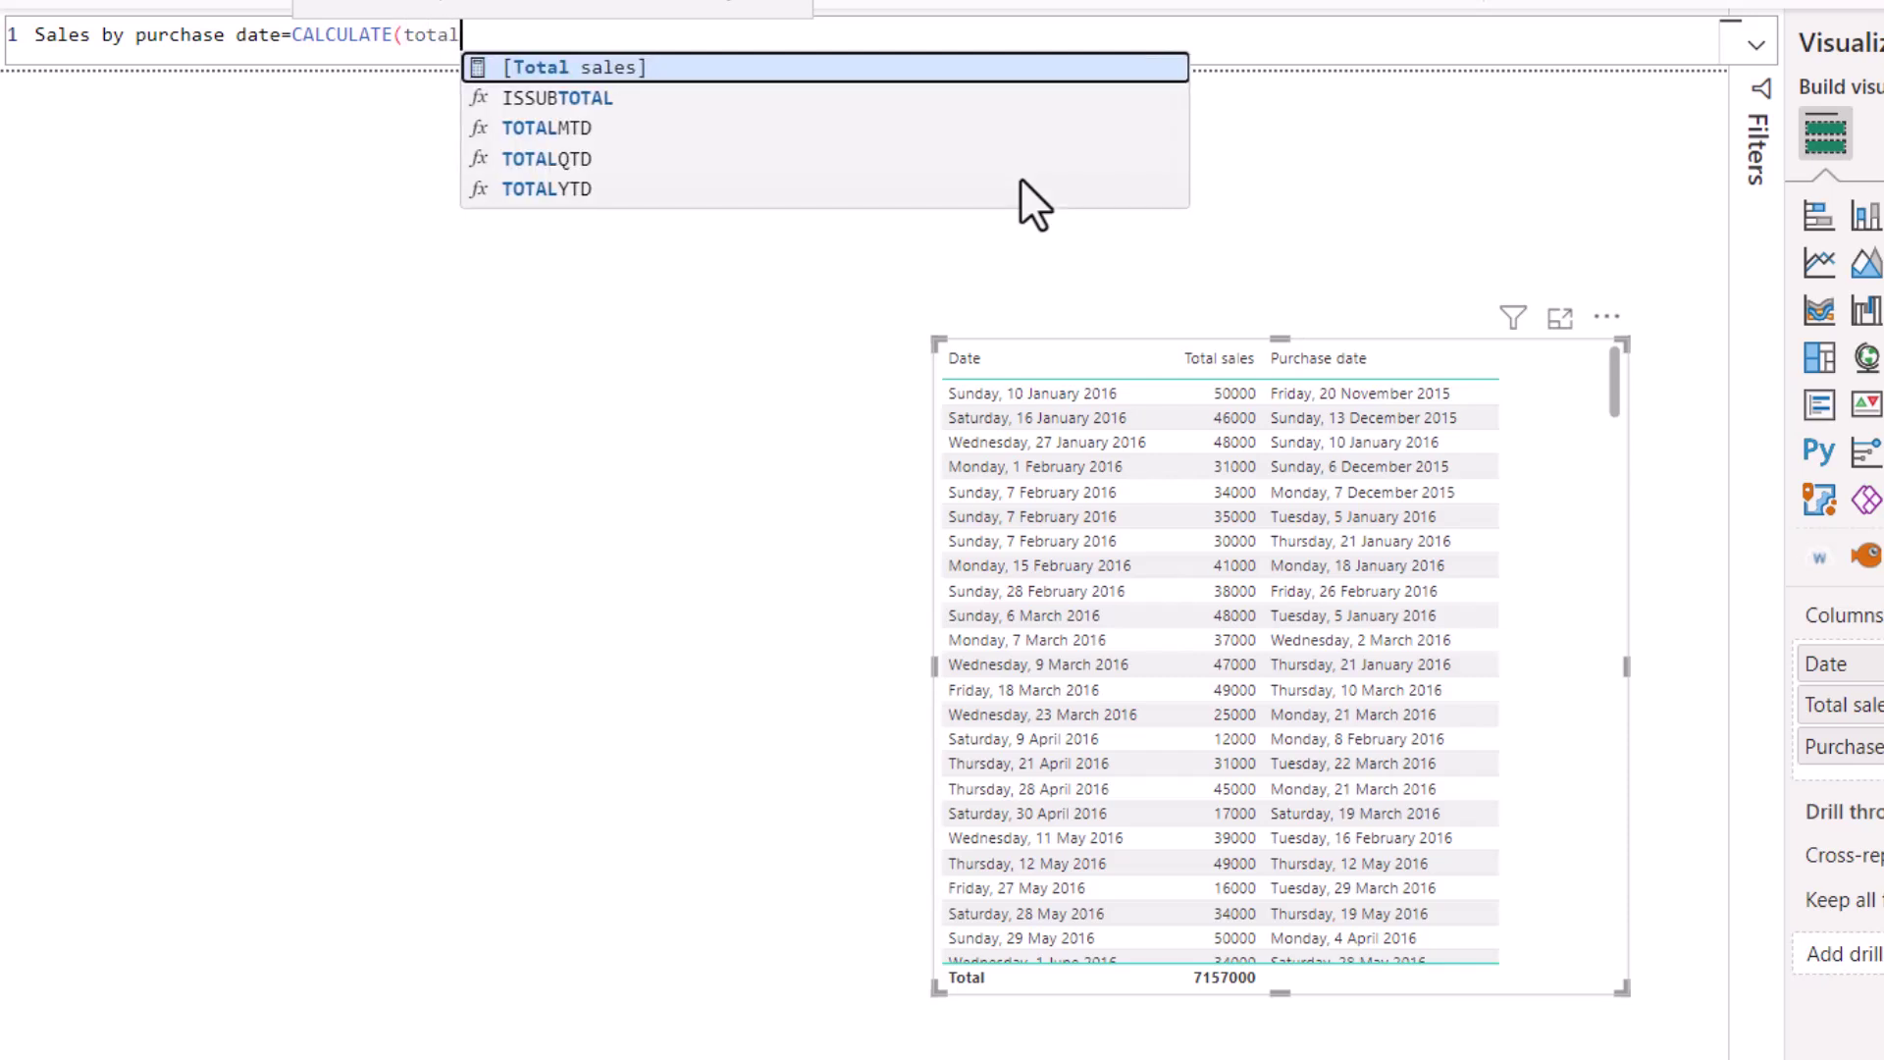
key("Tab")
type(",")
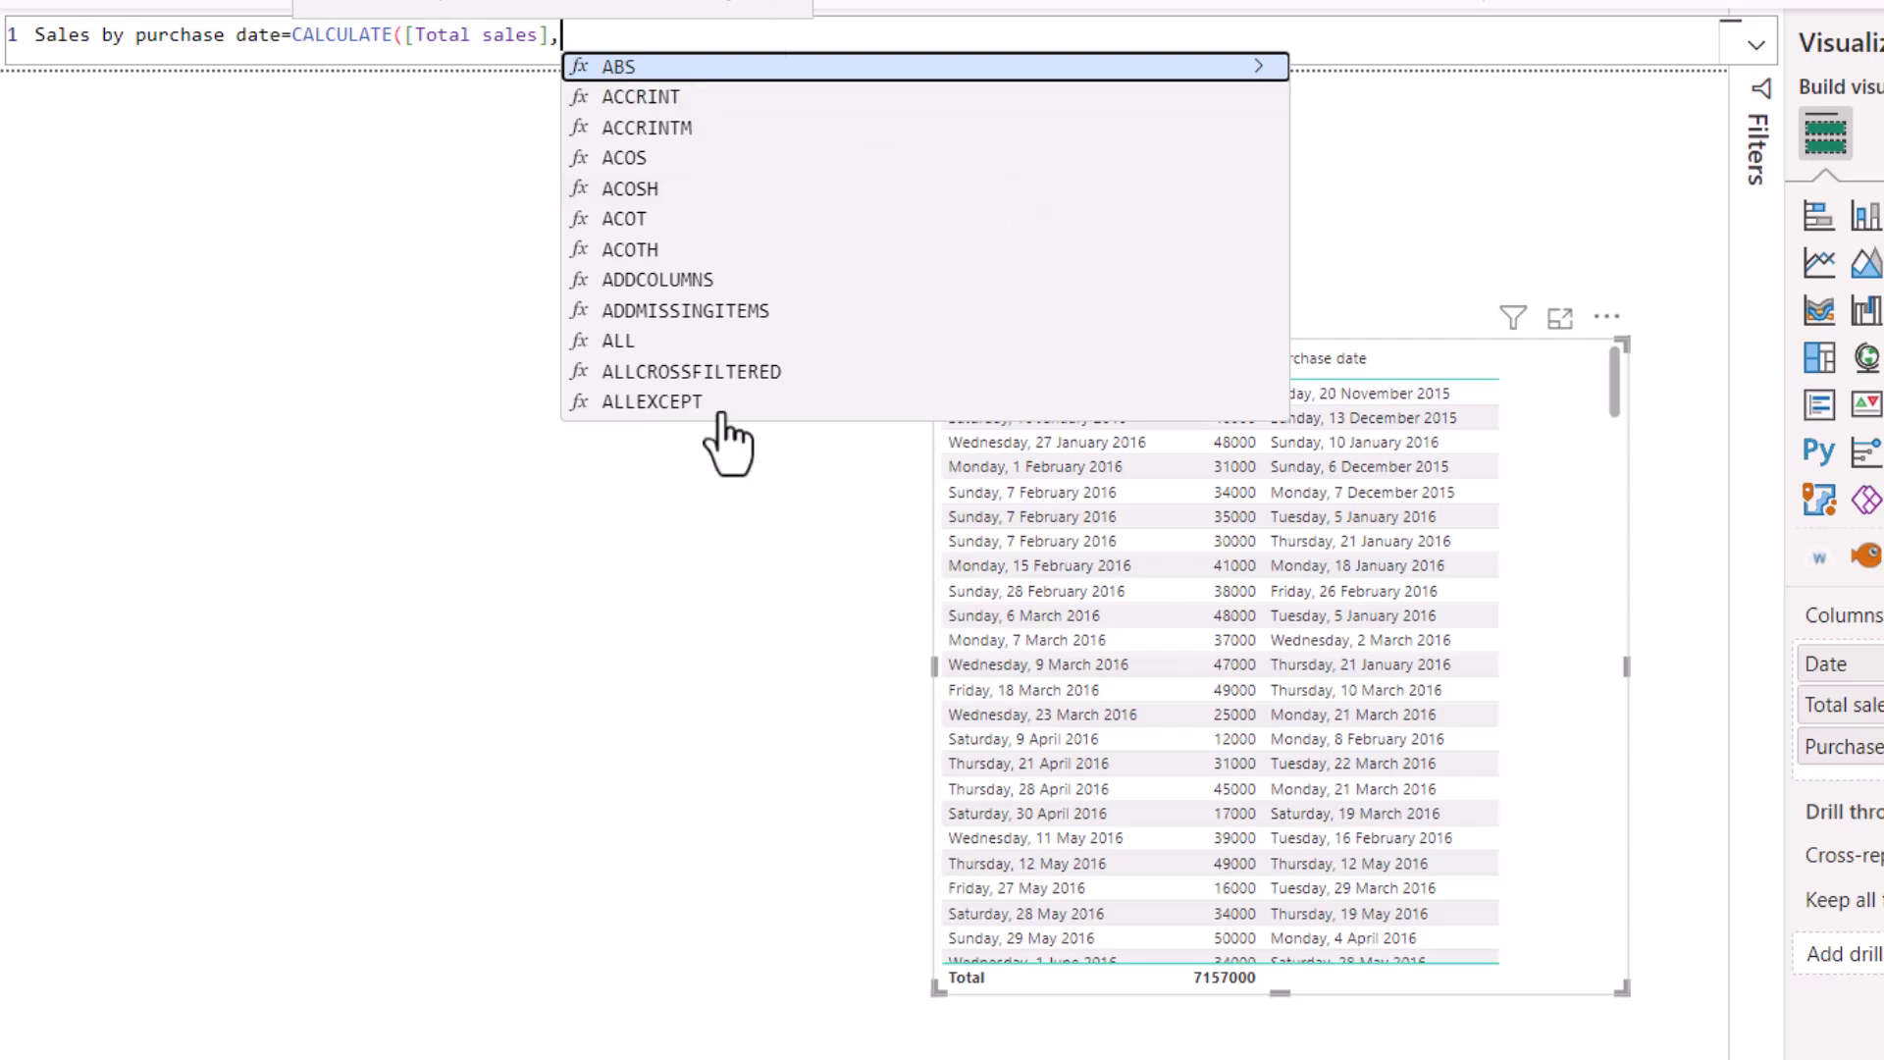
type("userel")
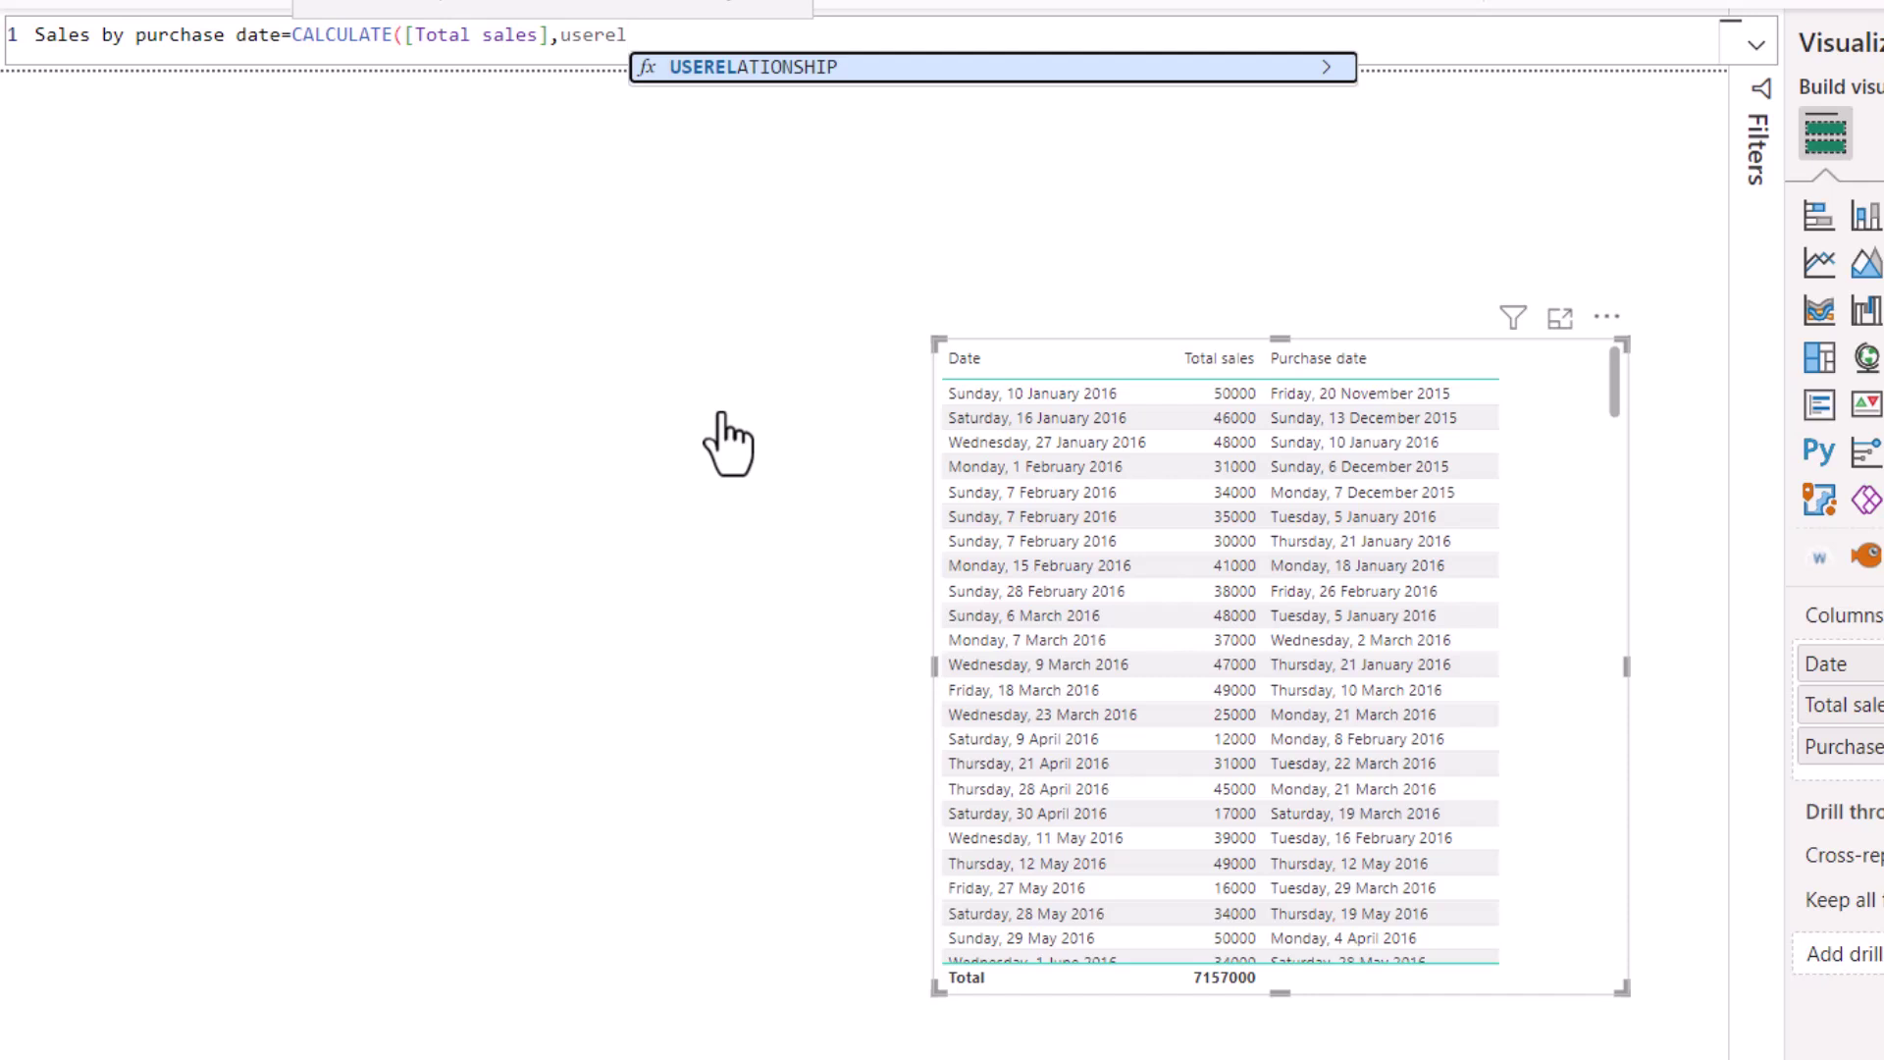
key("Tab")
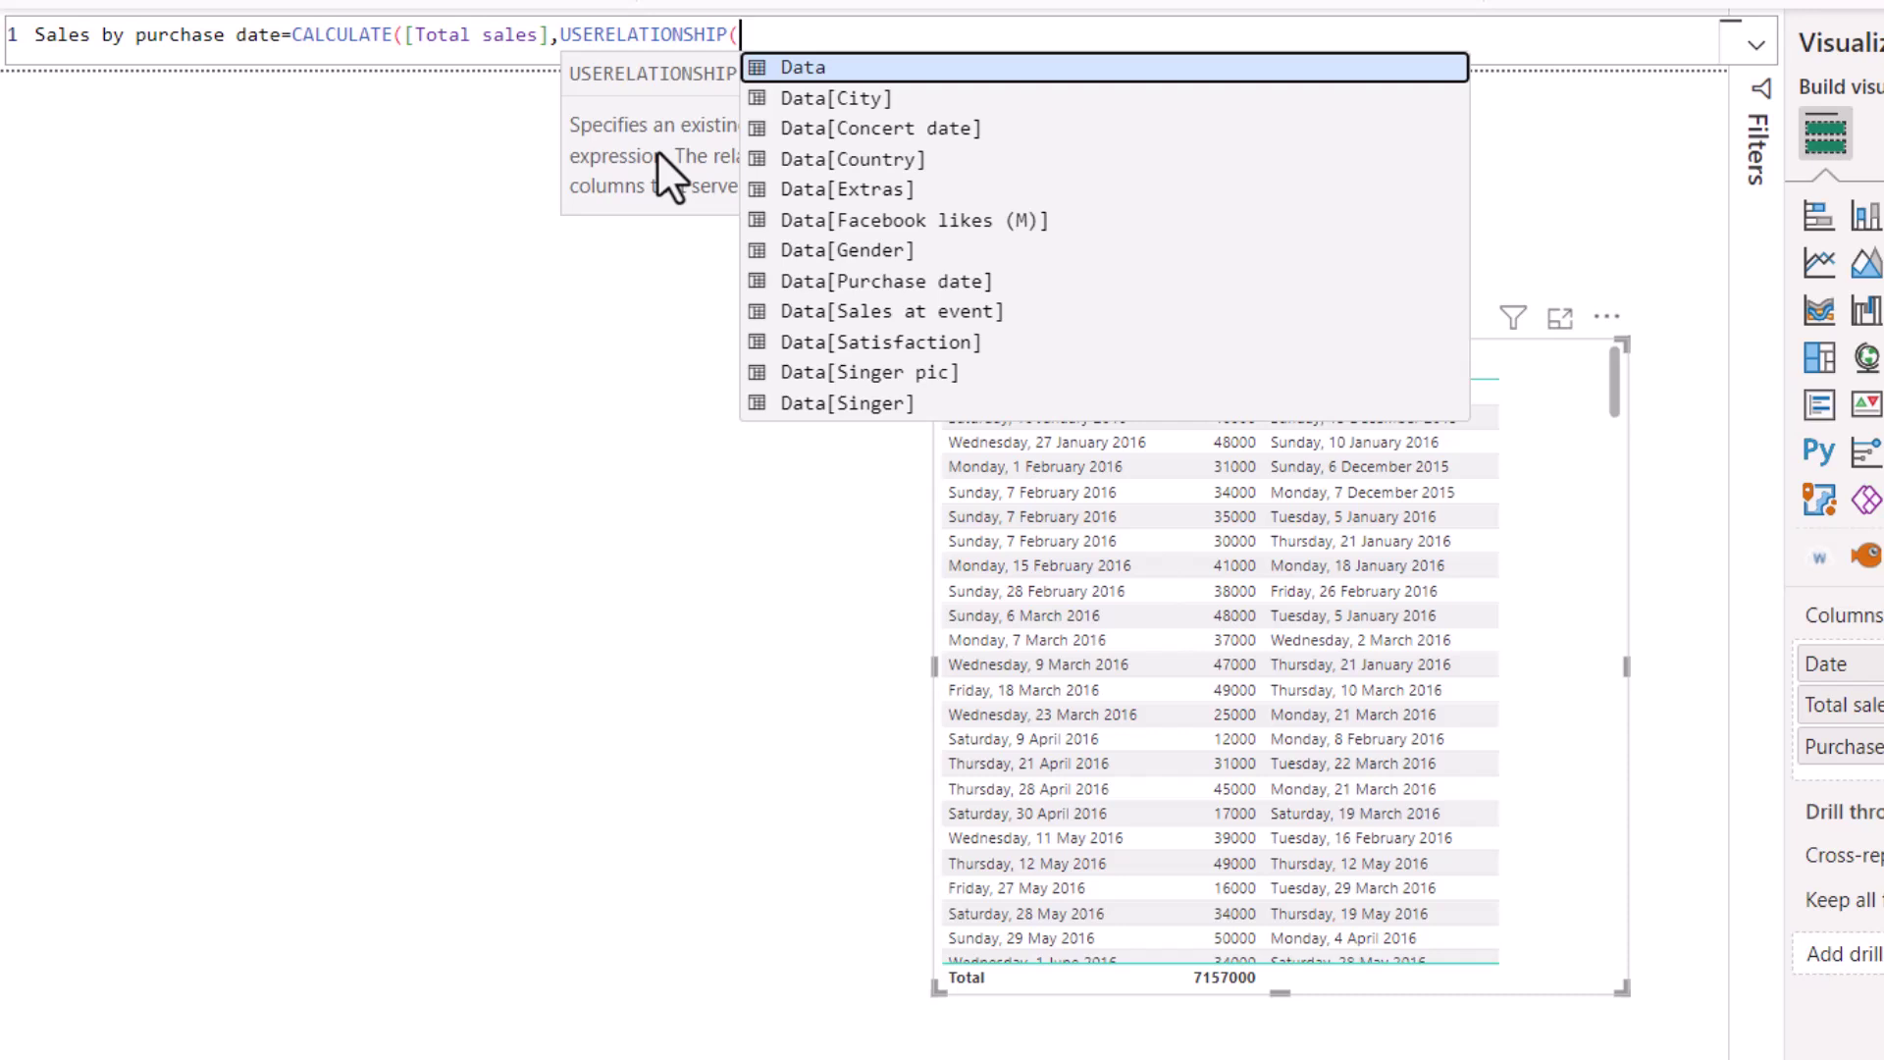
type("purch")
key("Tab")
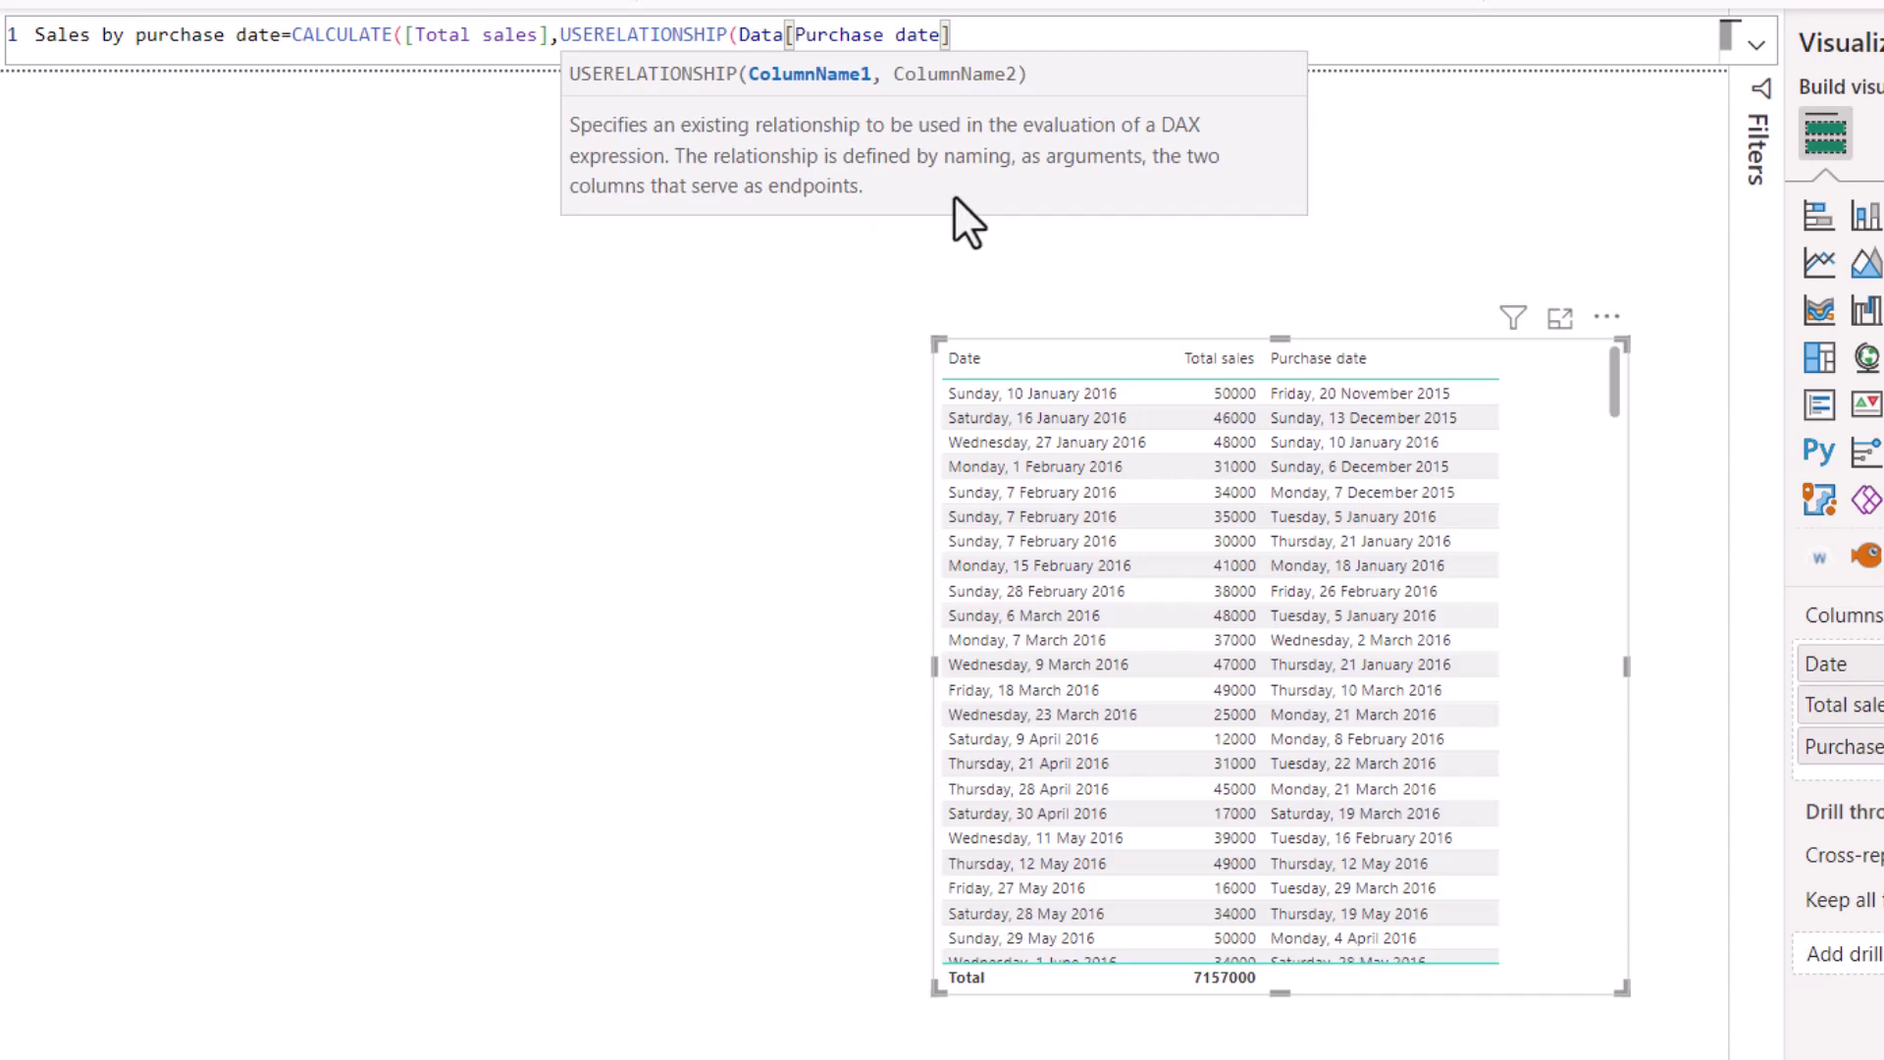
type(",")
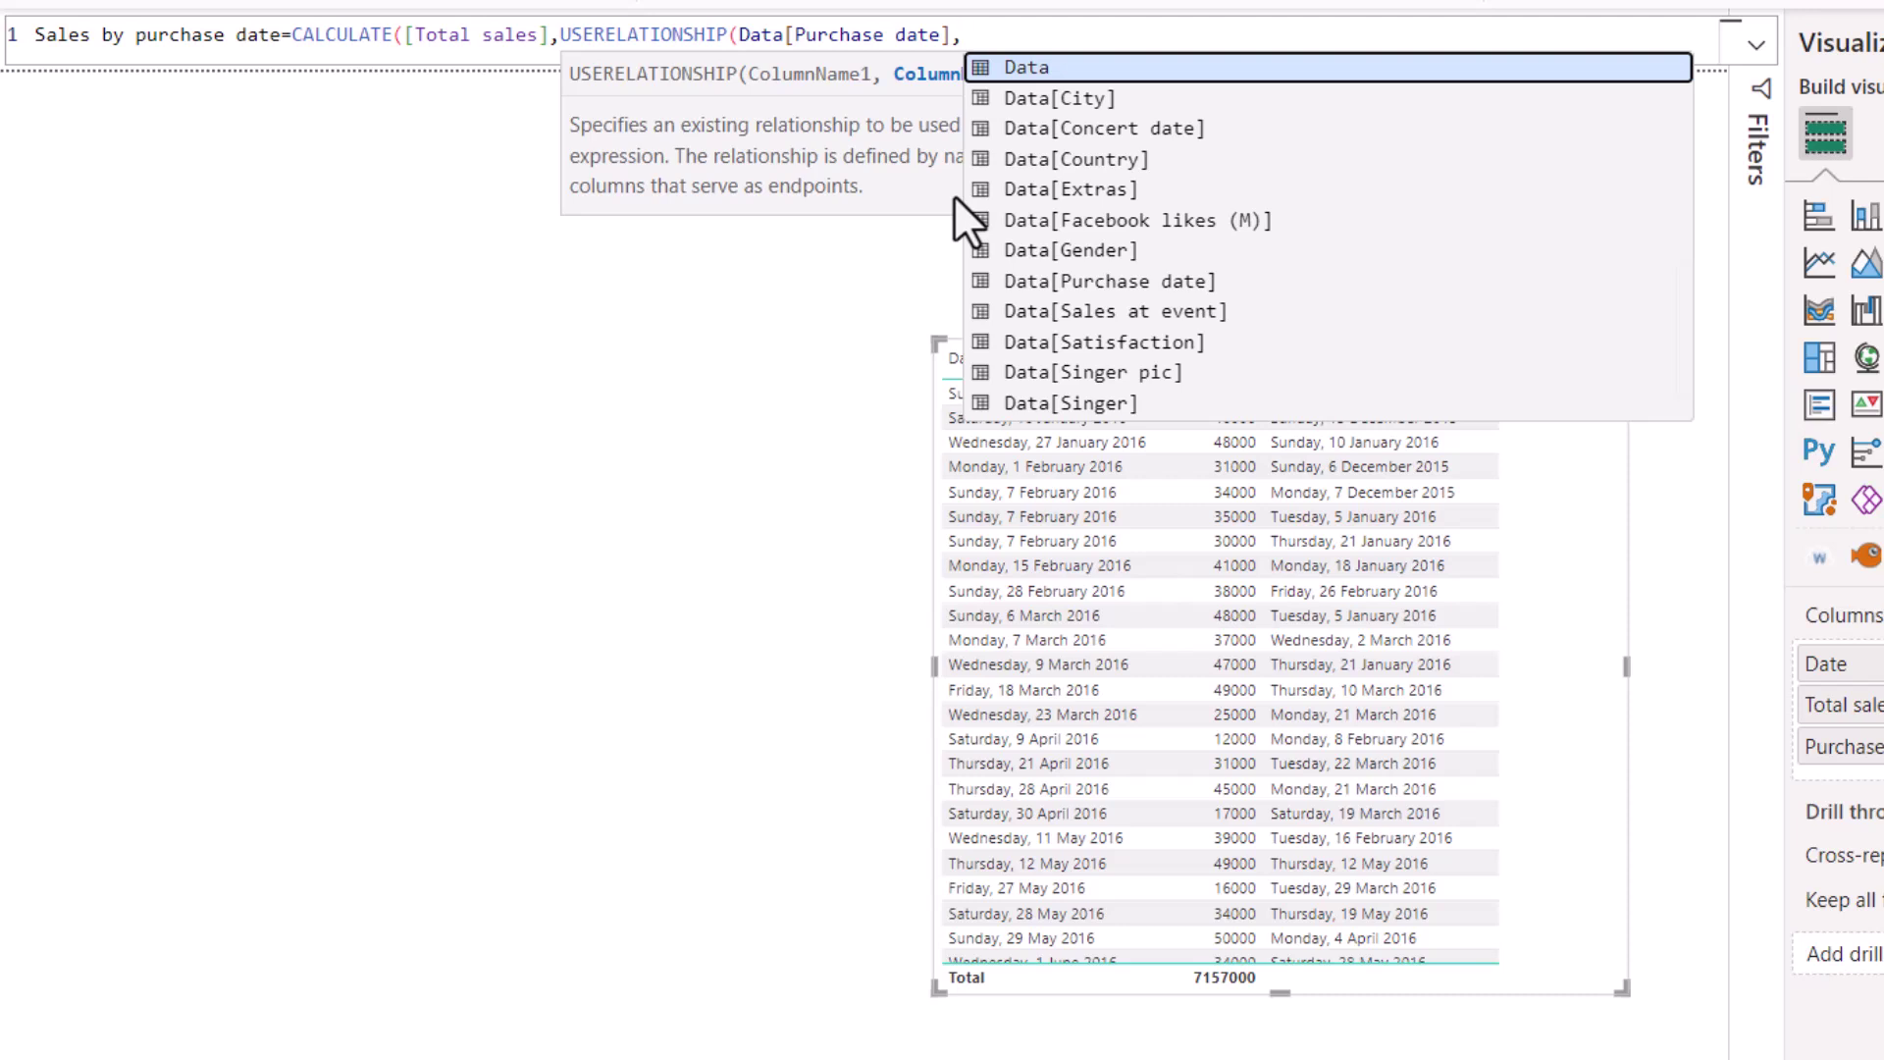
type("date")
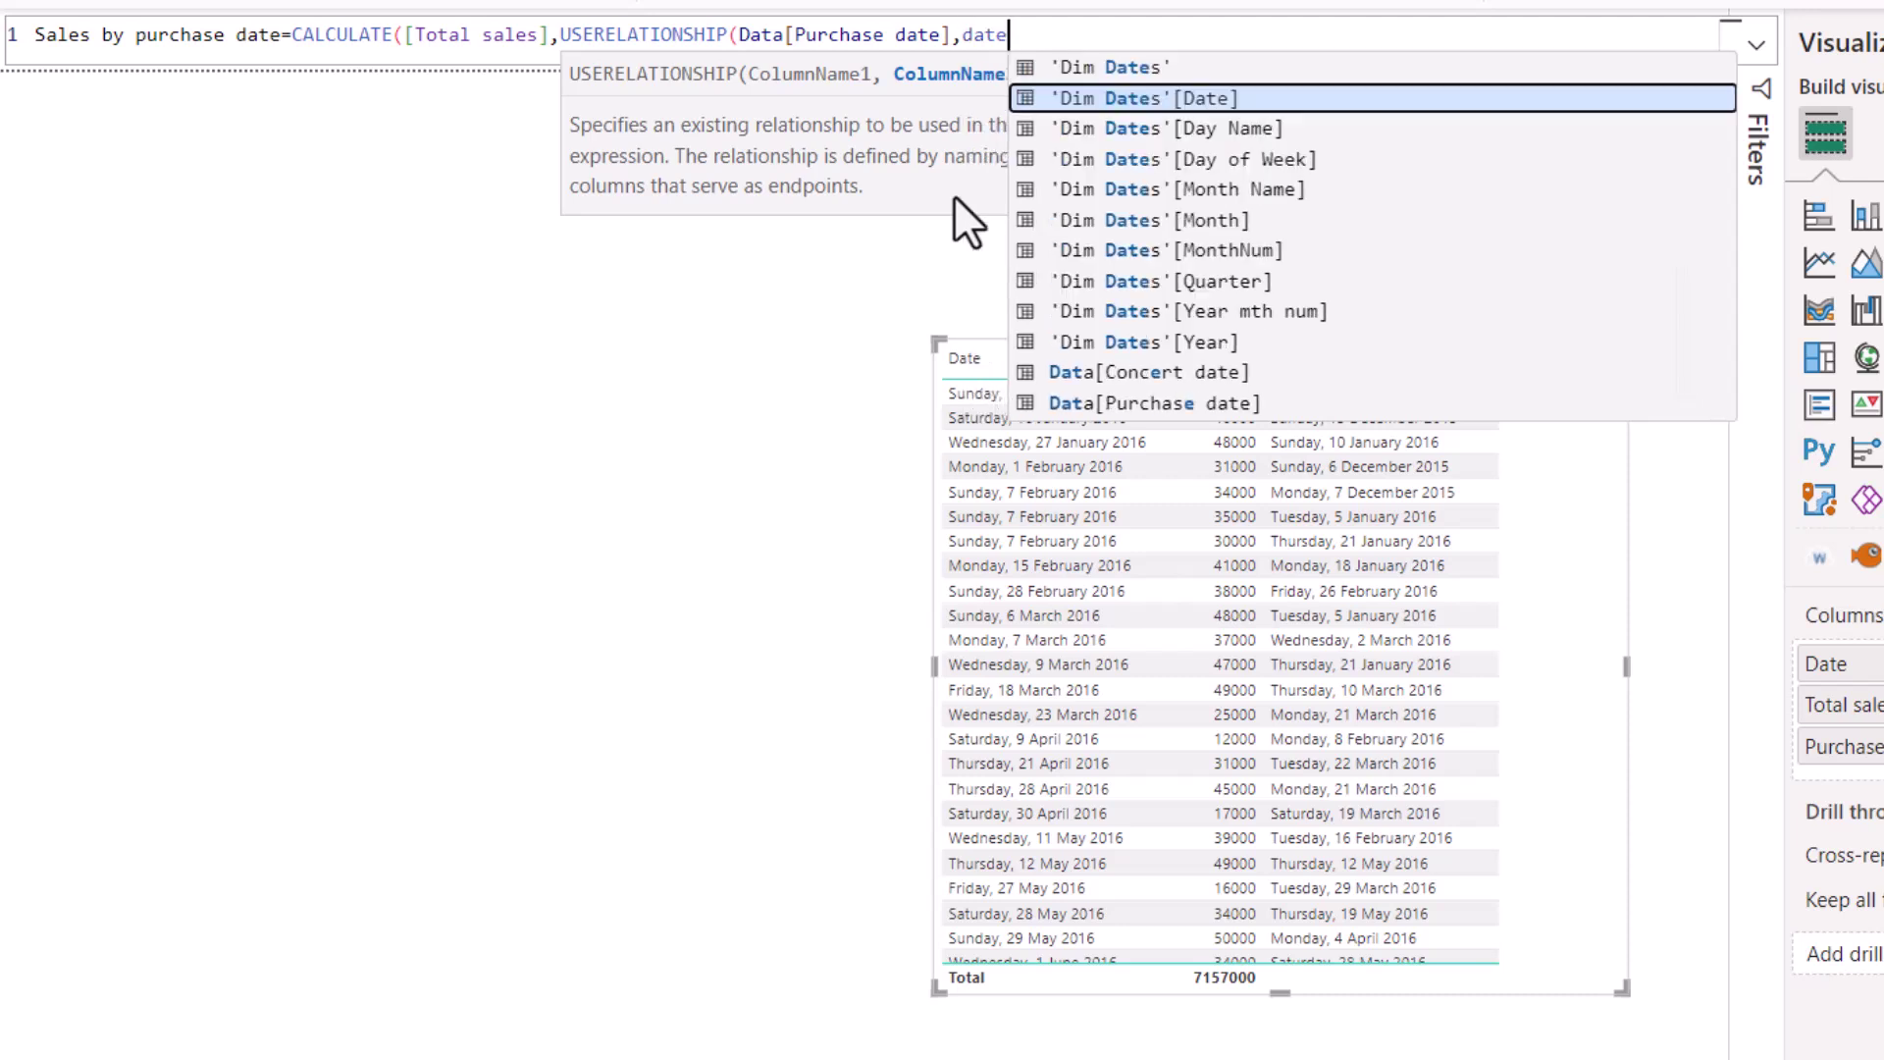
left_click(1145, 102)
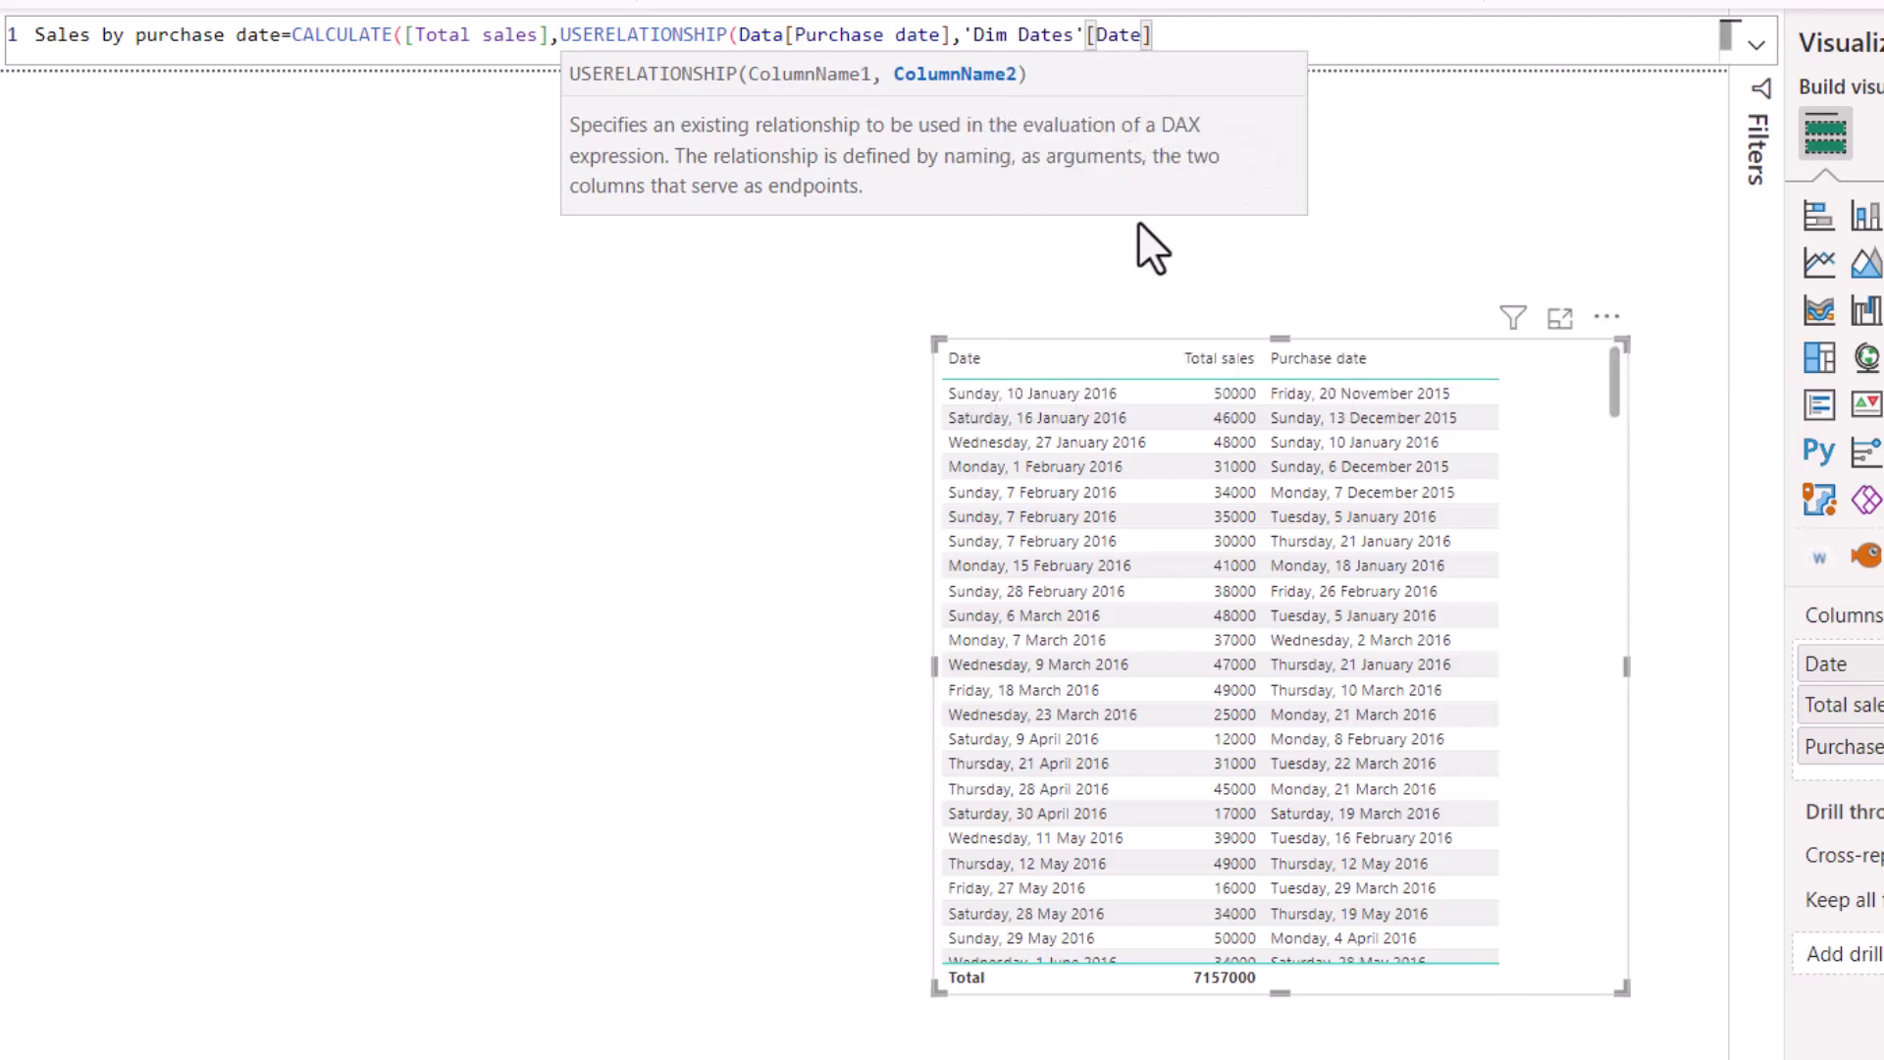
type(")")
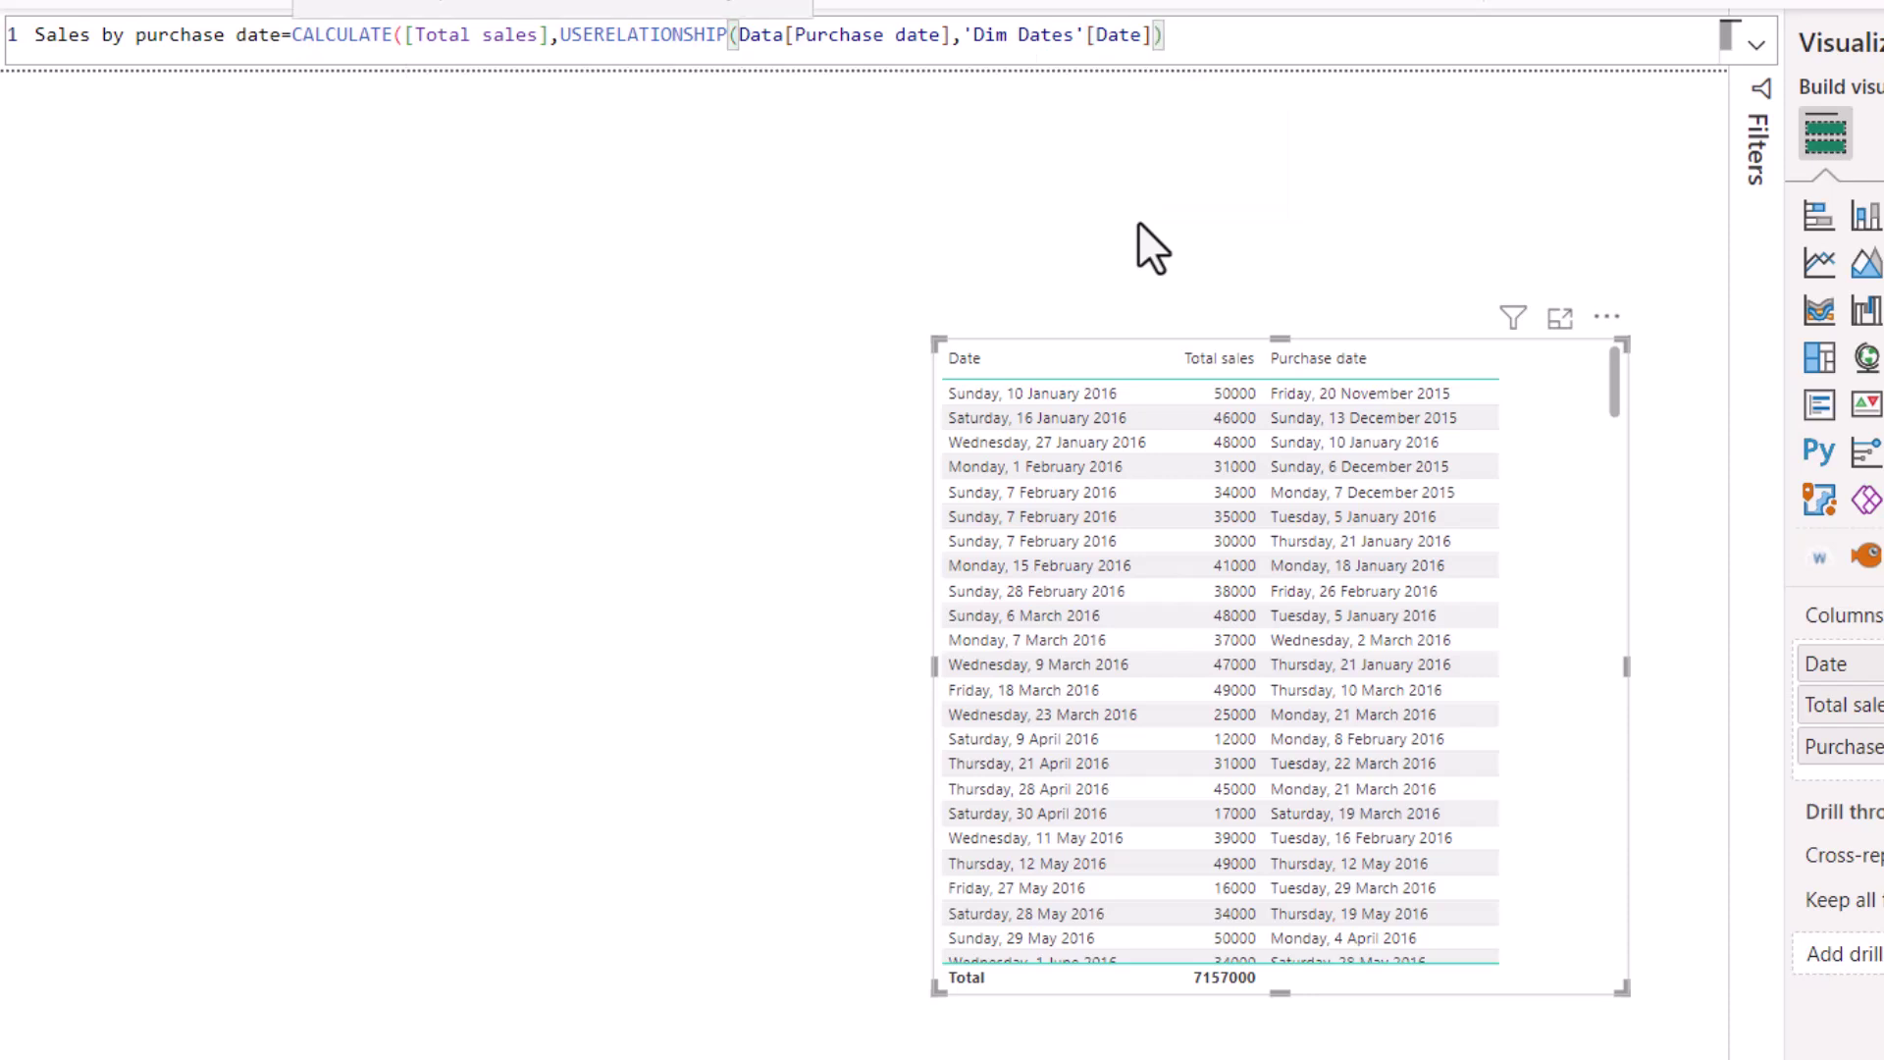
type(")")
key("Return")
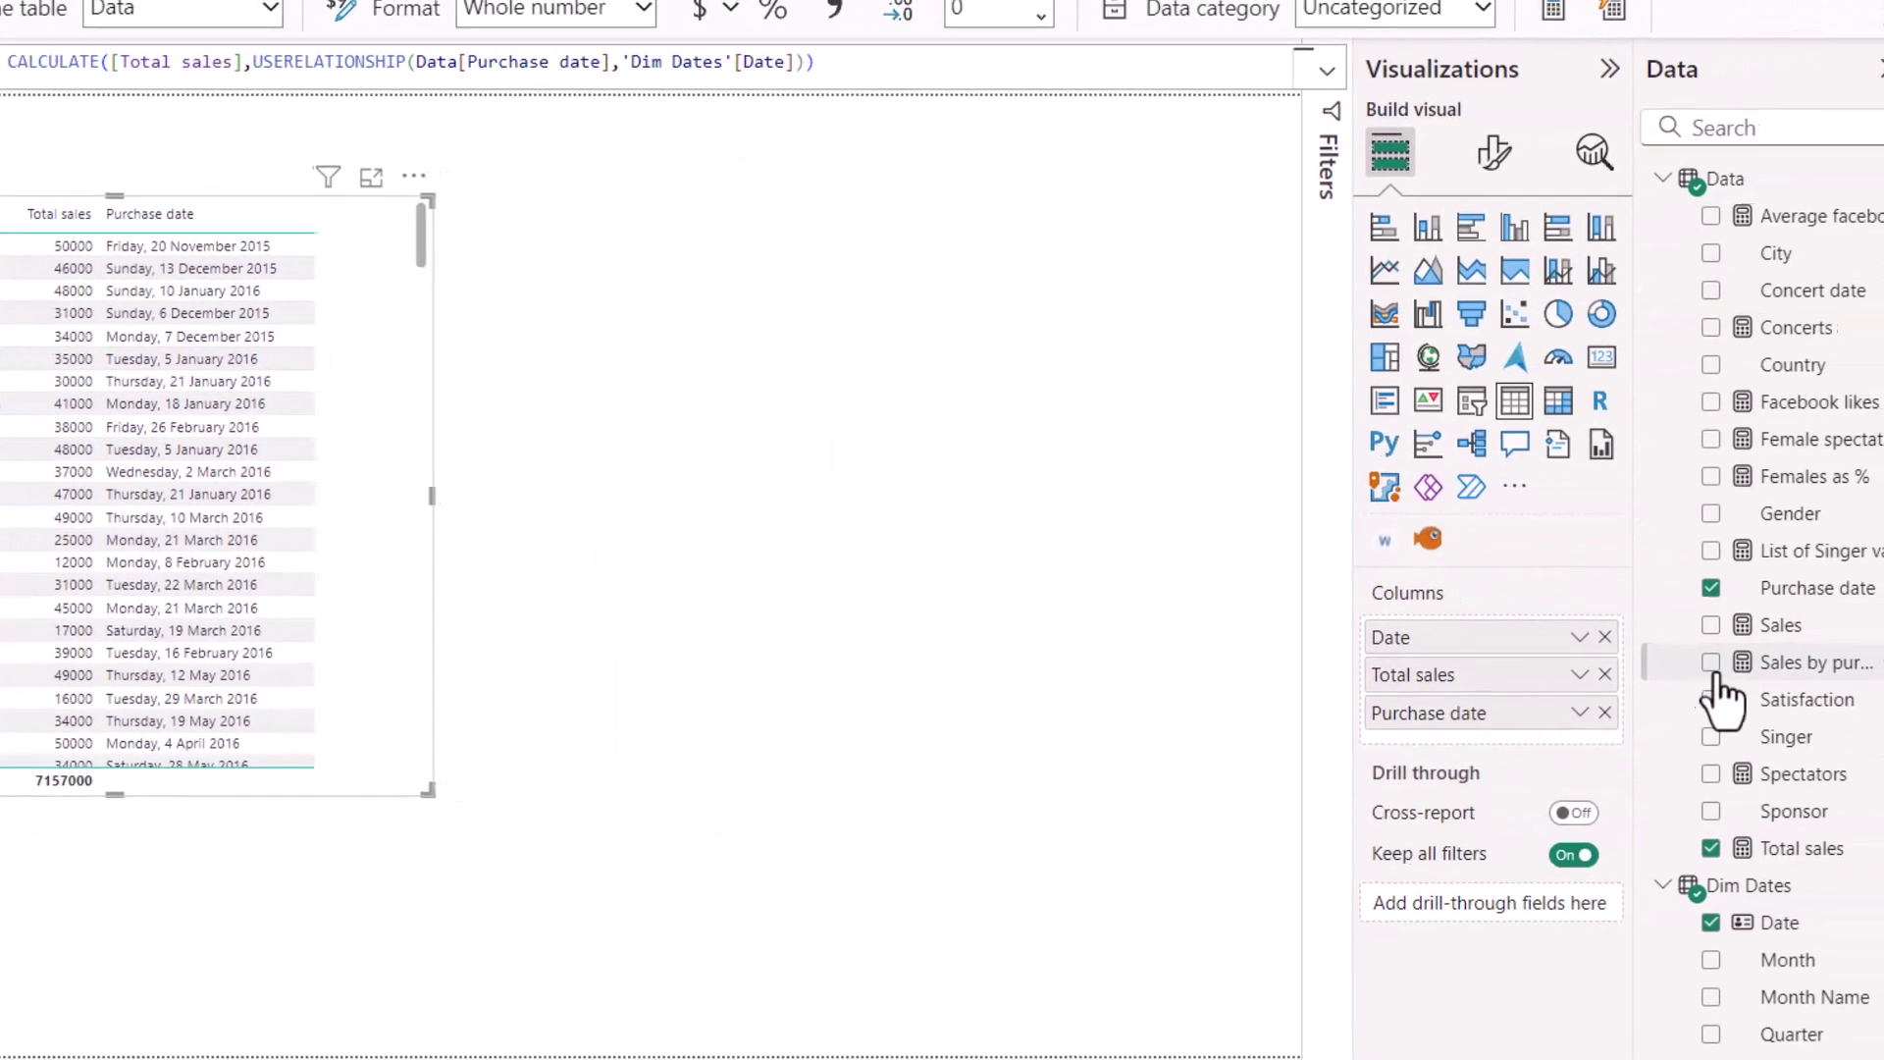
Add the Sales by purchase date measure to the table and enlarge the table to fit it
left_click(1713, 665)
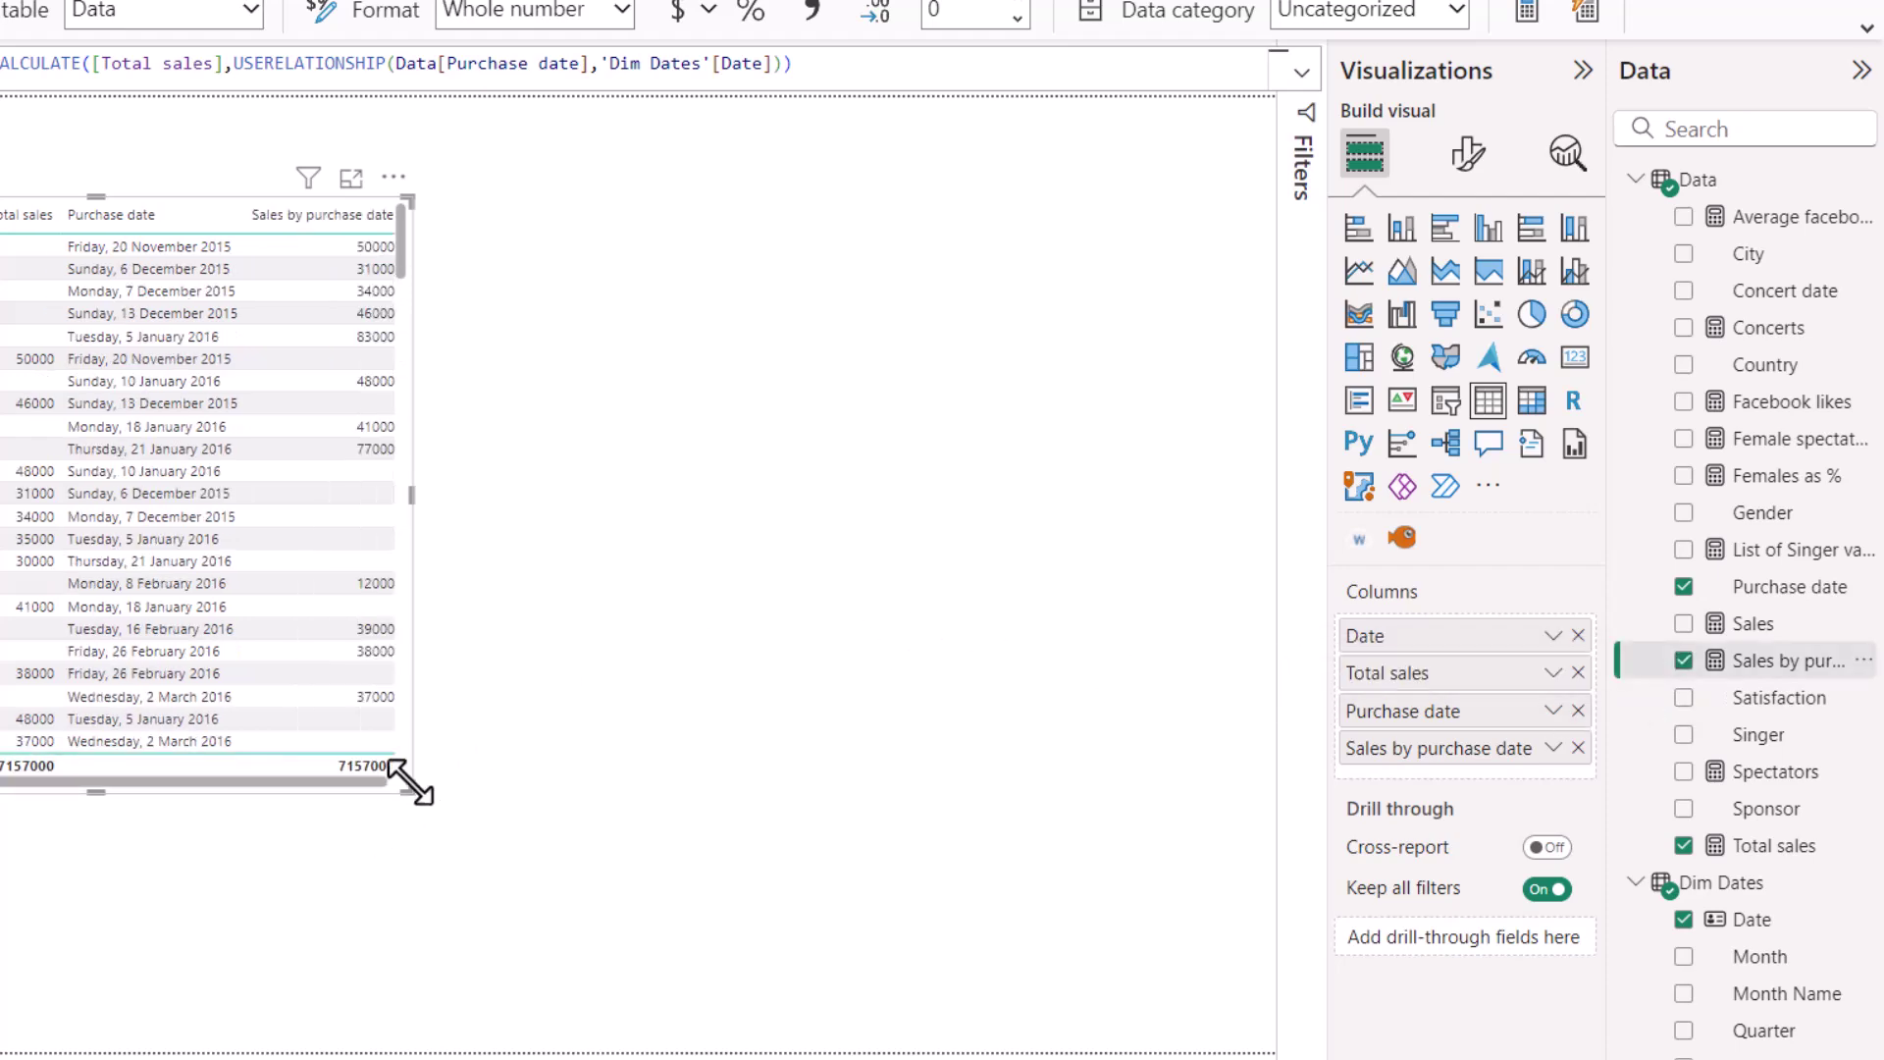
left_click_drag(408, 782, 823, 950)
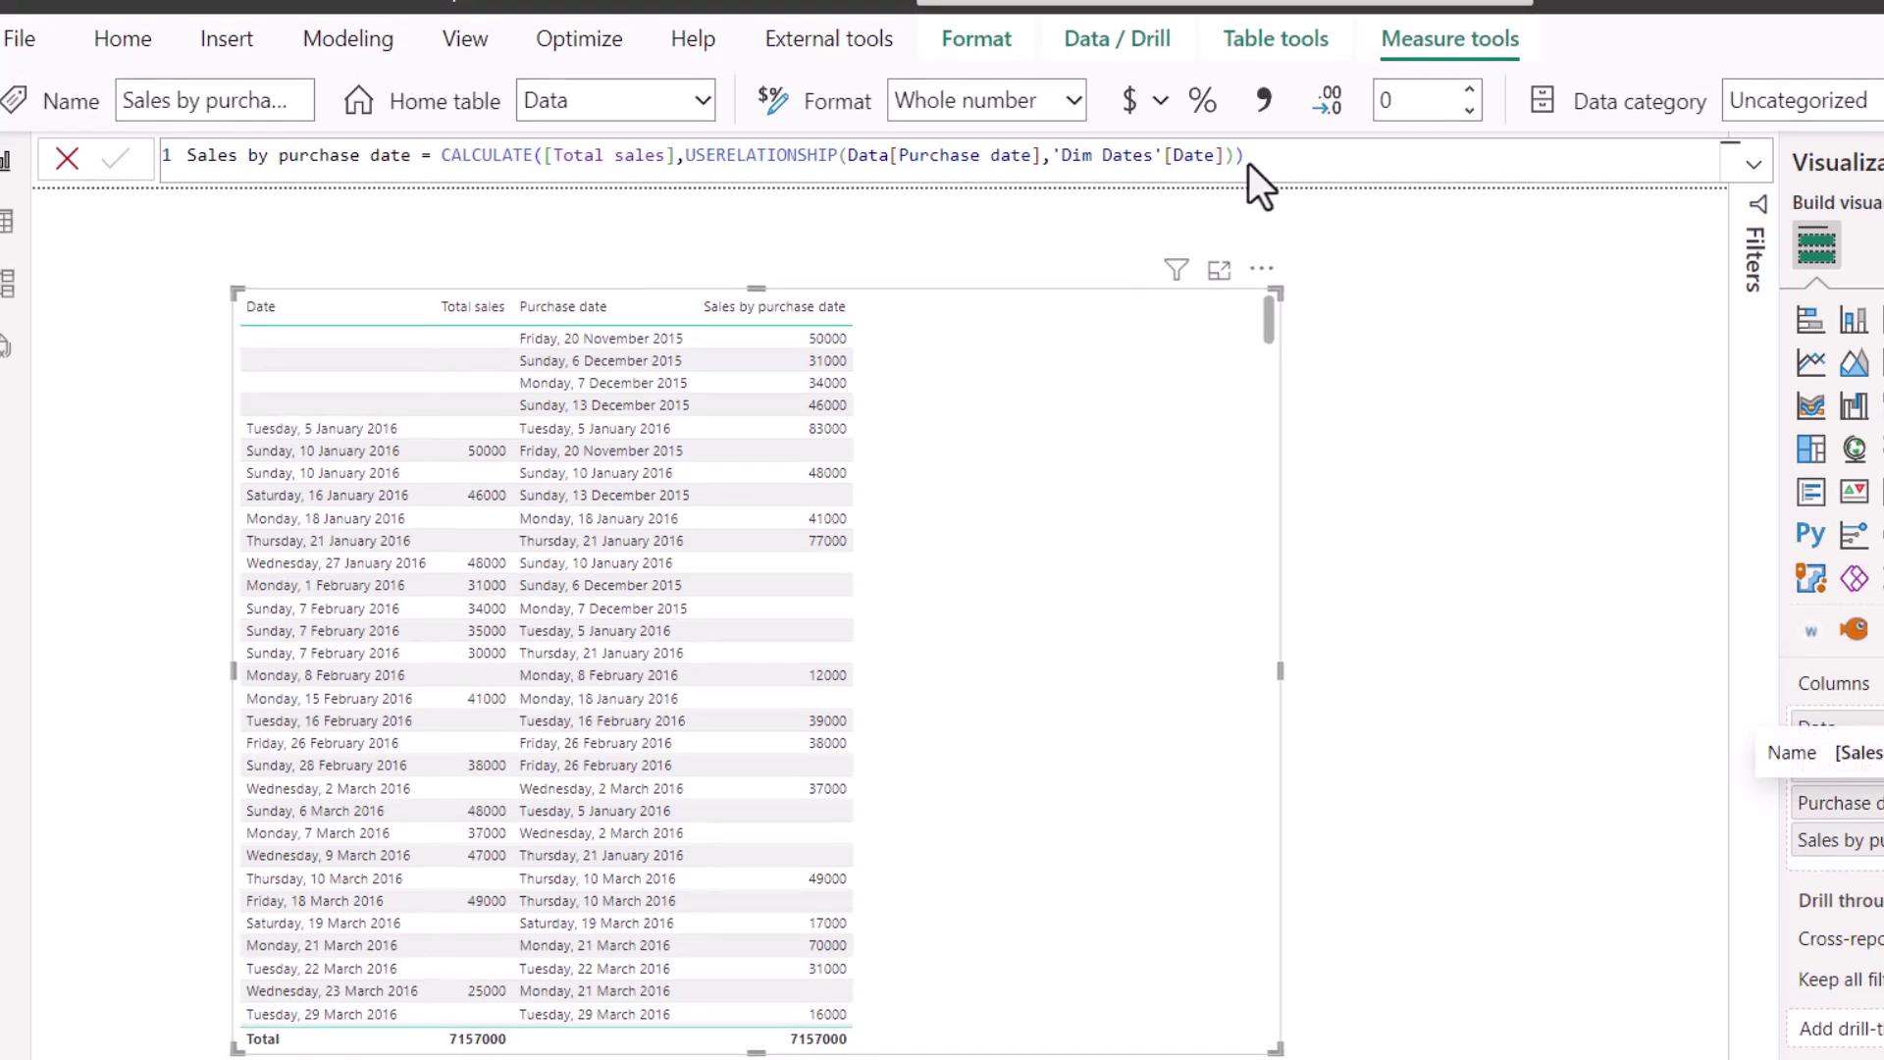
left_click(1259, 102)
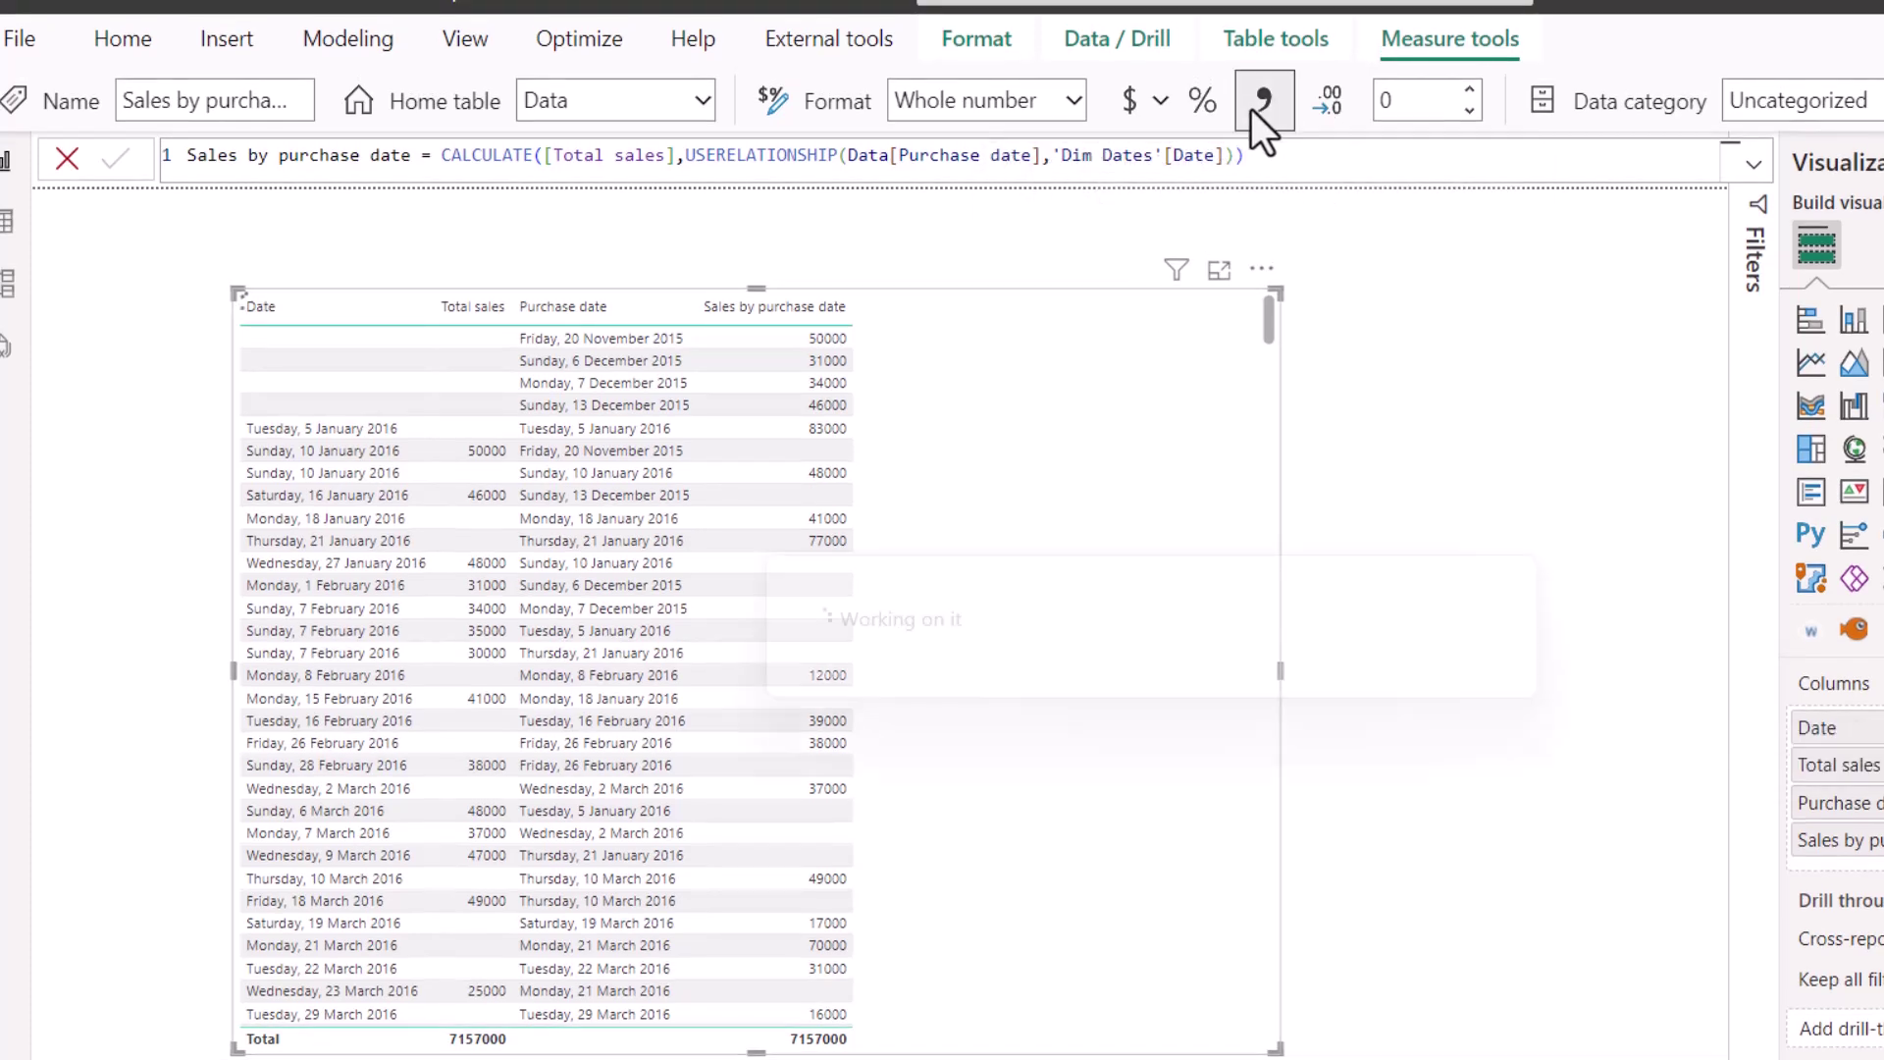
left_click(1226, 157)
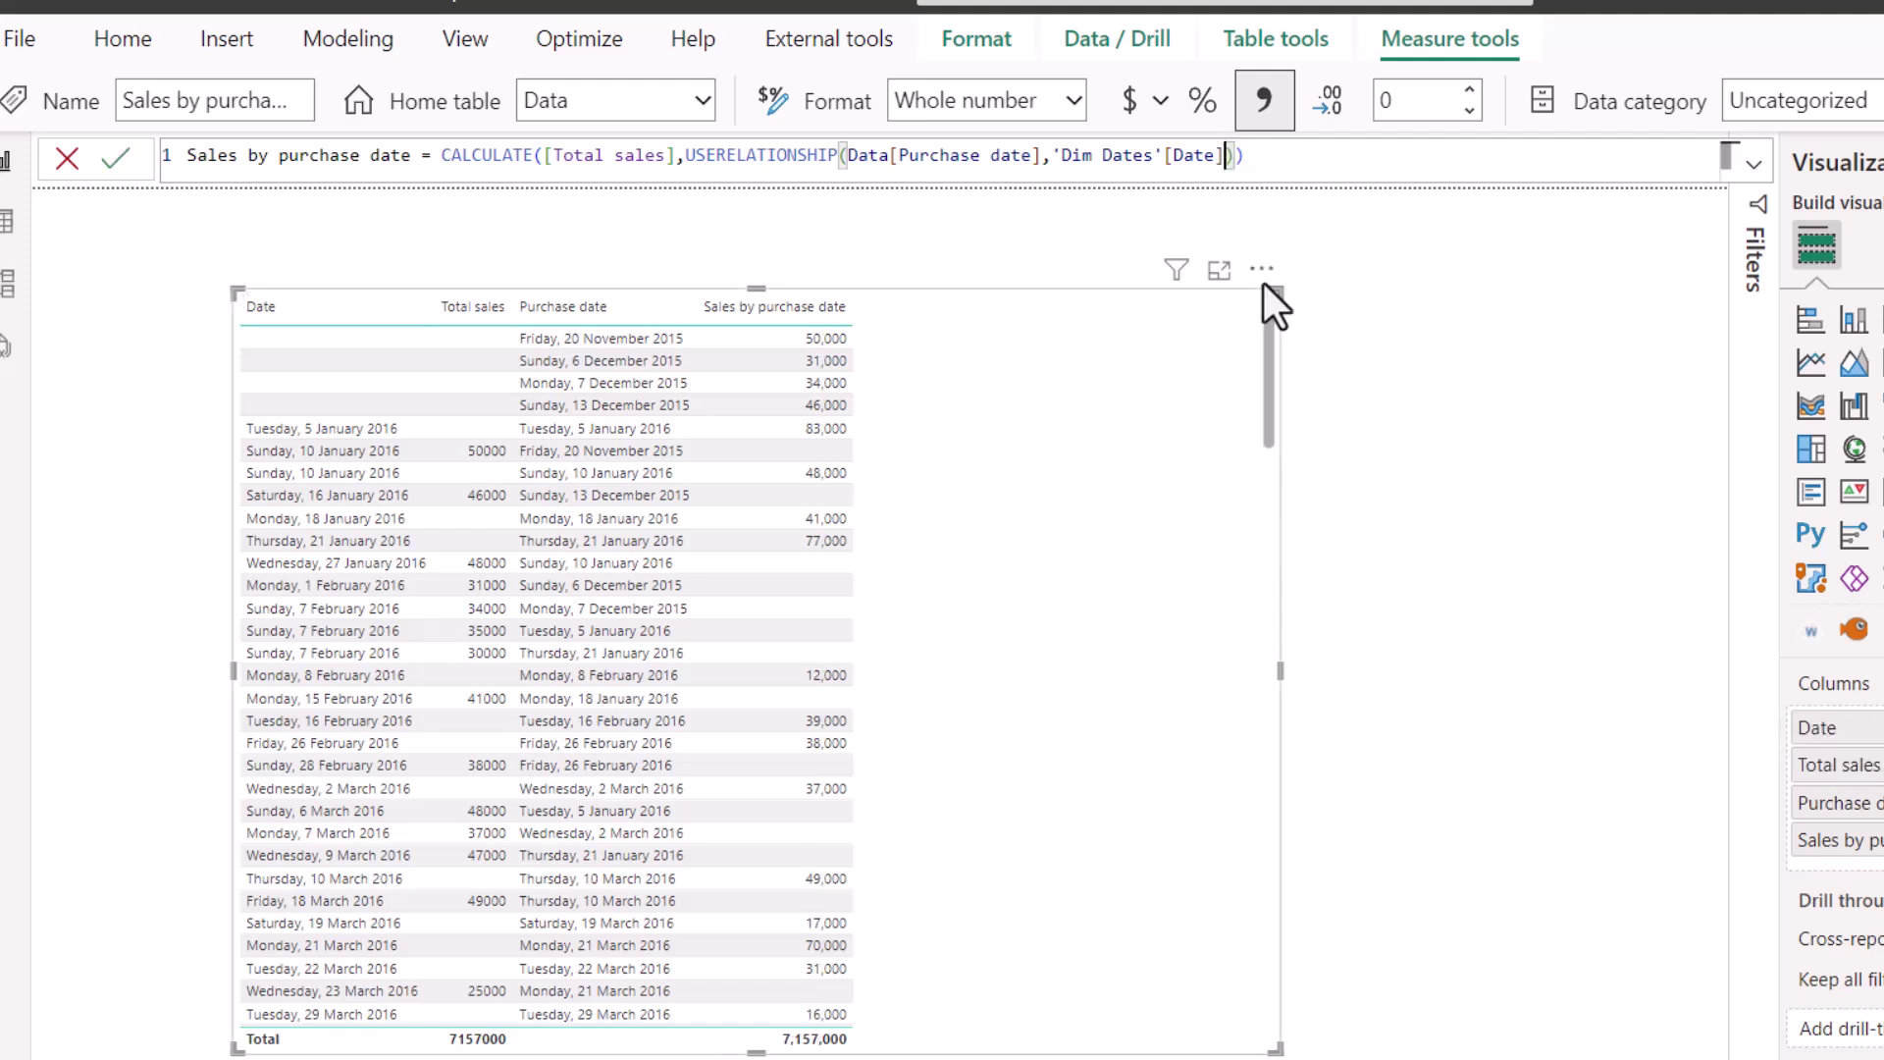
key("BackSpace")
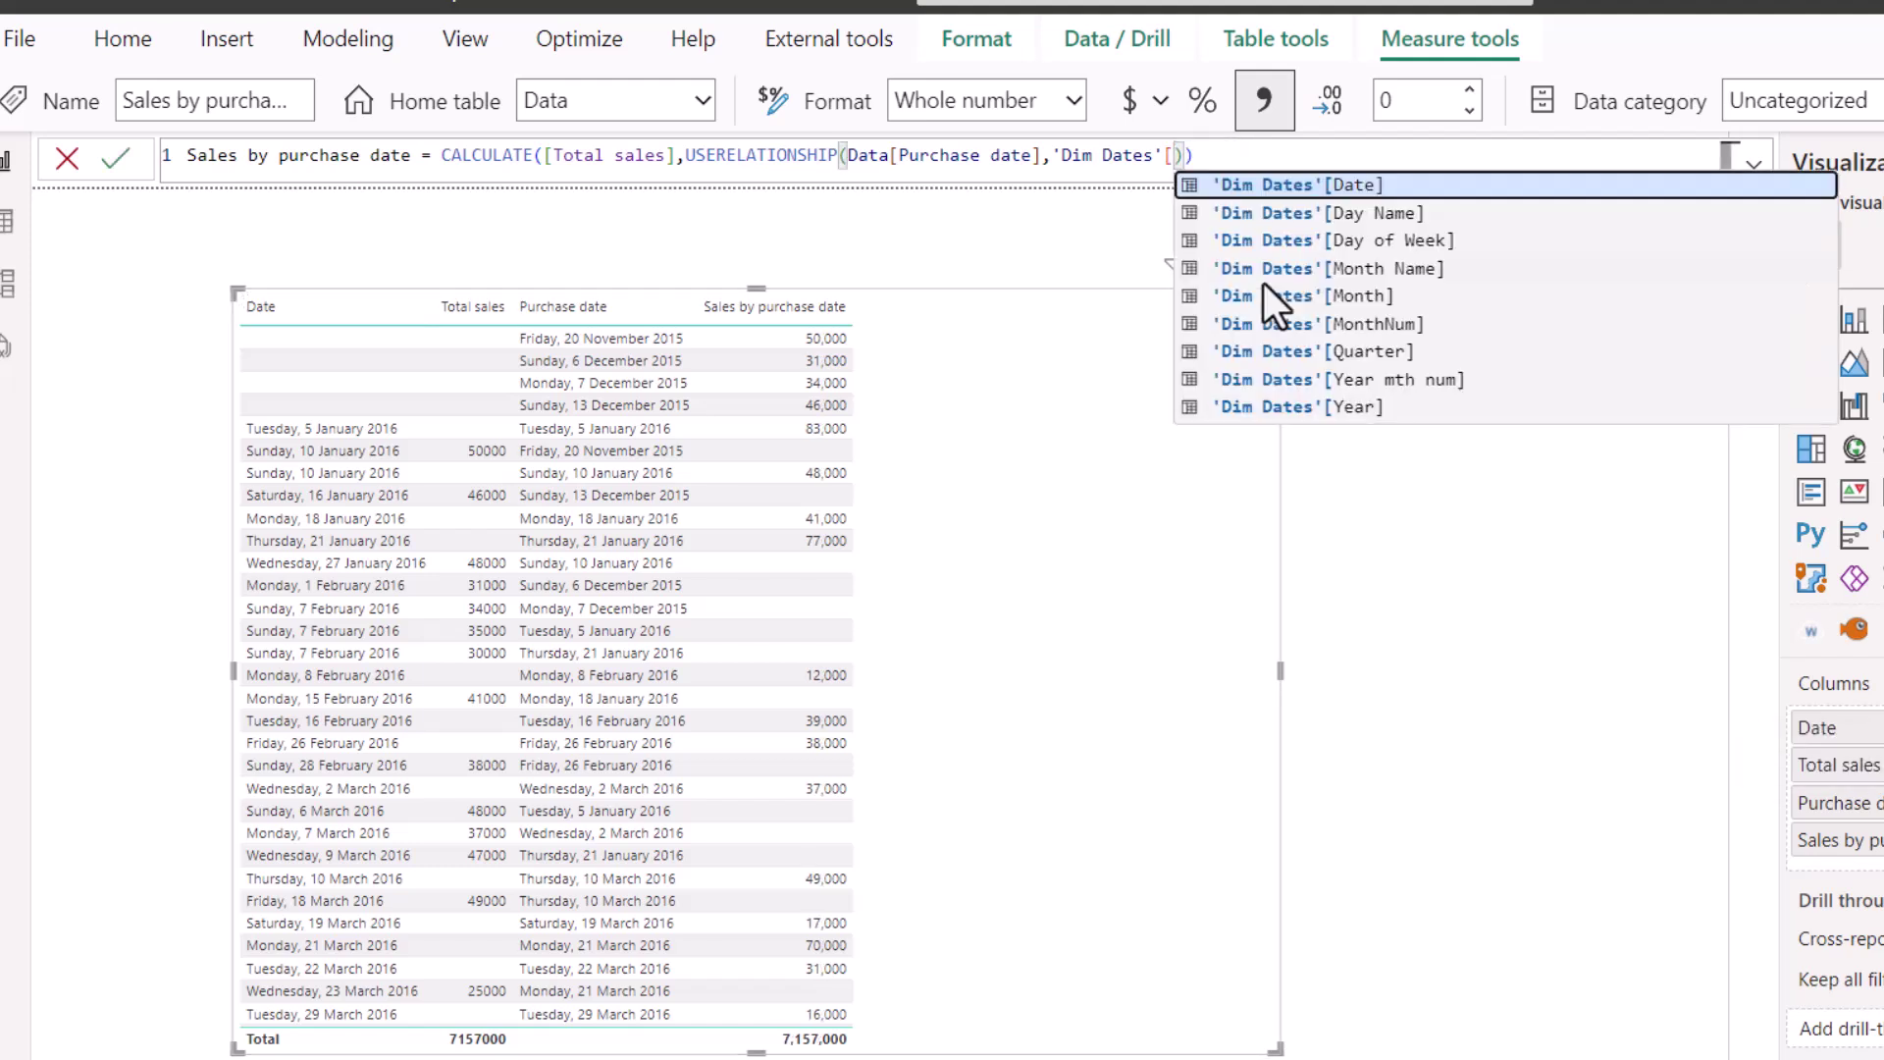
left_click(1337, 218)
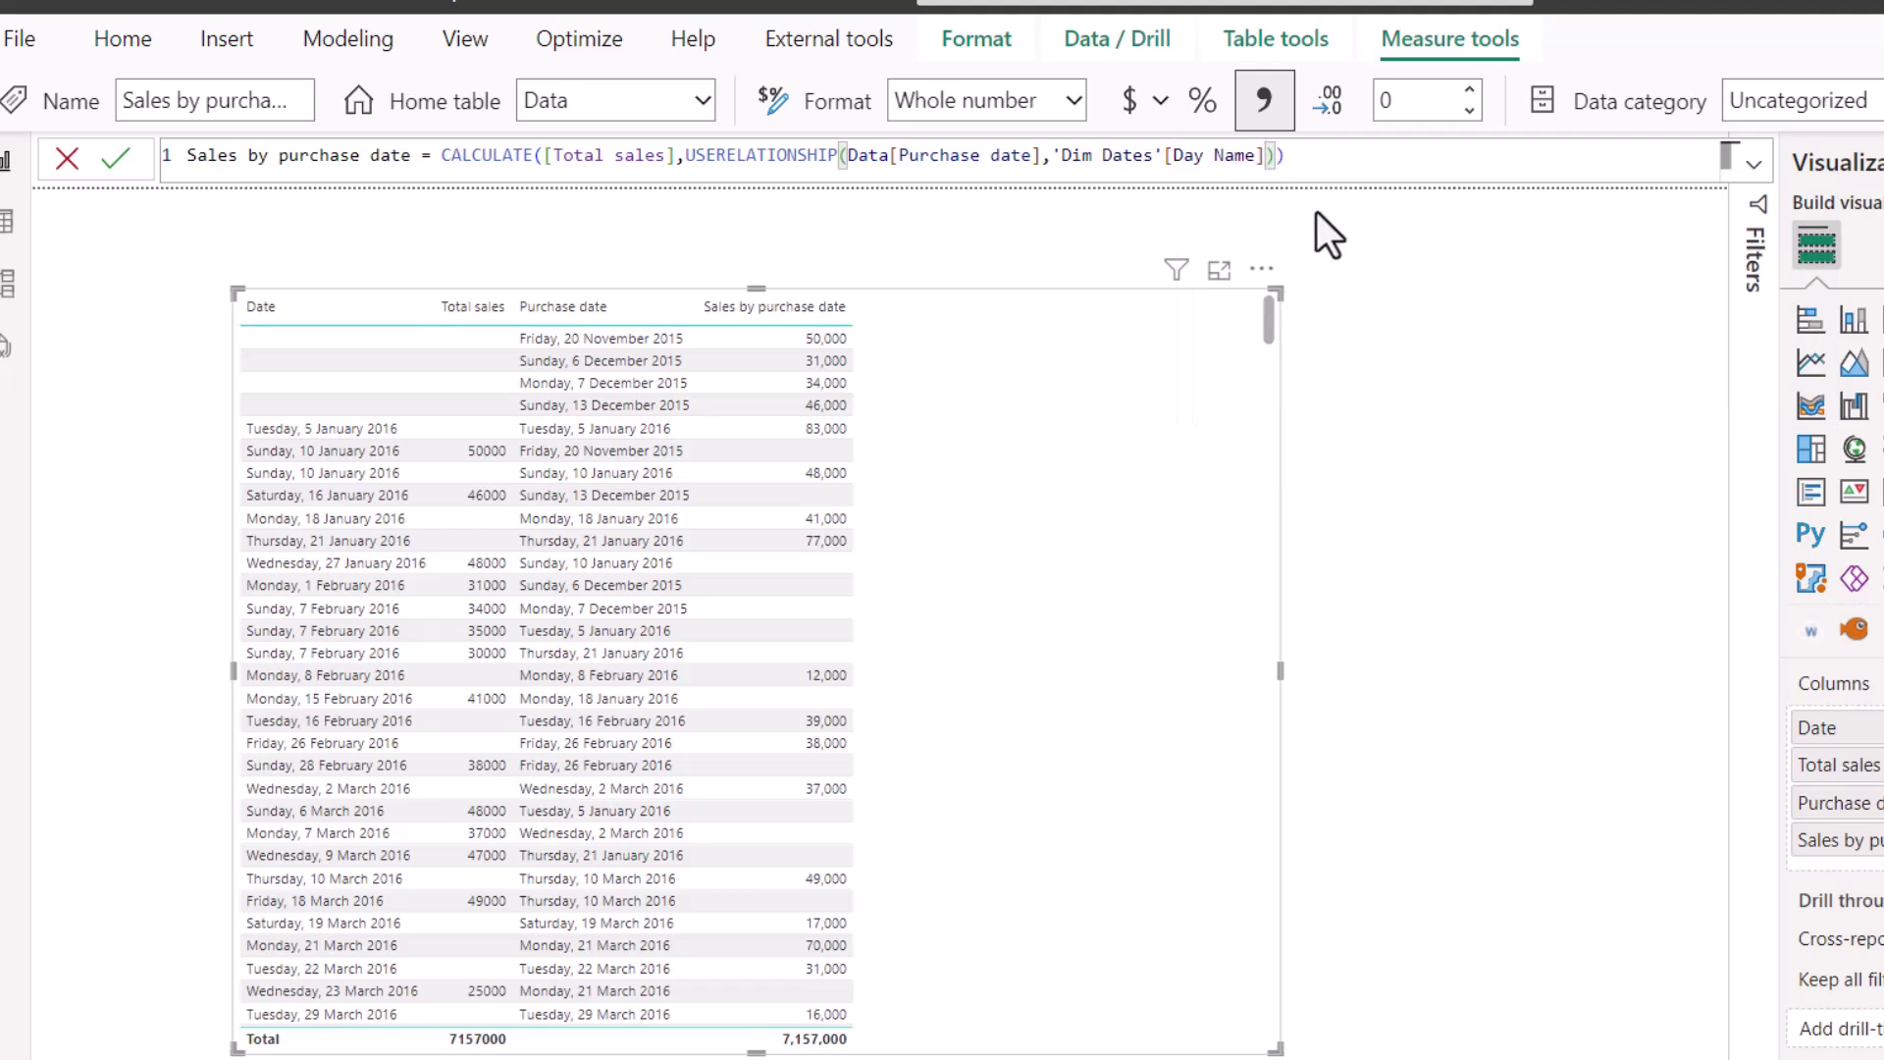
key("Return")
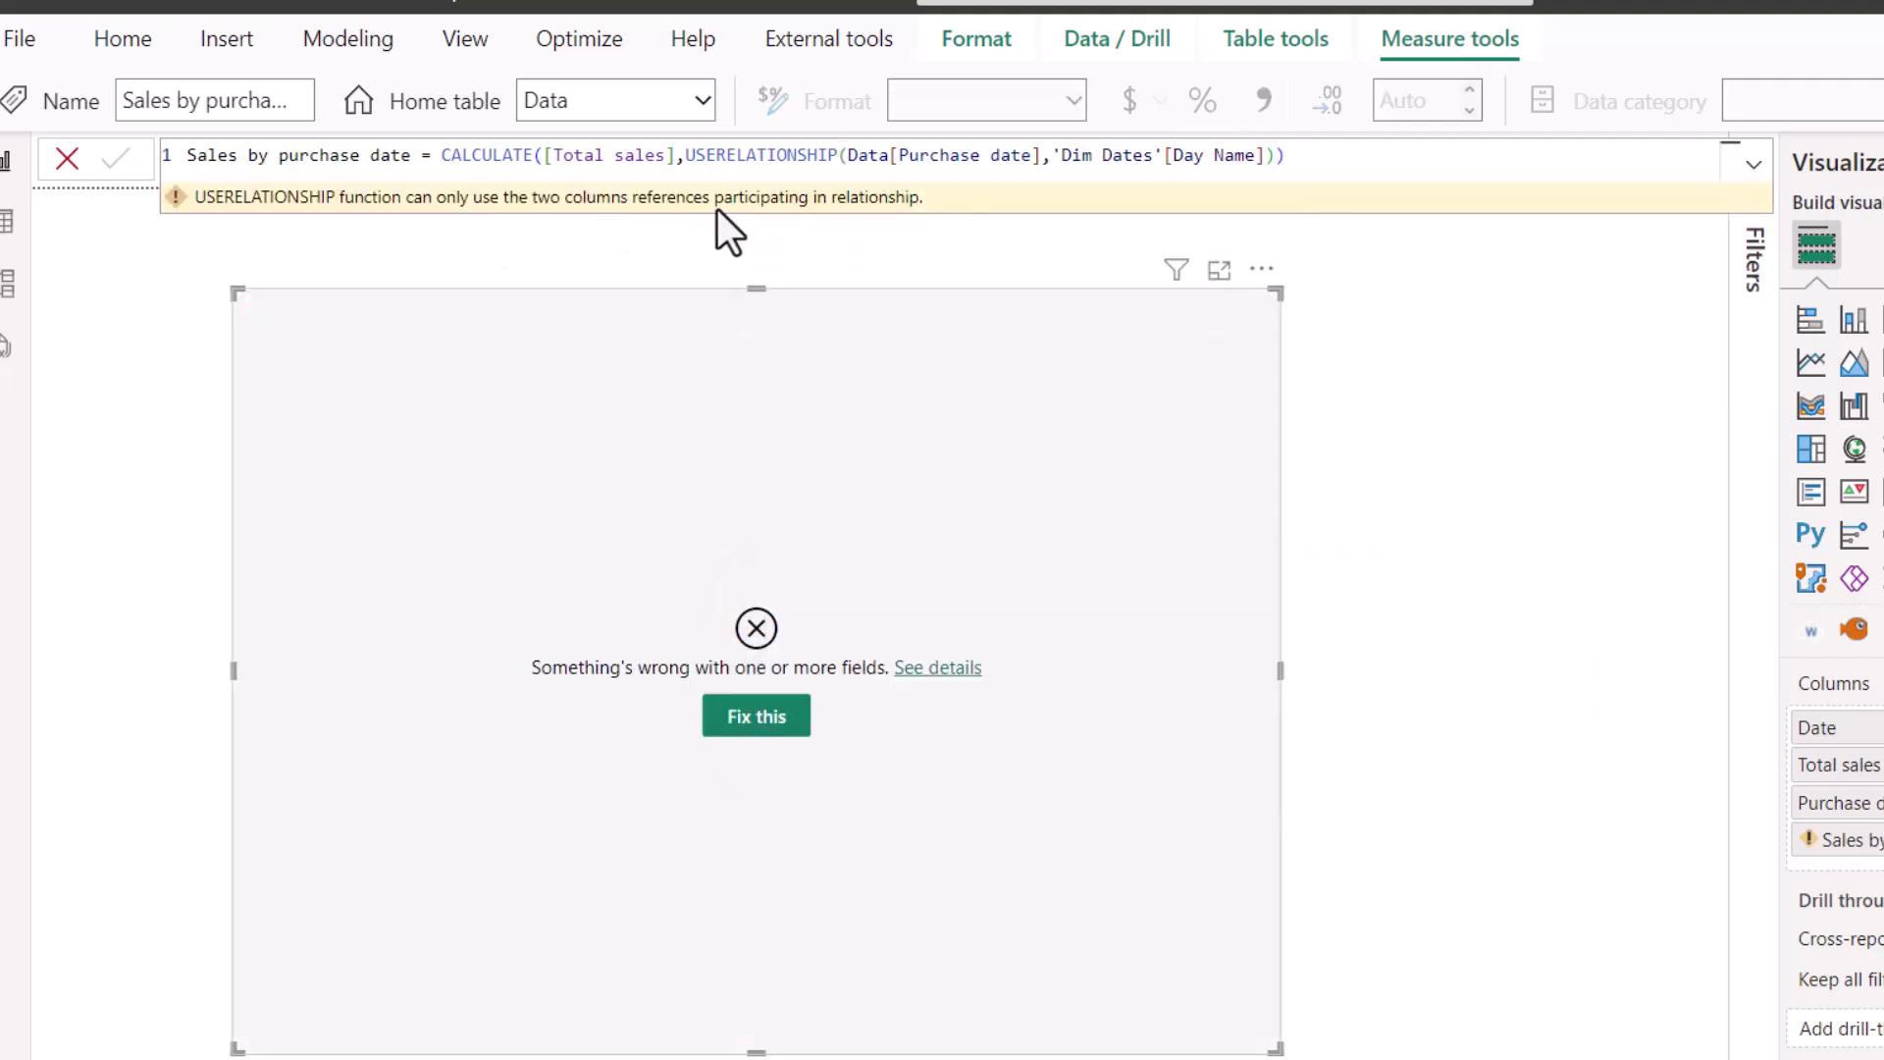
double_click(1246, 157)
key("ctrl+shift+Left")
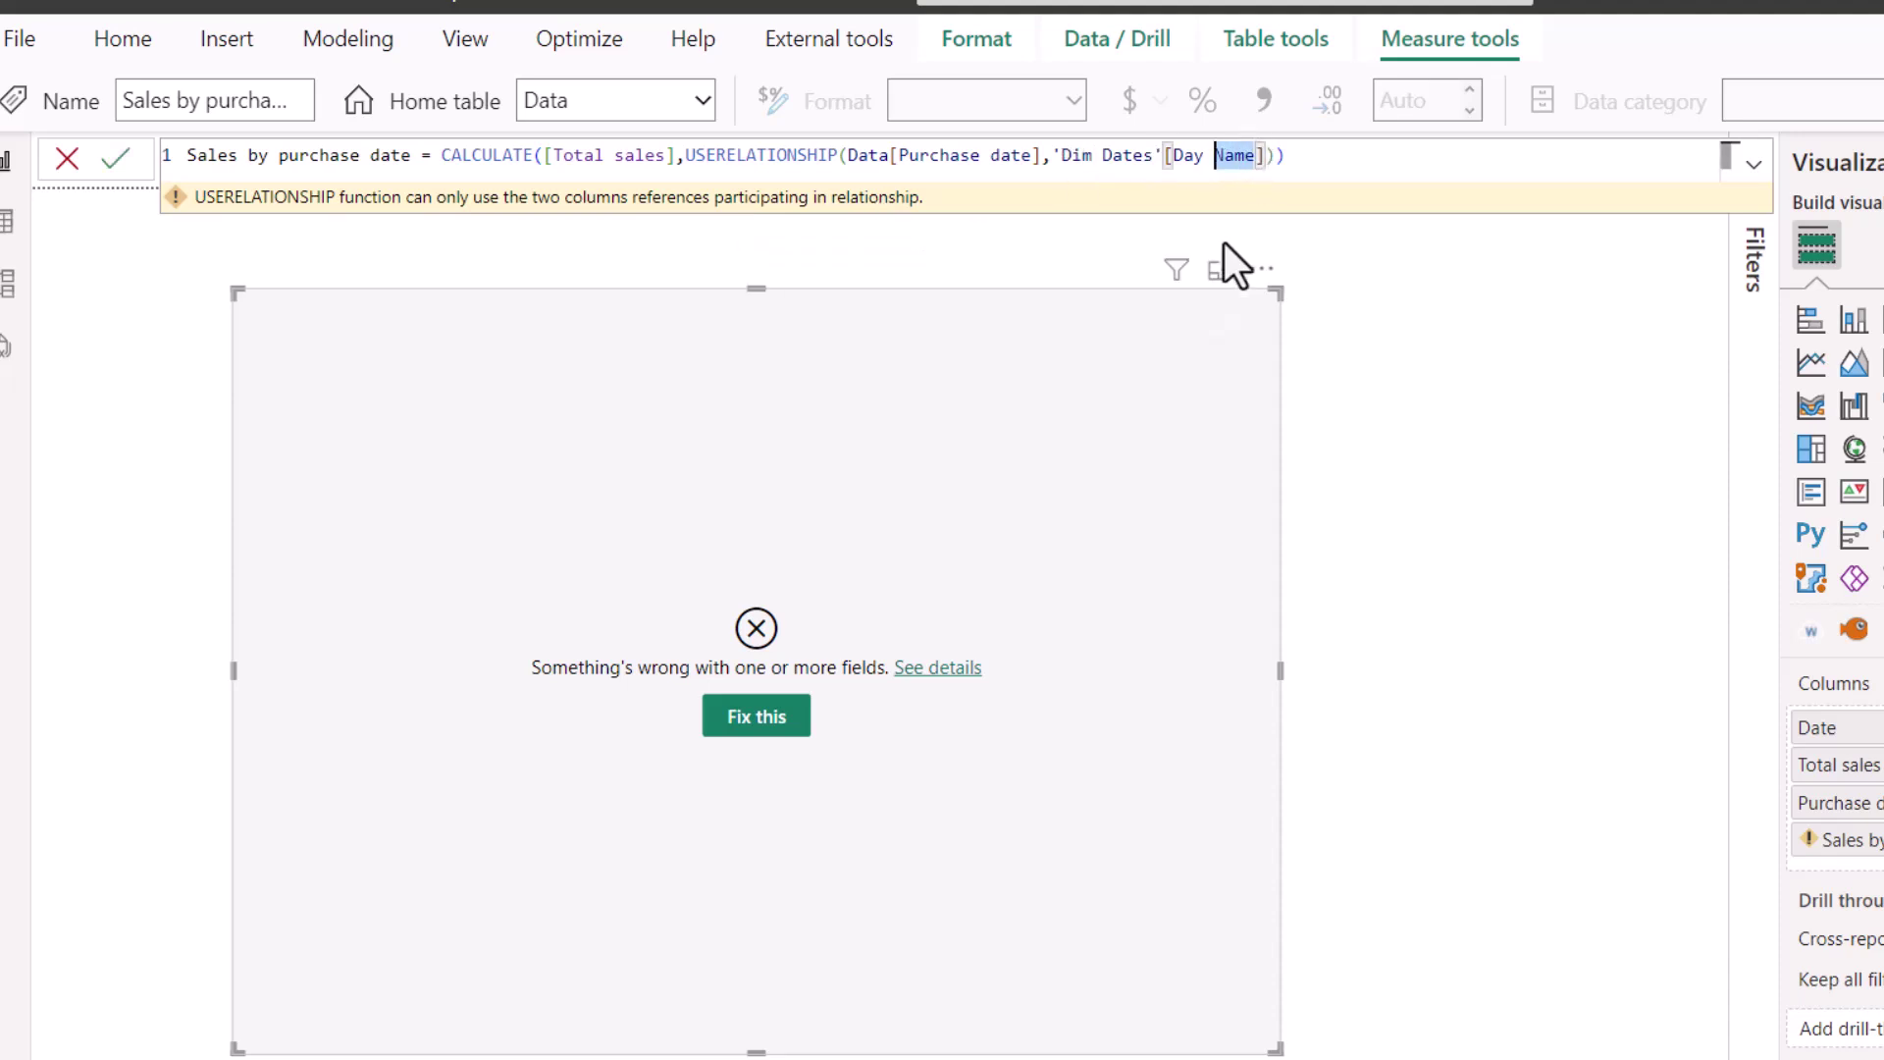
type("date")
key("Tab")
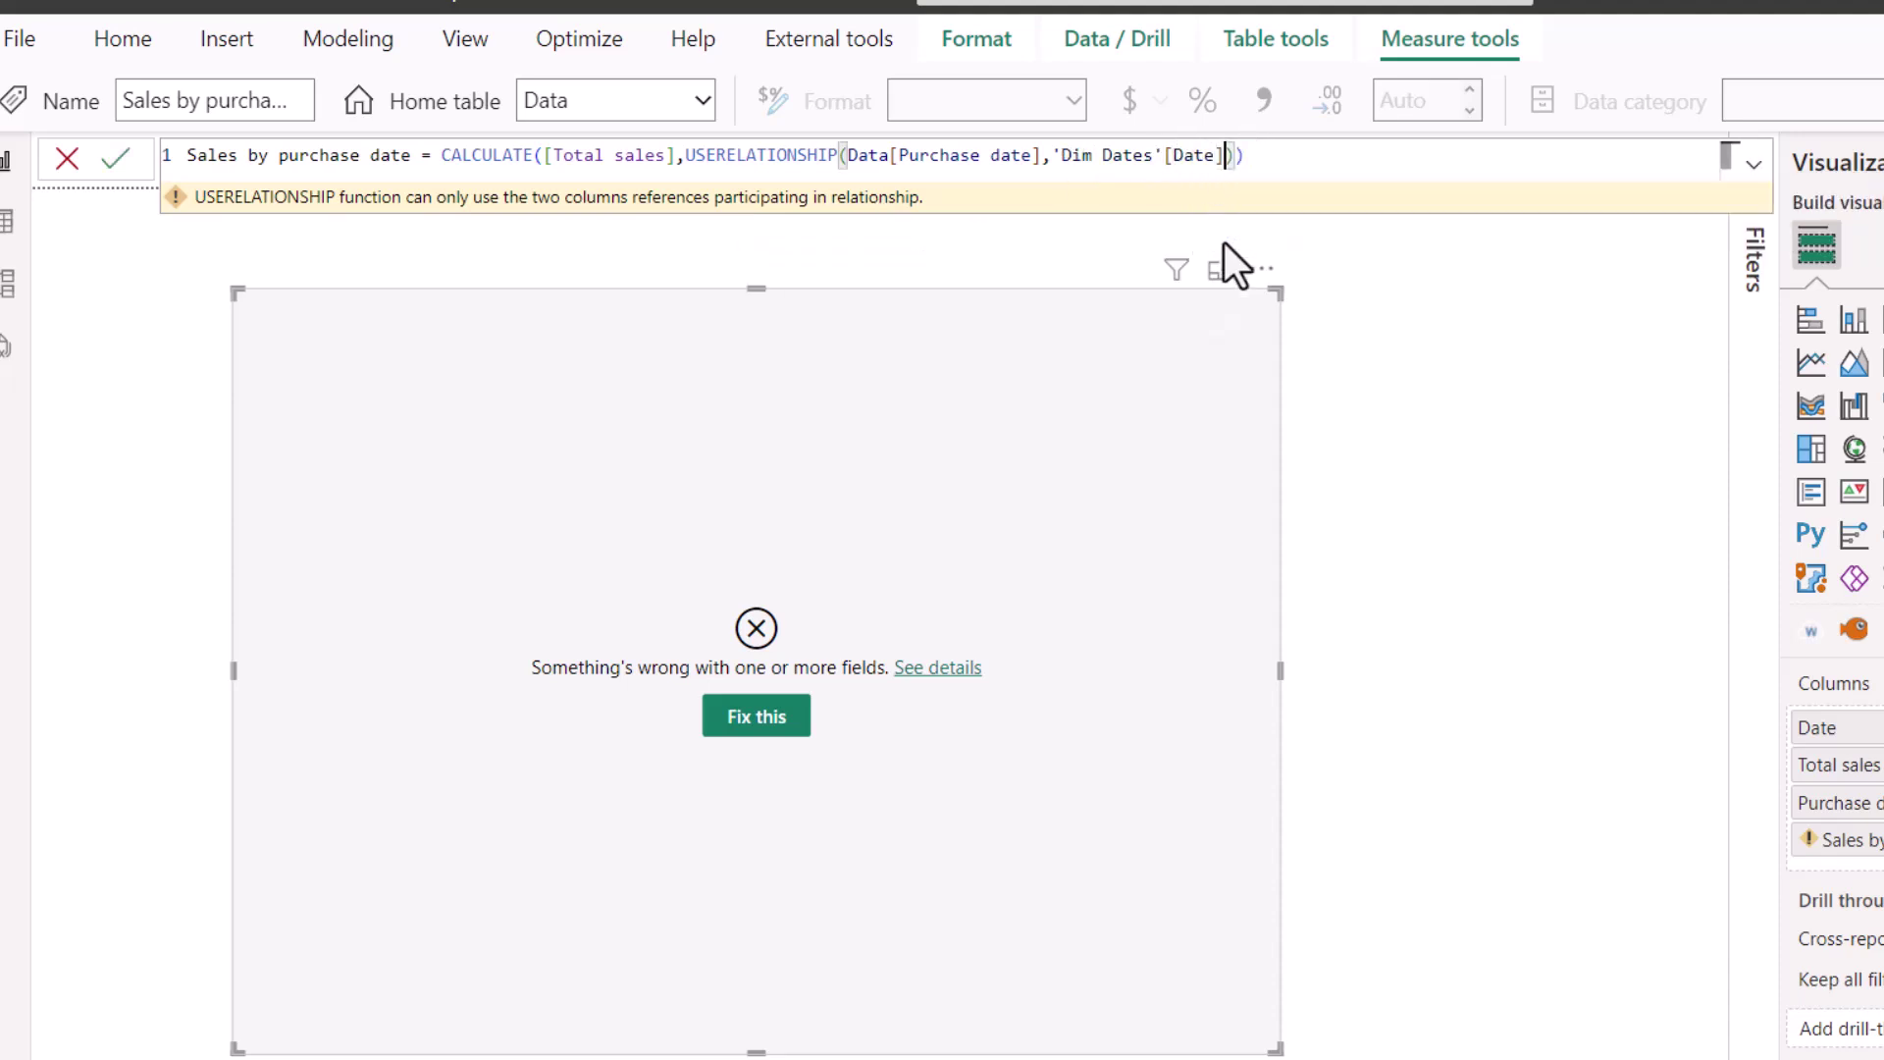
key("Return")
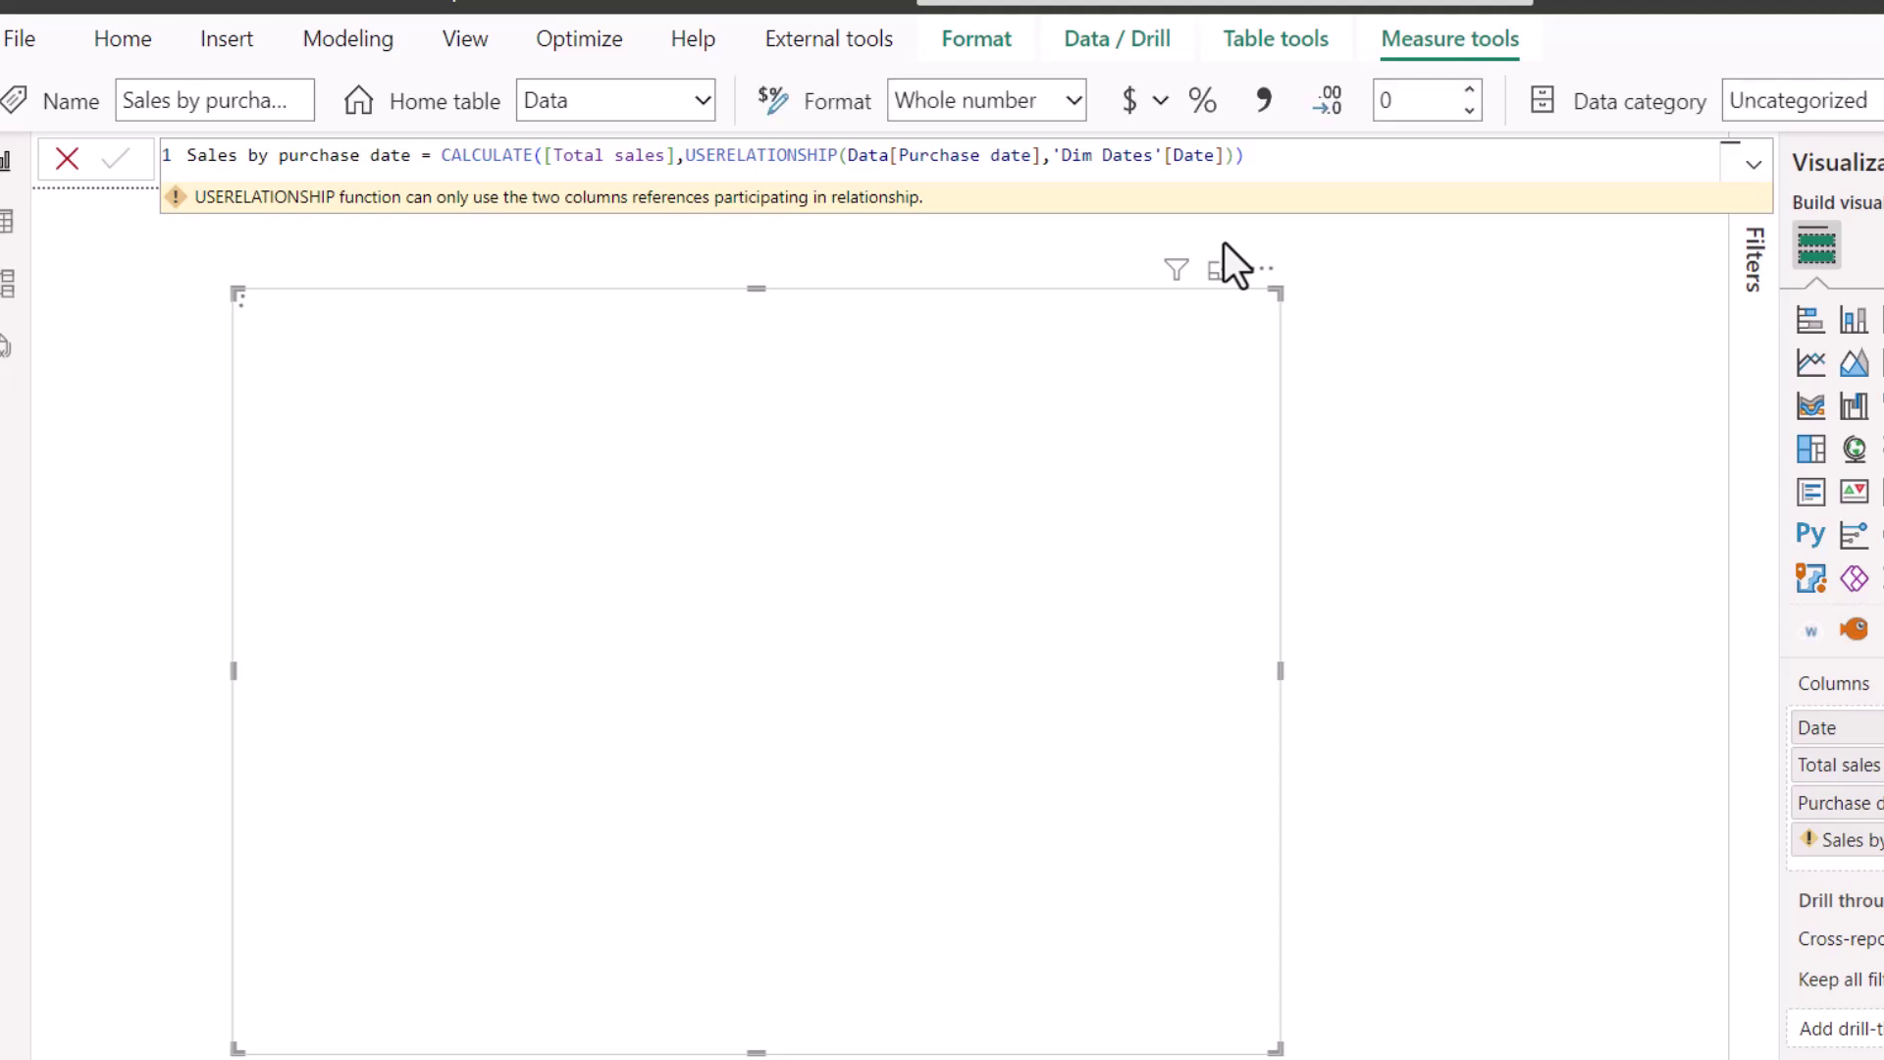